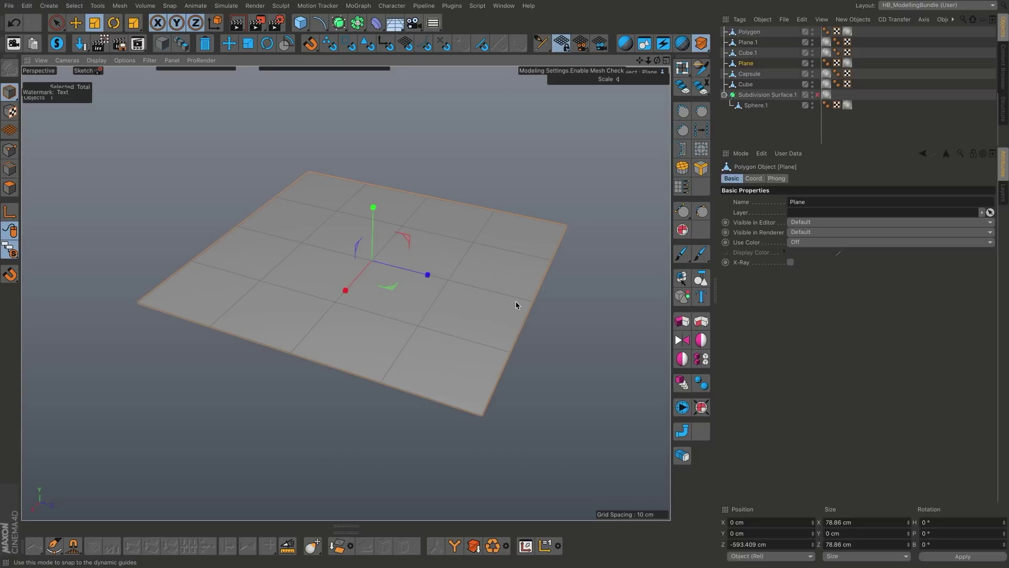
Step: Select all polygons of the Plane object and snap its modeling axis to an edge segment on the outer border
alt+drag(468, 204, 452, 232)
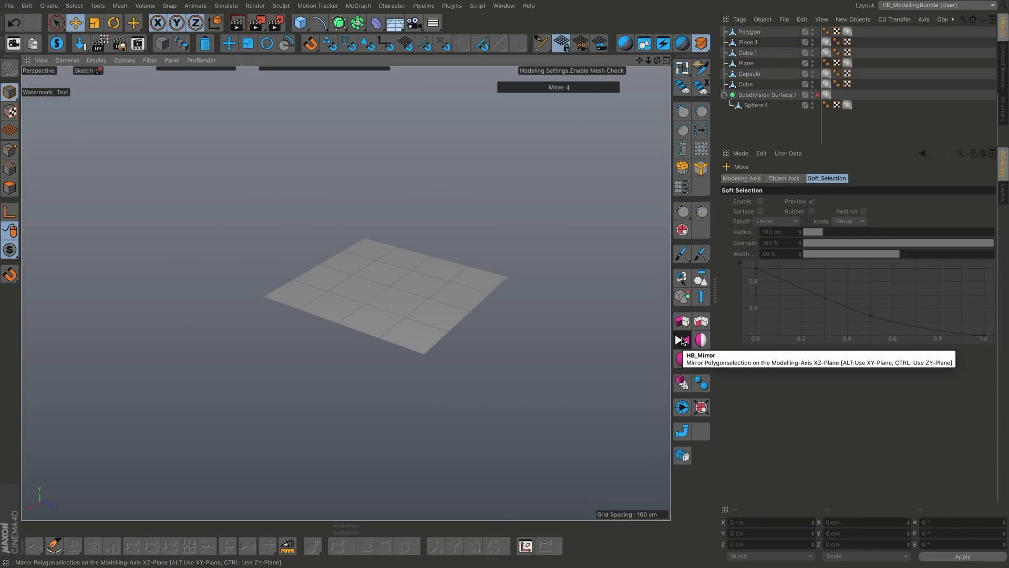
click(453, 293)
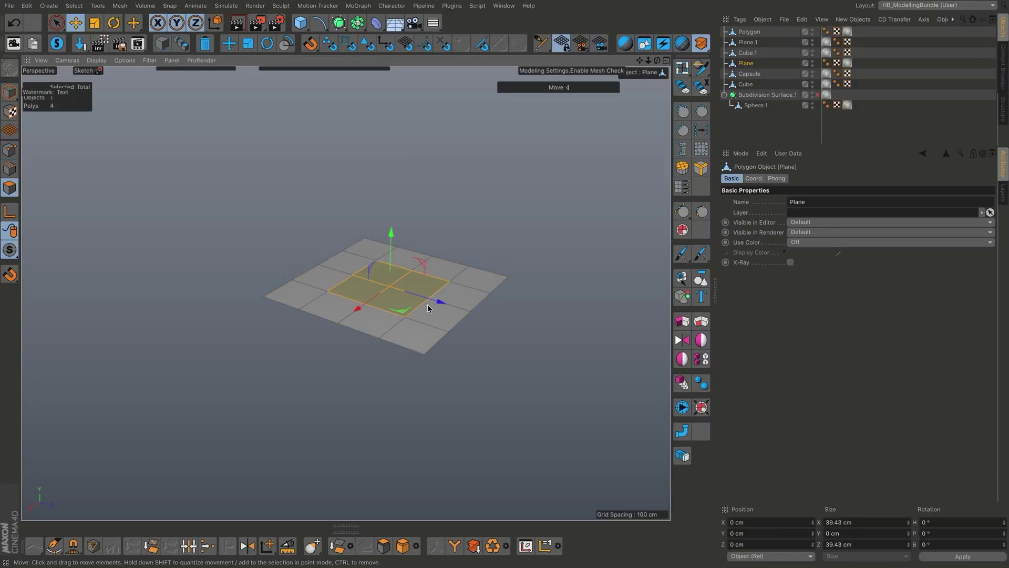
key(ctrl+a)
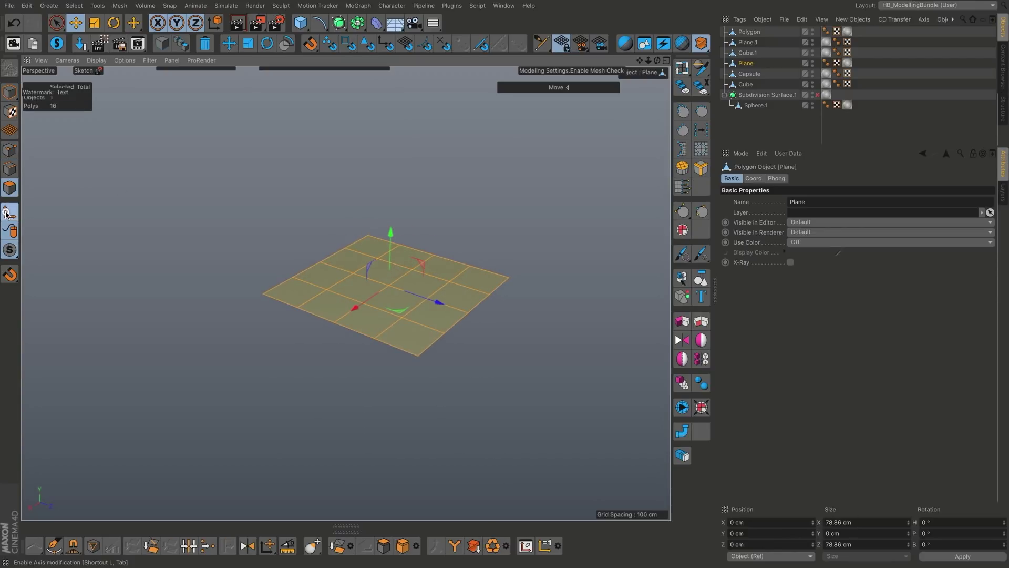
scroll(486, 302, up, 2)
drag(480, 295, 419, 353)
click(477, 304)
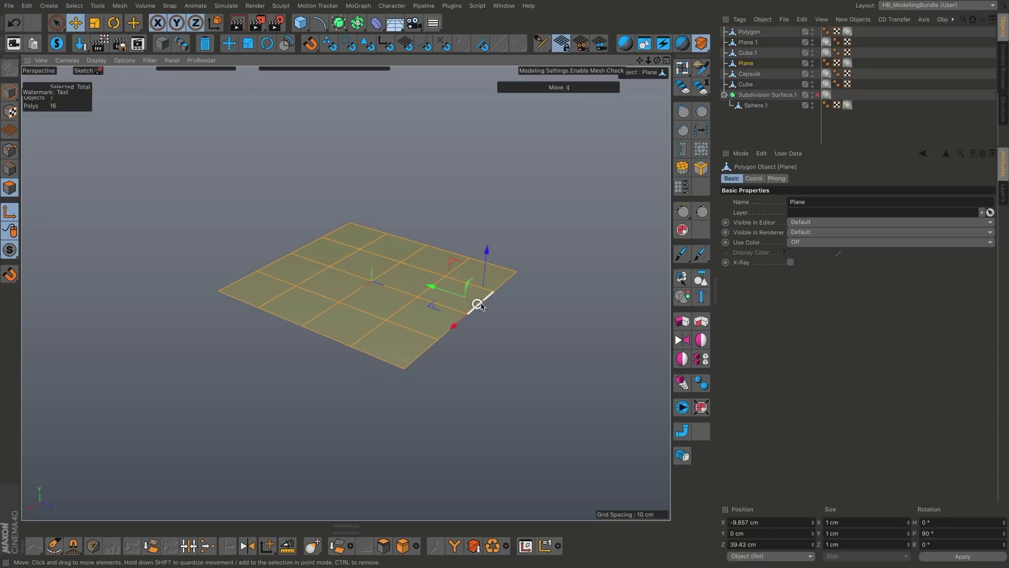
Step: Mirror the plane's selected polygons across the border edge with HB_Mirror, using the axis's XZ plane
scroll(502, 282, up, 3)
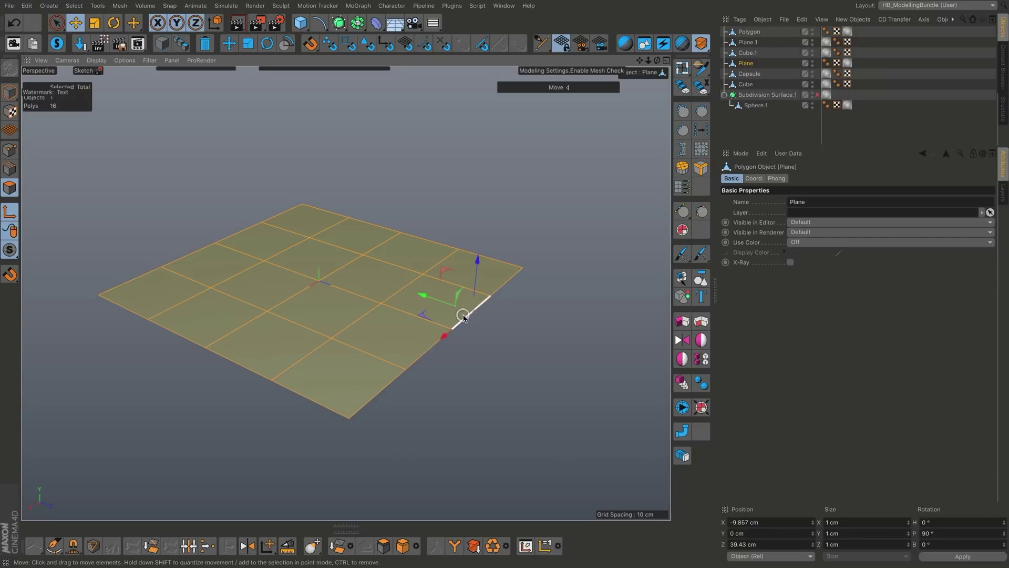
scroll(667, 342, down, 5)
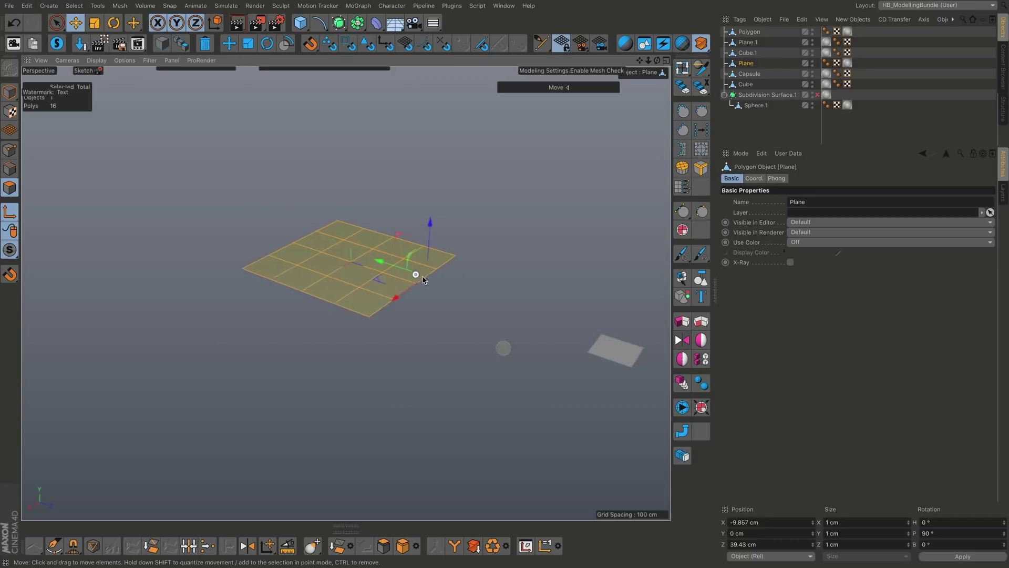
click(681, 340)
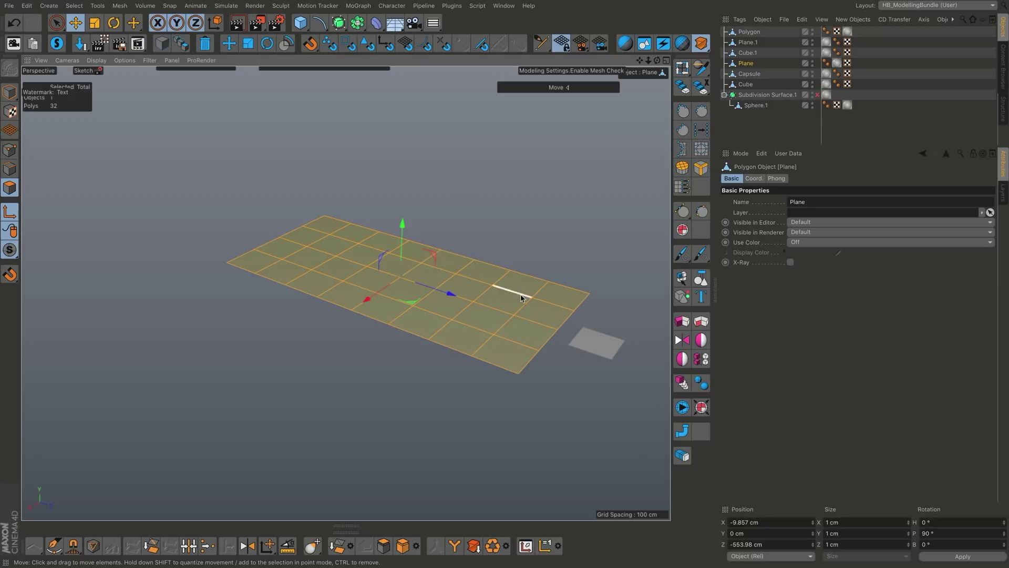
Step: Snap the modeling axis to the doubled plane's long border edge and rotate it to a 45° pitch
alt+drag(433, 302, 367, 295)
click(347, 310)
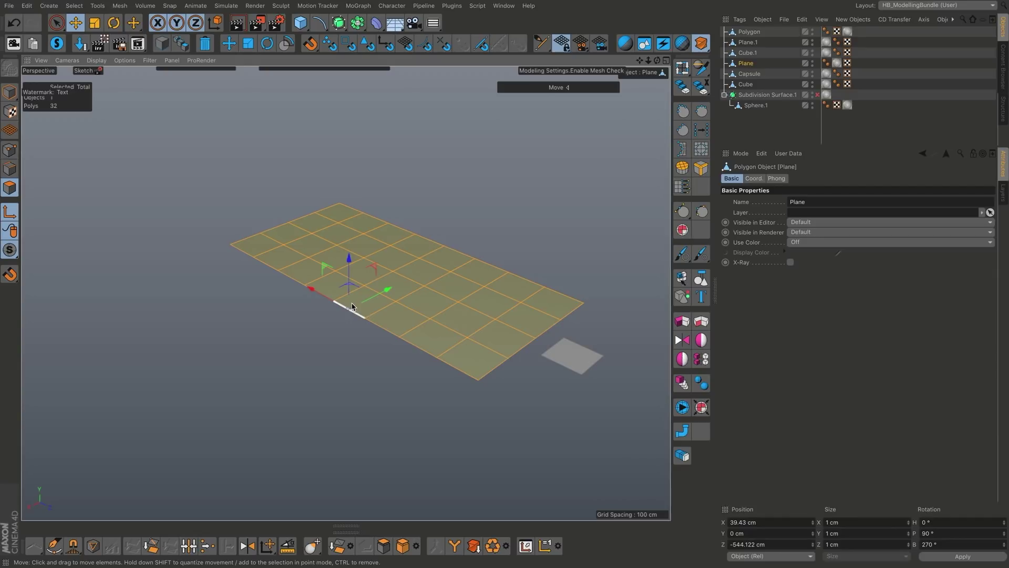
key(r)
drag(337, 296, 320, 325)
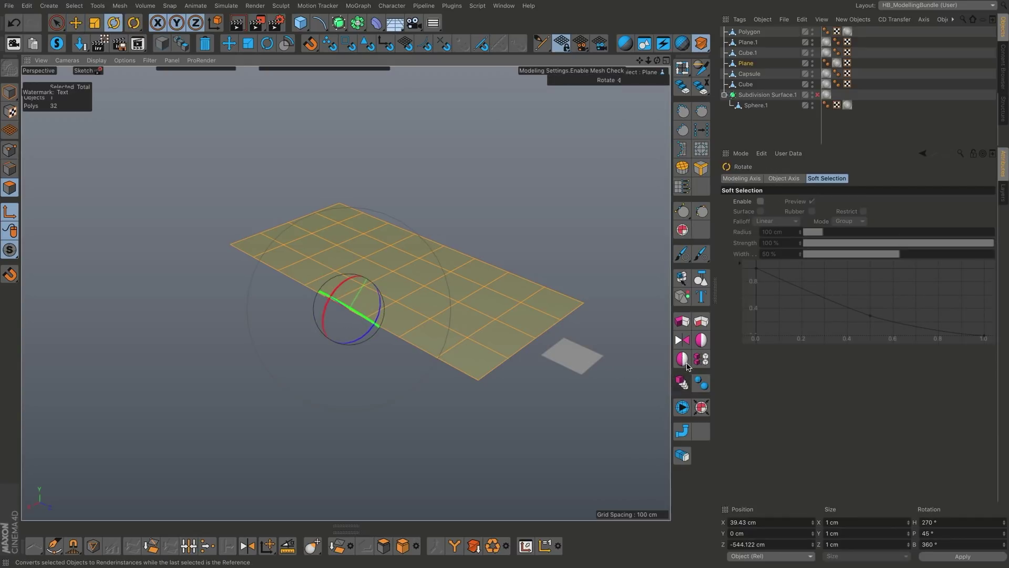
Step: Mirror the doubled plane's polygons across the tilted axis to form a second surface at a right angle
click(682, 341)
alt+drag(500, 324, 452, 285)
scroll(435, 334, down, 3)
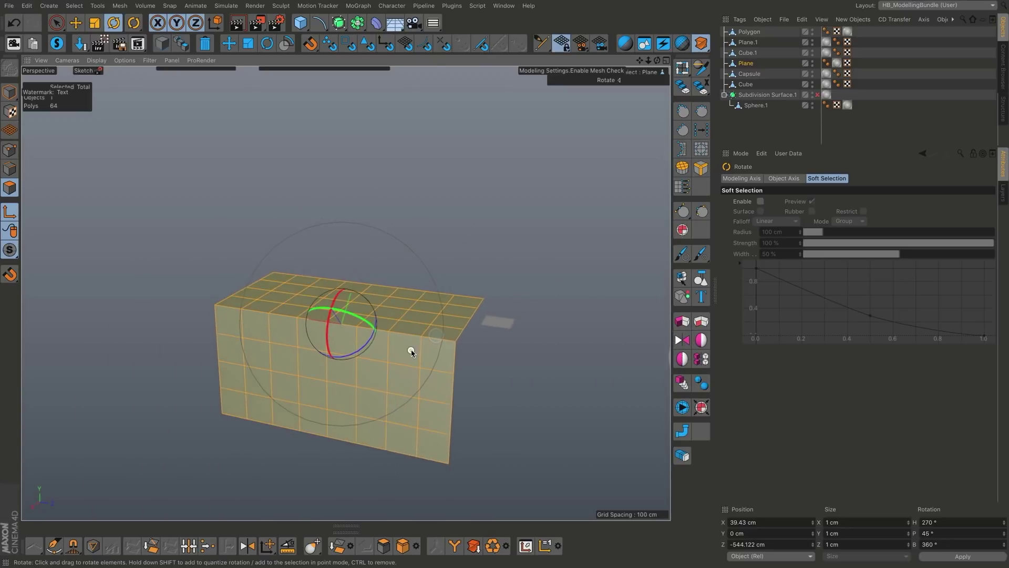
Step: Delete the folded Plane object and add a new cube primitive
key(e)
key(Delete)
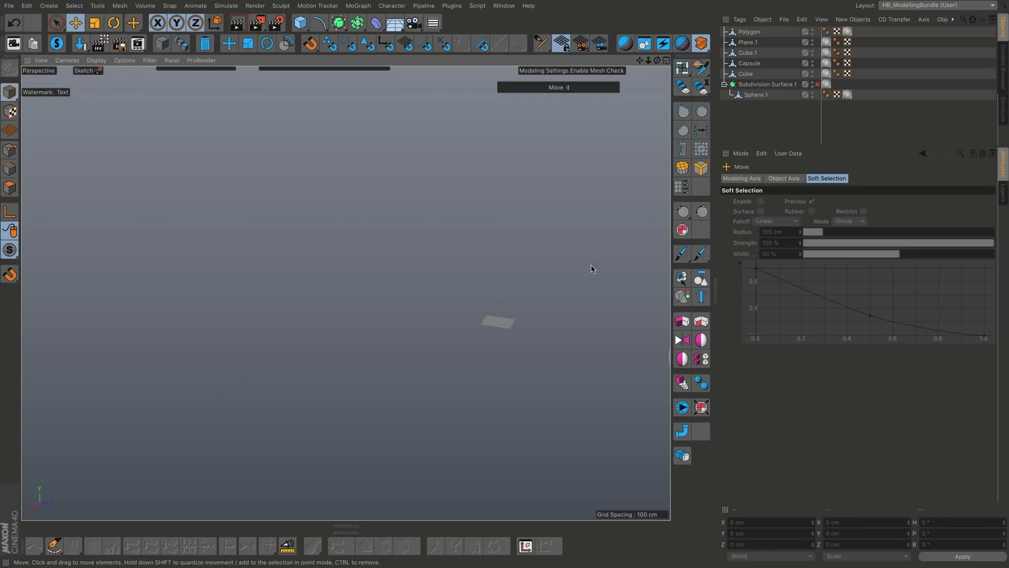
click(300, 23)
Step: Select all polygons of the existing polygonal Cube object and snap its modeling axis to the centre of the positive Z face
alt+middle_drag(534, 209, 272, 226)
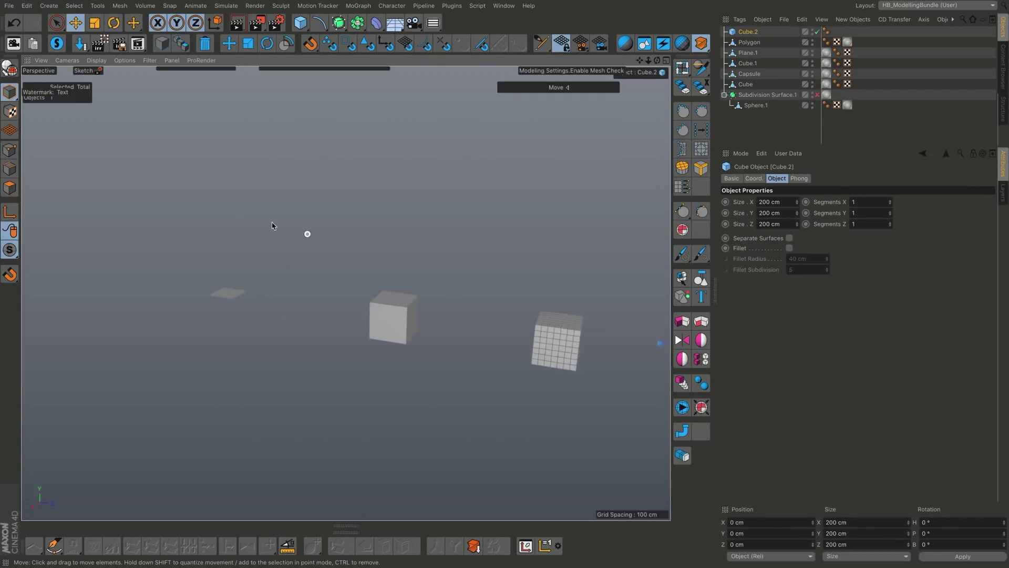
alt+drag(271, 226, 372, 313)
click(304, 300)
scroll(349, 284, up, 5)
scroll(352, 266, up, 3)
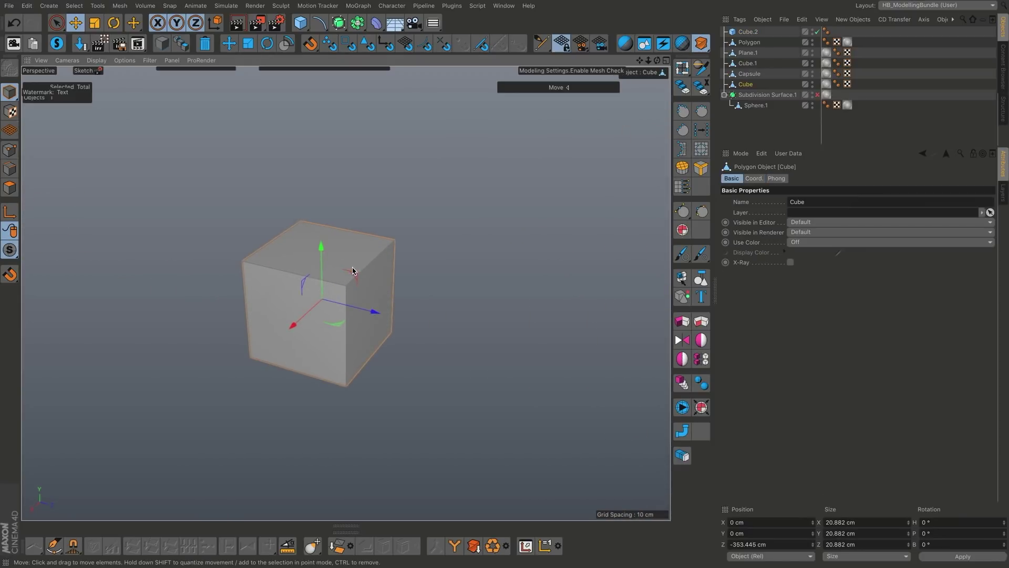
key(Return)
key(ctrl+a)
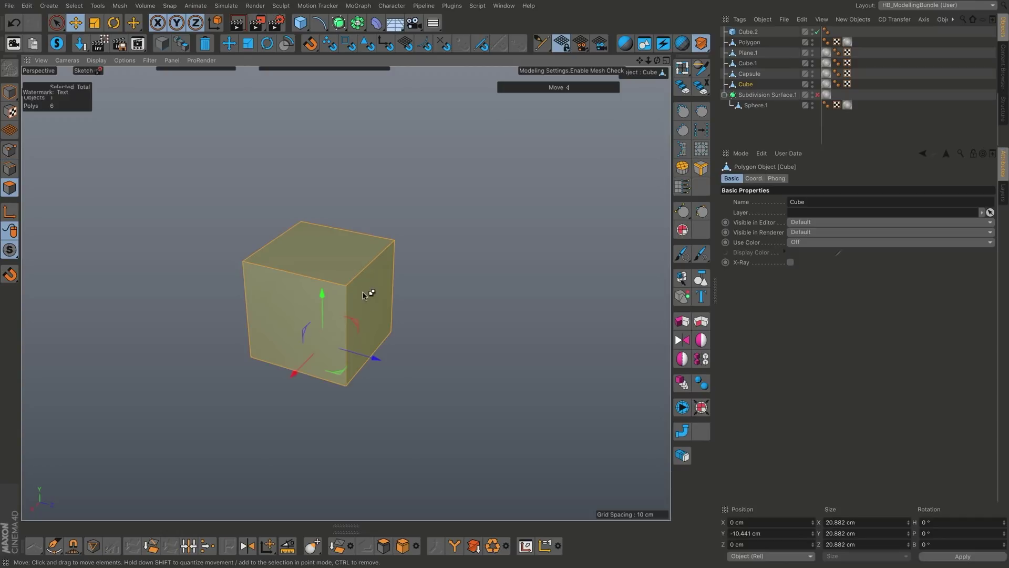
alt+drag(372, 293, 328, 285)
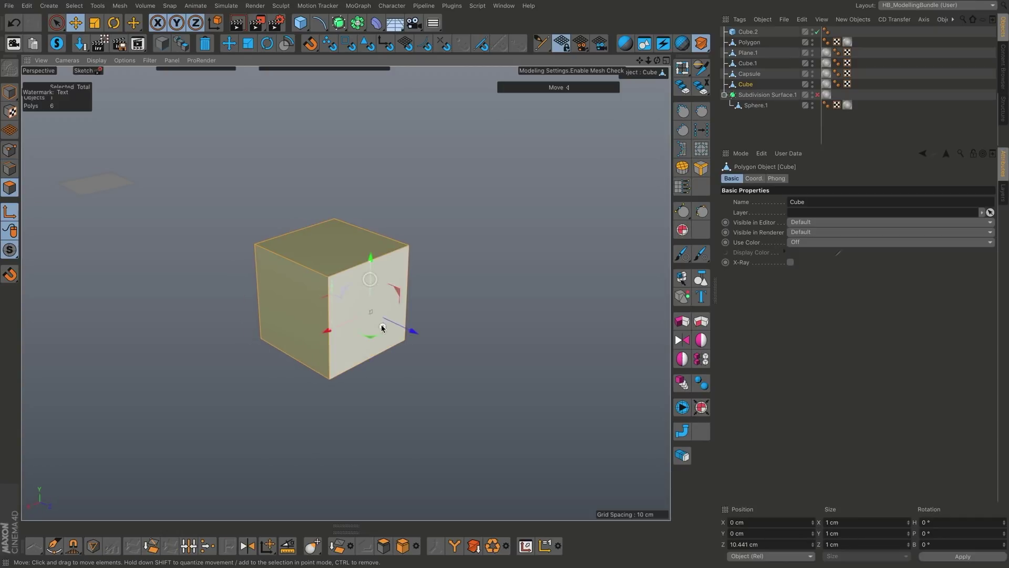
alt+drag(383, 330, 370, 301)
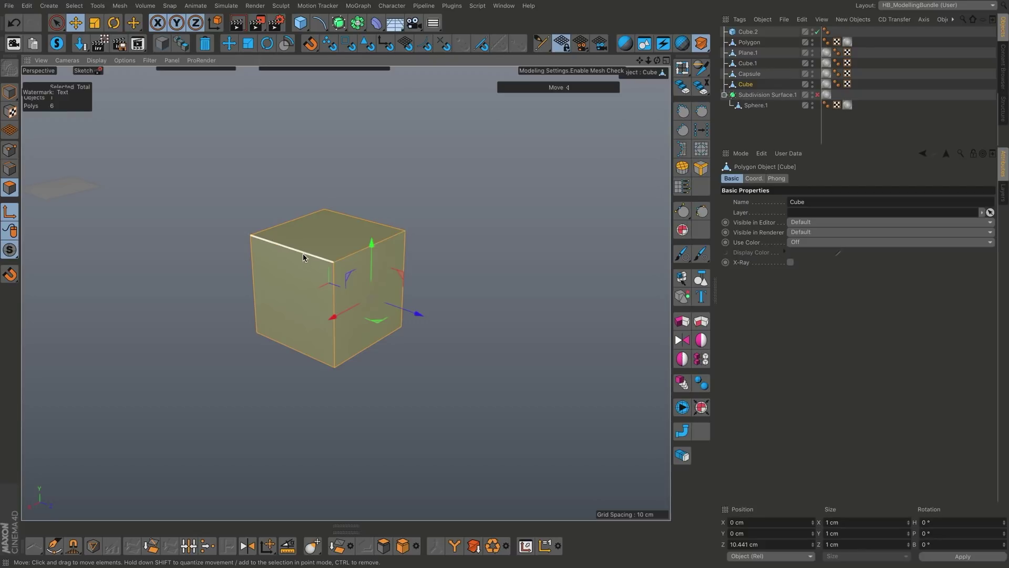
Step: Try the modeling axis on the upper edge of the cube's positive Z face, and return it to the face centre
click(353, 255)
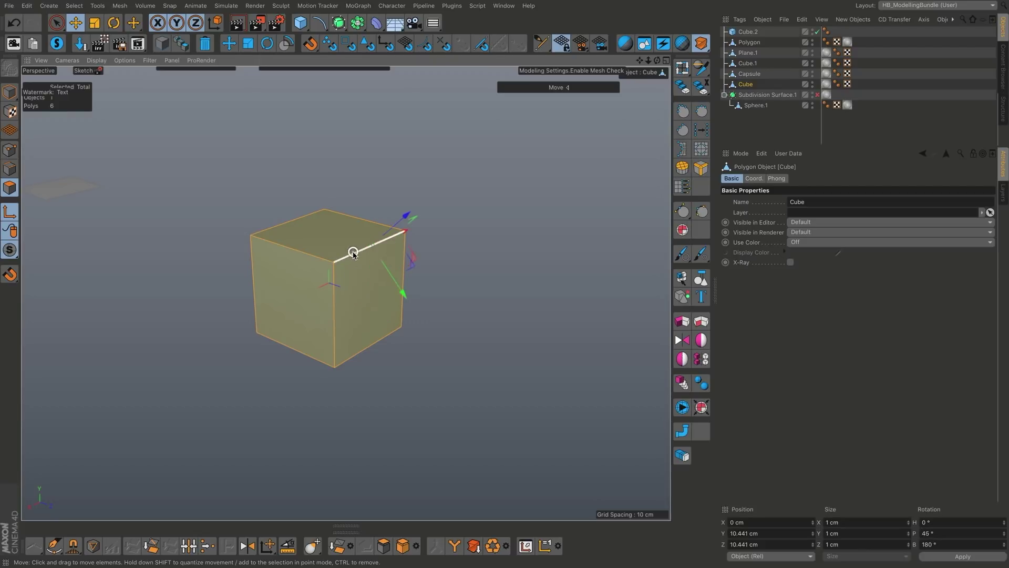
alt+drag(395, 241, 367, 218)
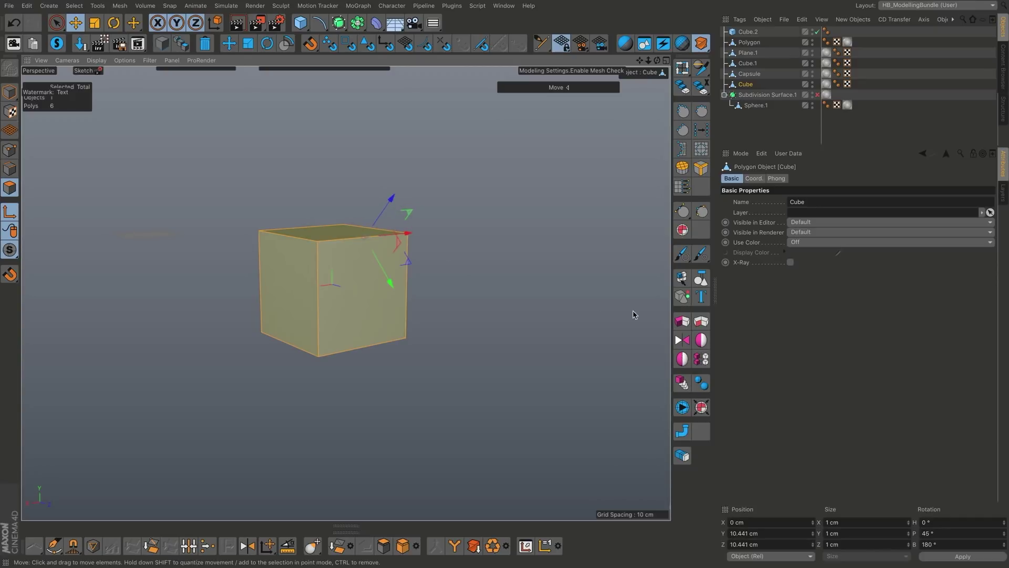
click(374, 293)
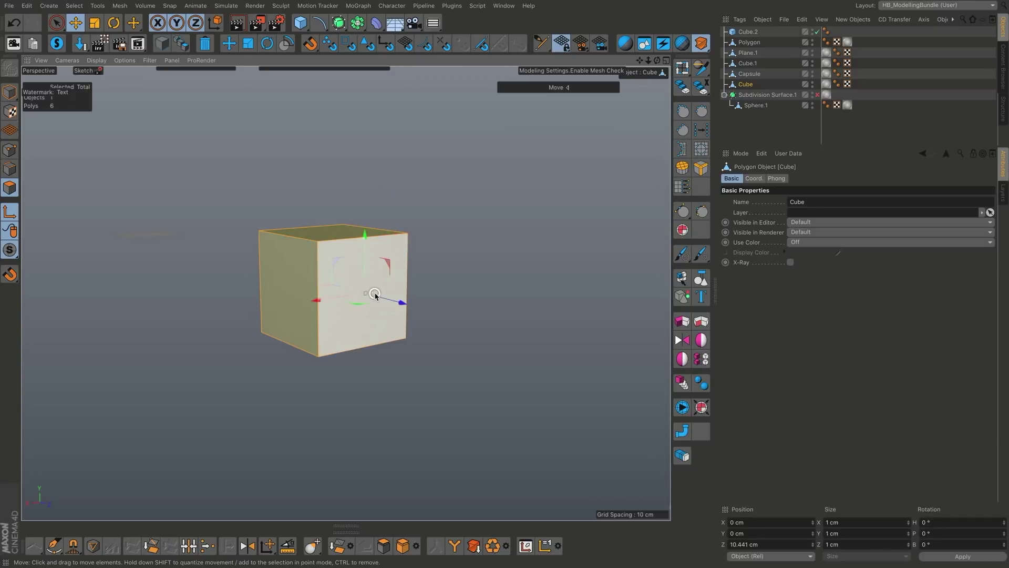
Step: Mirror the cube's polygons across the axis's XY plane at the positive Z face with HB_Mirror
alt+drag(332, 281, 364, 311)
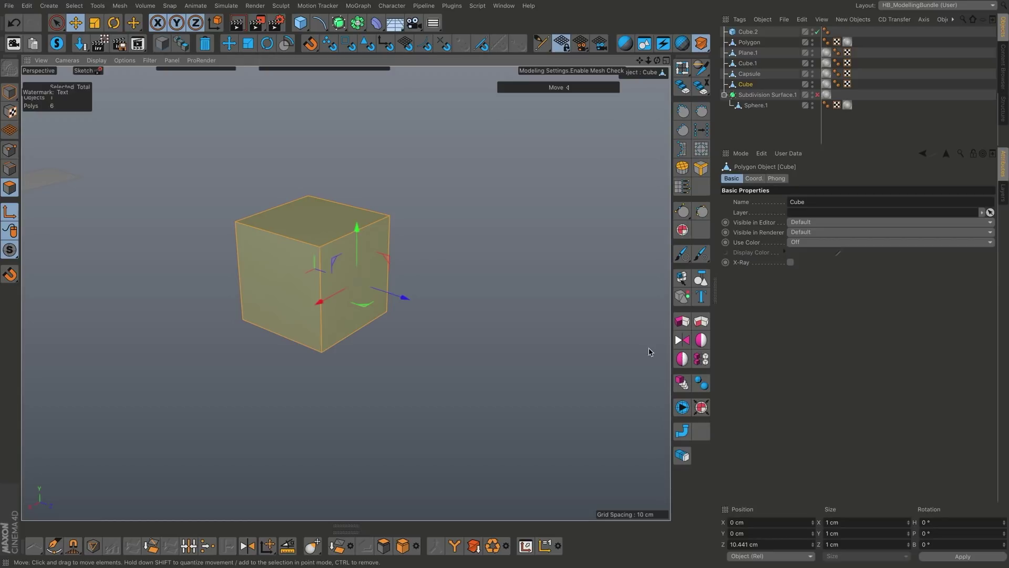
click(681, 344)
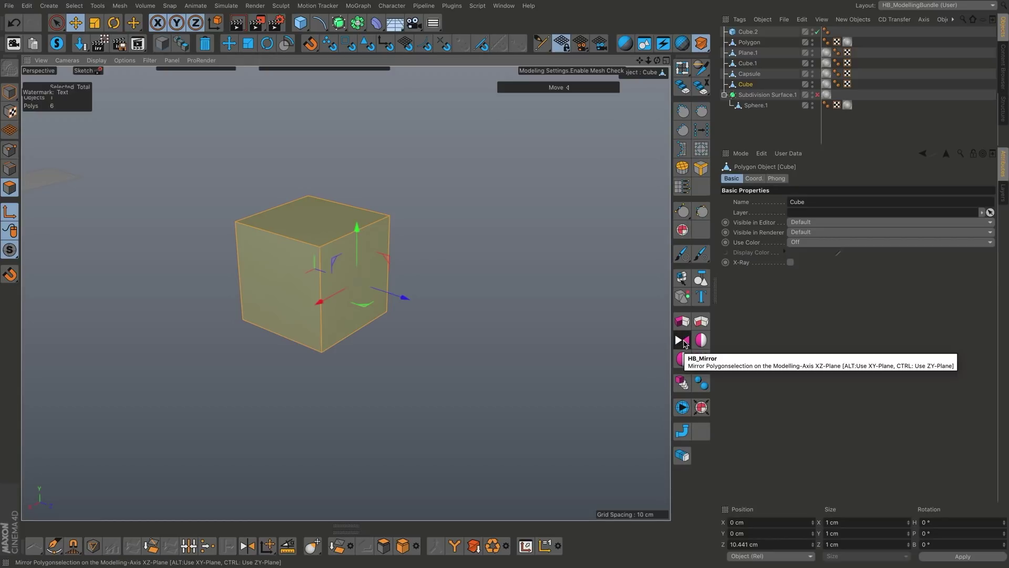
click(684, 343)
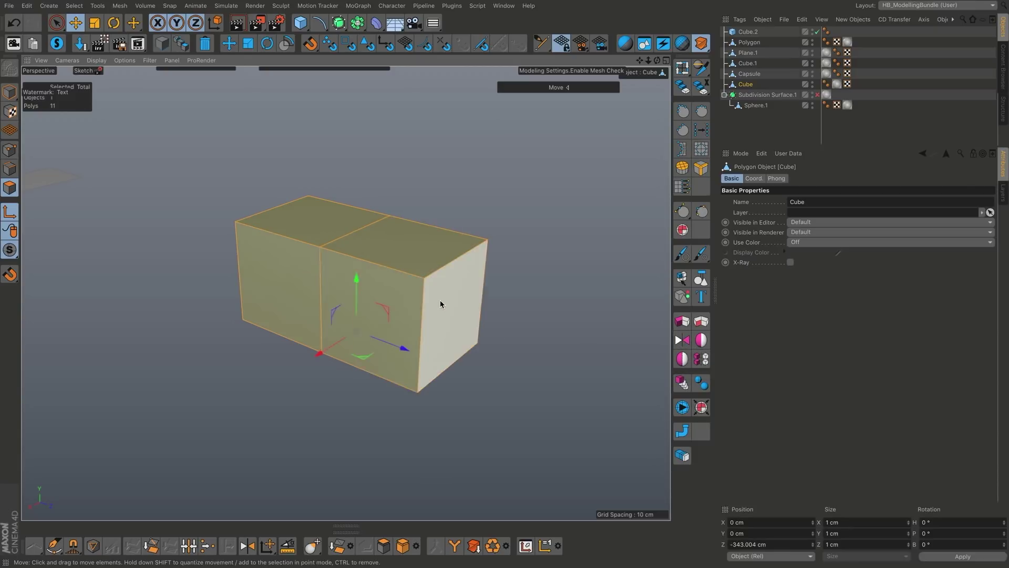
Step: Snap the modeling axis to the block's long positive X side and mirror all its polygons across that side
click(455, 305)
alt+drag(457, 311, 378, 338)
click(281, 325)
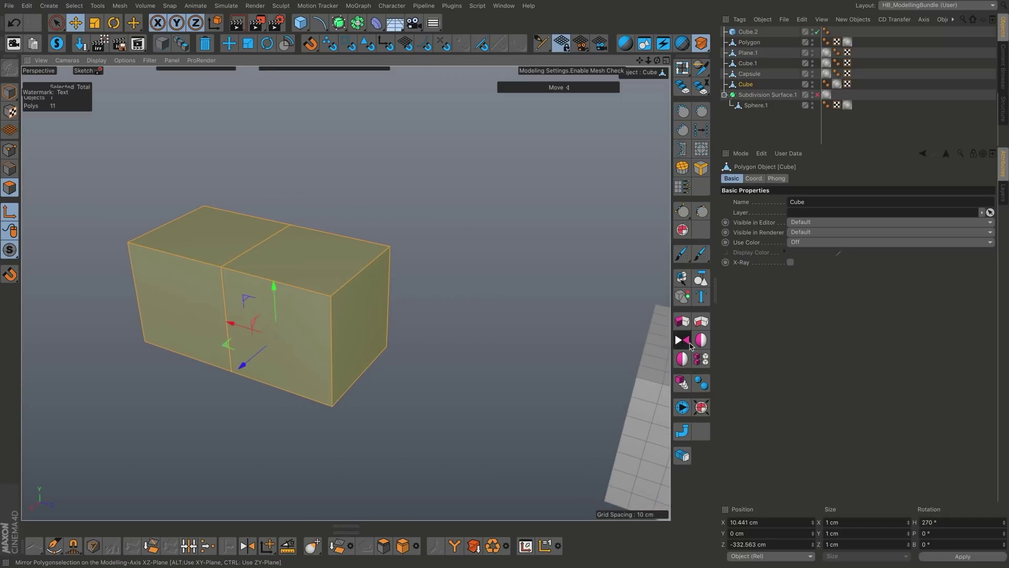
ctrl+drag(271, 315, 301, 291)
Step: Snap the modeling axis to the block's top surface, mirror its polygons upward, and return to object mode
click(313, 257)
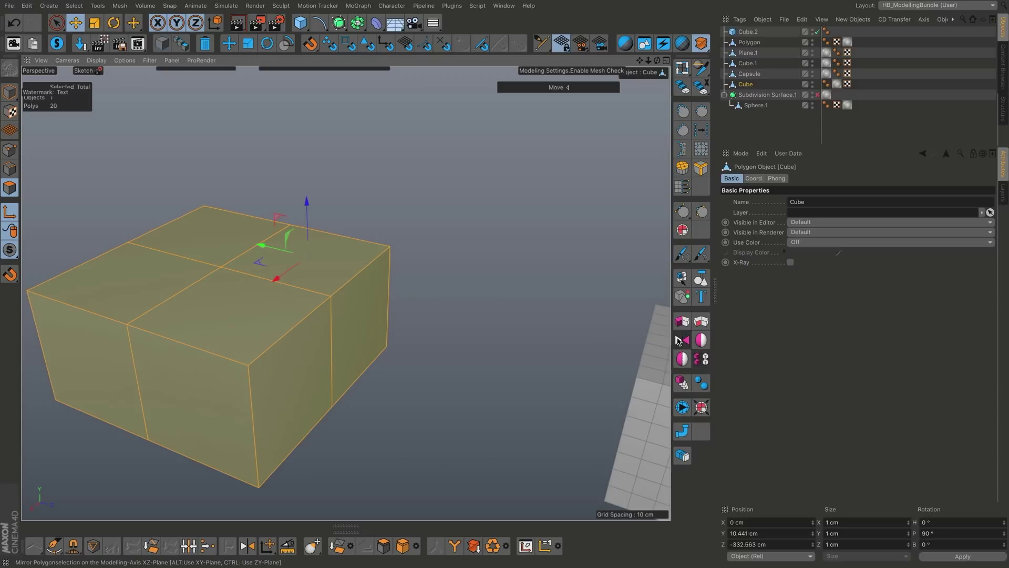
click(683, 341)
alt+middle_drag(364, 316, 459, 350)
scroll(459, 349, down, 5)
alt+drag(383, 349, 387, 304)
alt+middle_drag(388, 304, 469, 304)
click(468, 304)
key(Return)
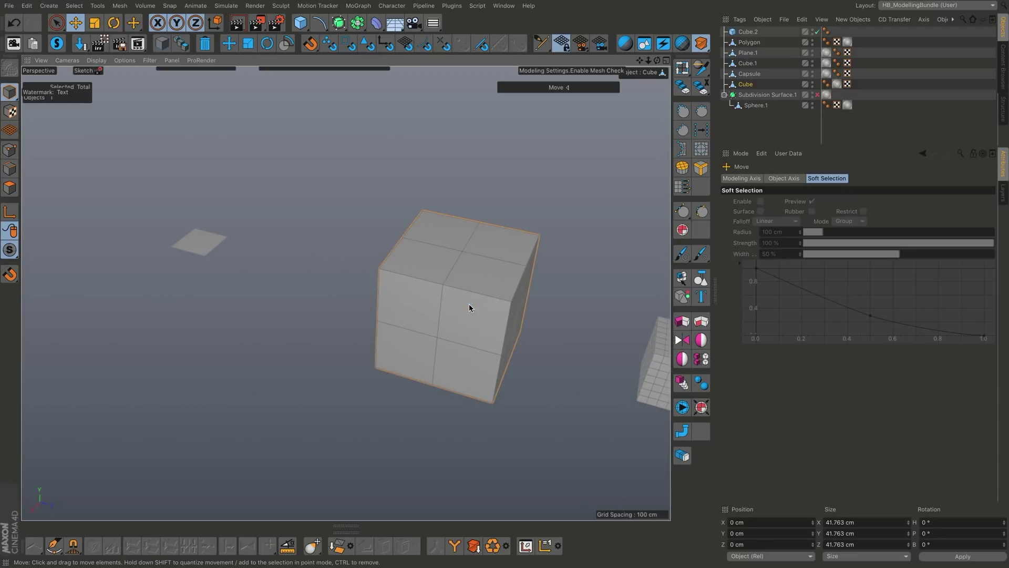
Step: Select the single-face Polygon object, frame it in the view, and select its only polygon
click(202, 245)
key(o)
key(1)
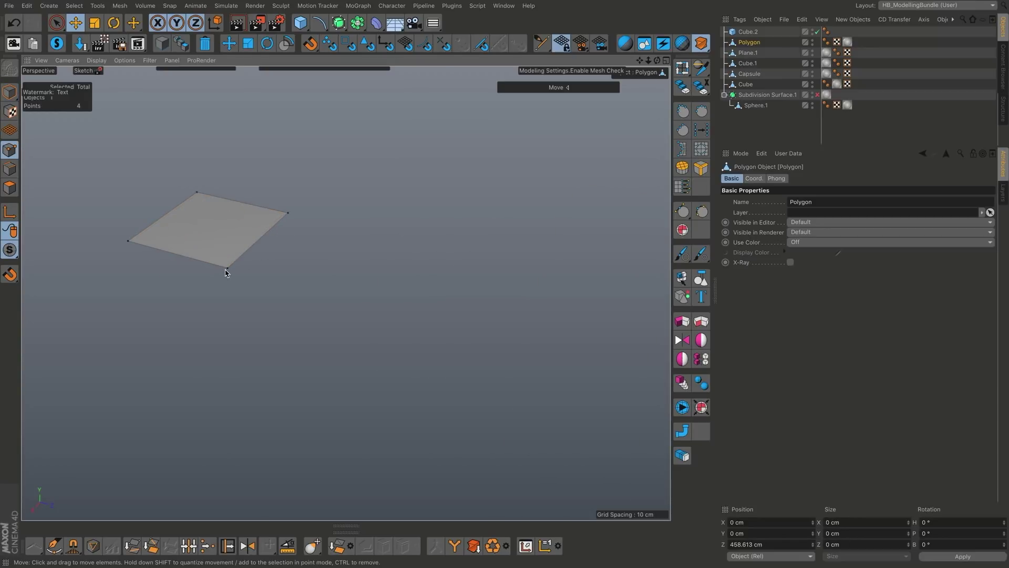
click(228, 269)
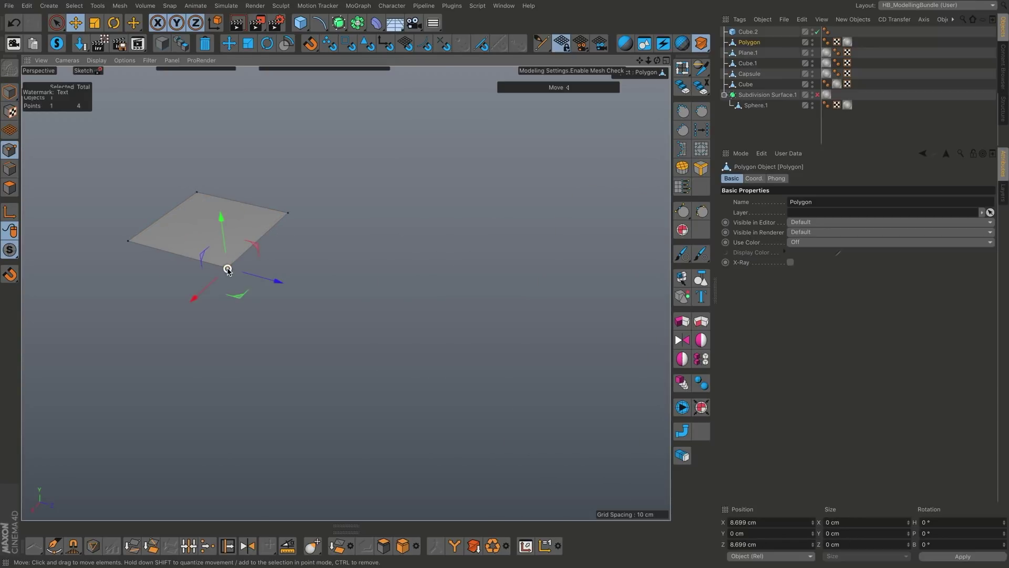
key(2)
key(3)
click(219, 228)
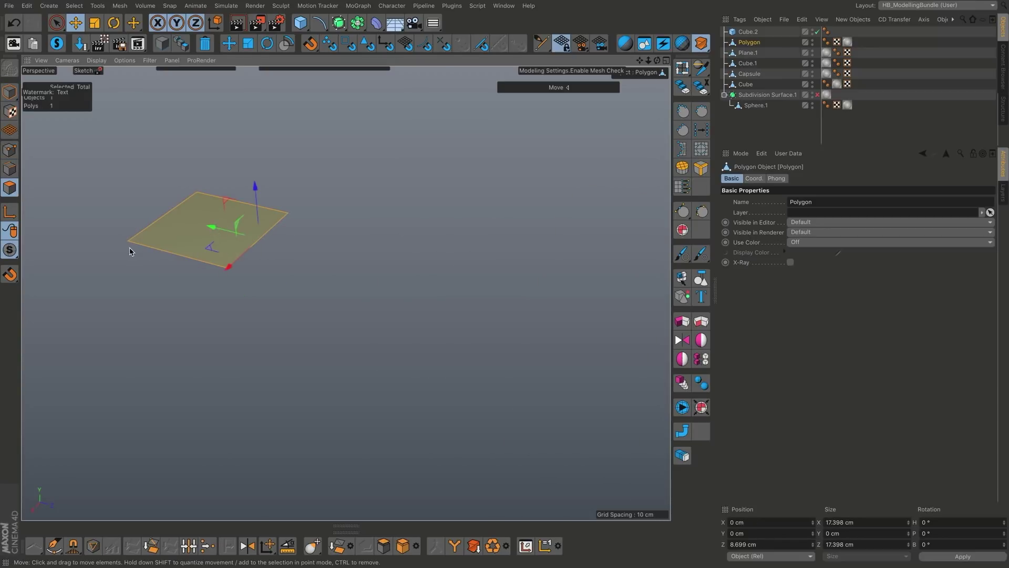
Step: Enable axis modification and snap the Polygon object's modeling axis to its corner point at X 8.699 cm, Z 8.699 cm
key(l)
alt+middle_drag(129, 242, 377, 299)
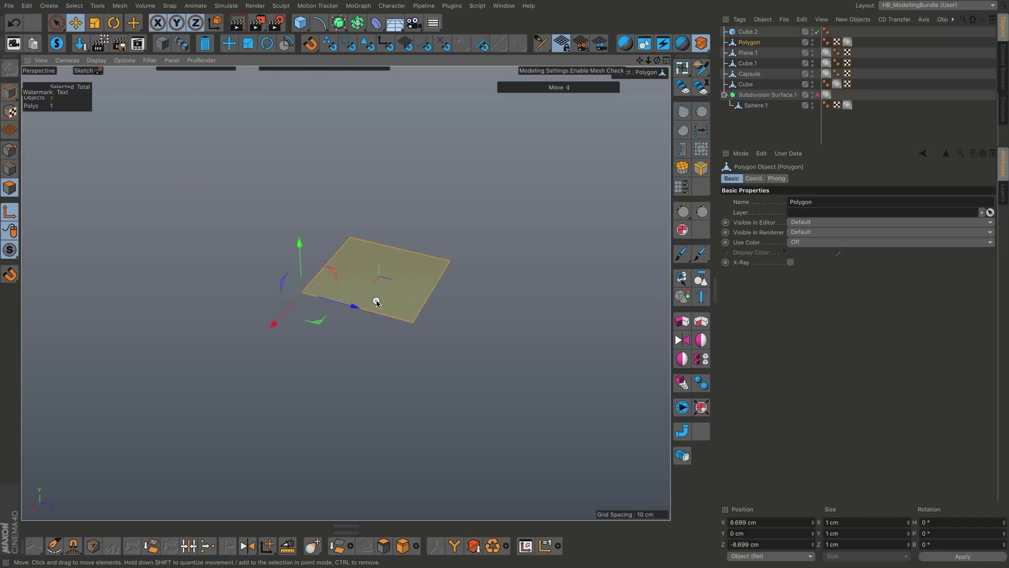
alt+drag(397, 314, 441, 330)
click(414, 329)
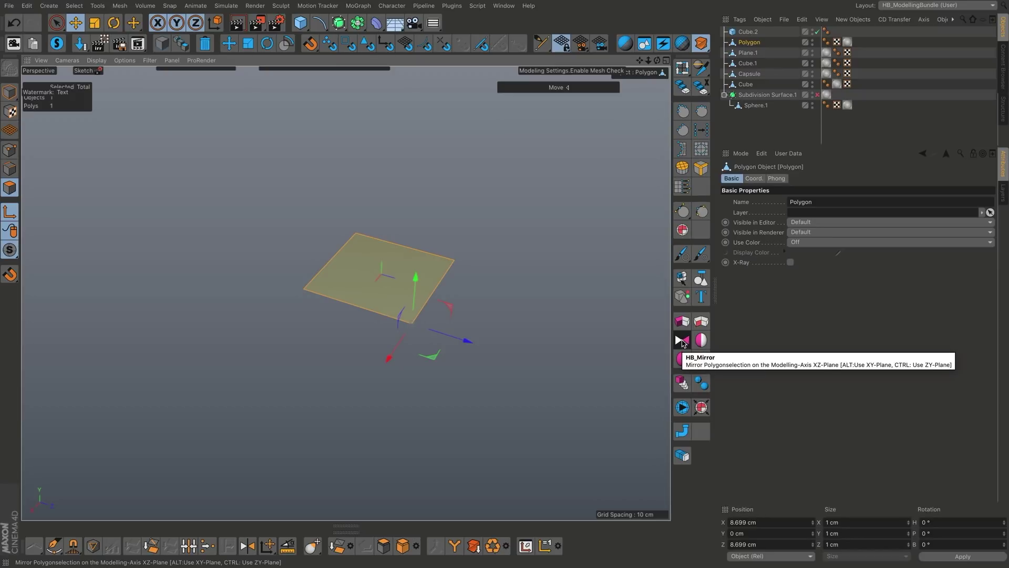
Step: Mirror the polygon across the corner axis's XY plane and across its ZY plane, and return to object mode
click(682, 341)
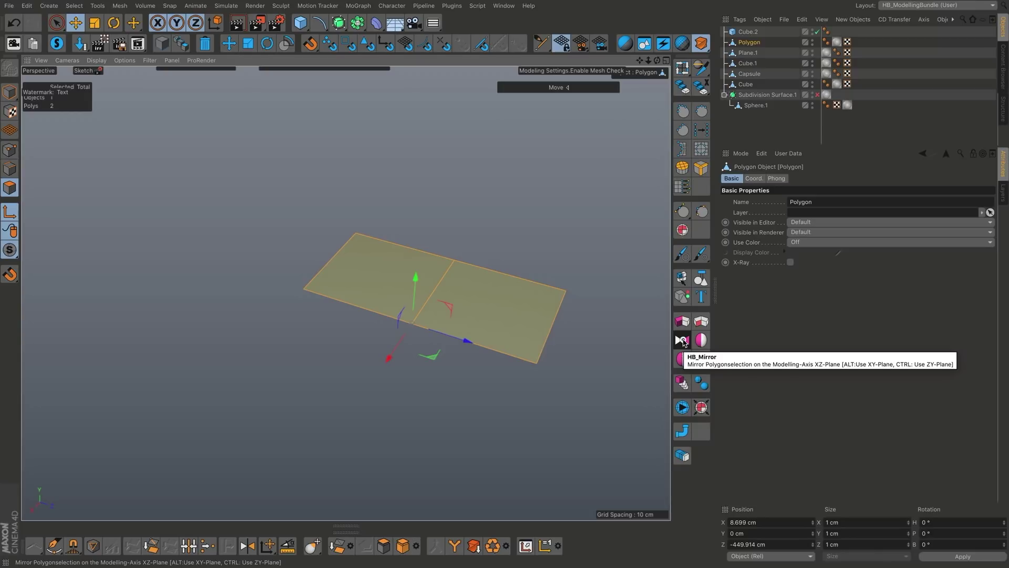
ctrl+click(682, 341)
alt+drag(489, 343, 421, 276)
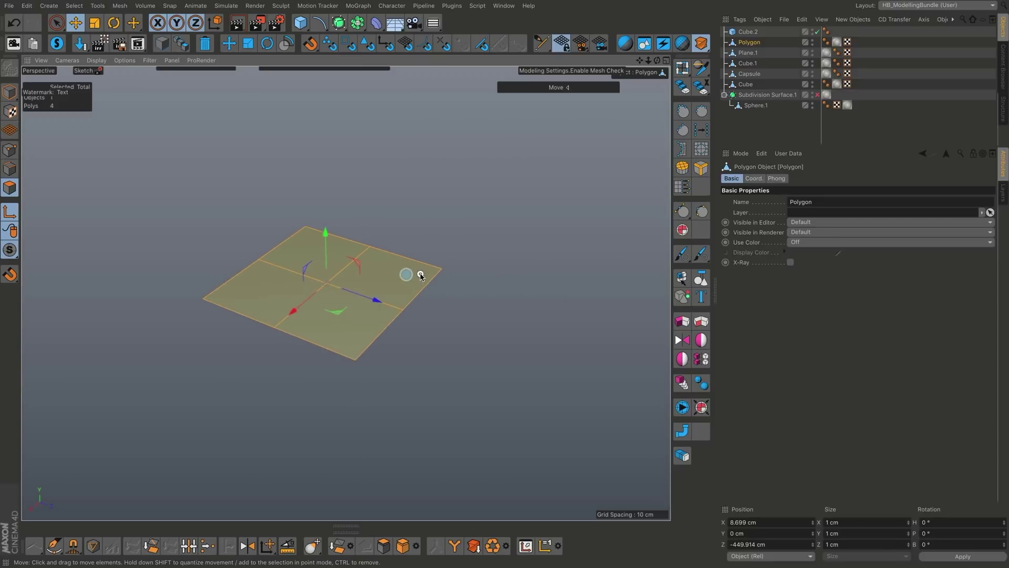
click(419, 276)
click(405, 242)
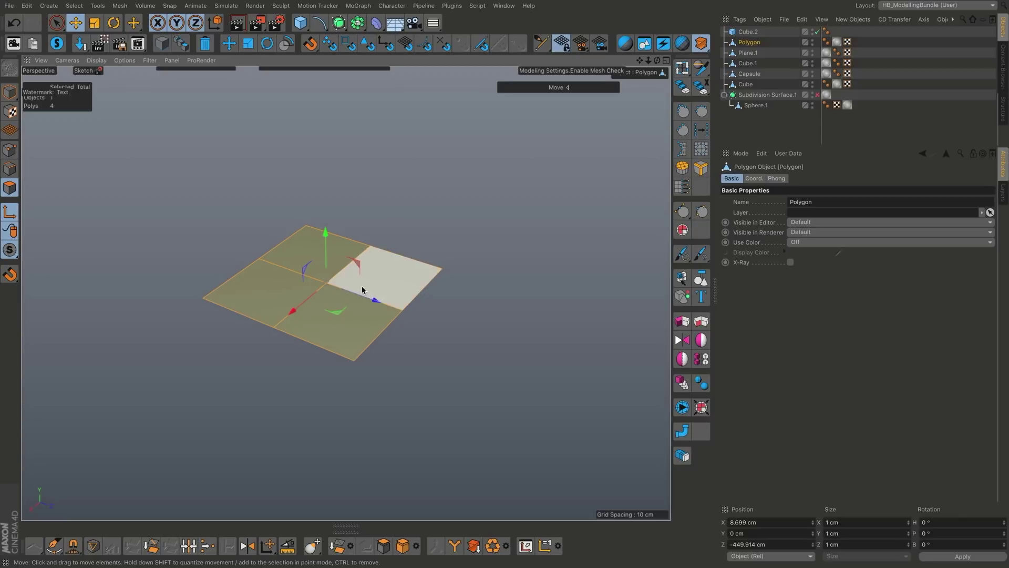
click(426, 254)
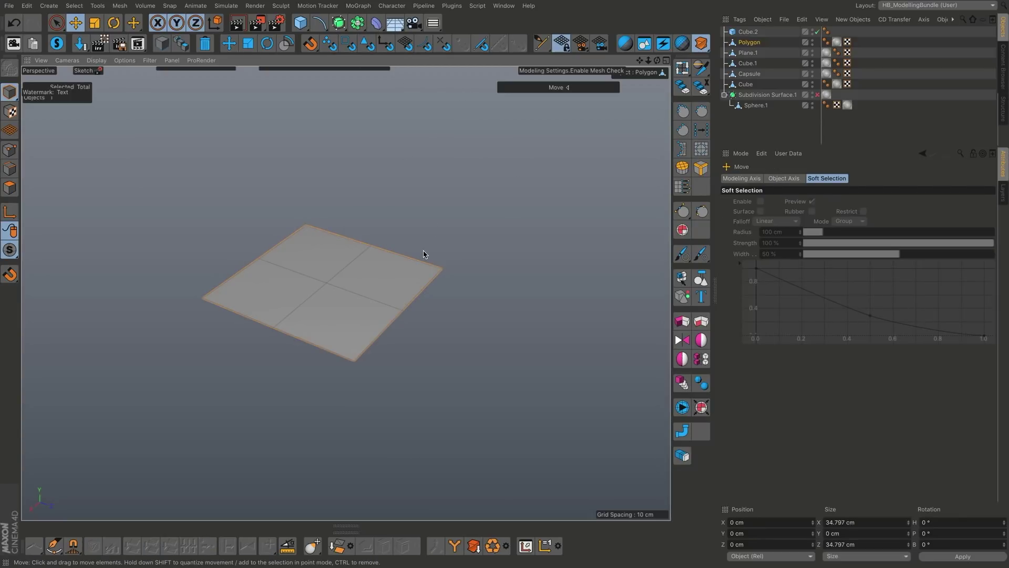
Step: Delete the Polygon object, add a Disc in its place, and frame it in the view
key(Delete)
click(300, 23)
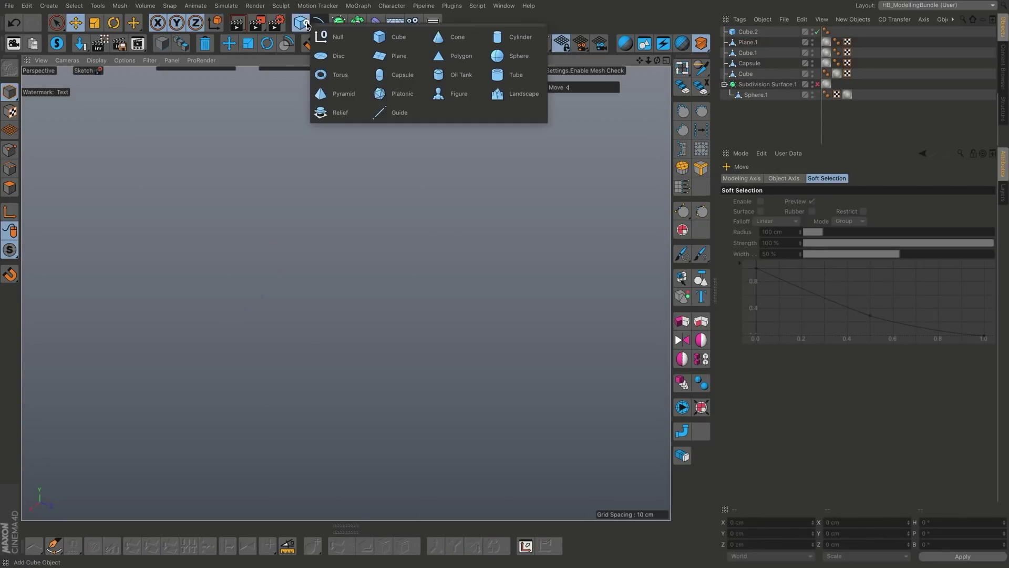
click(349, 56)
key(o)
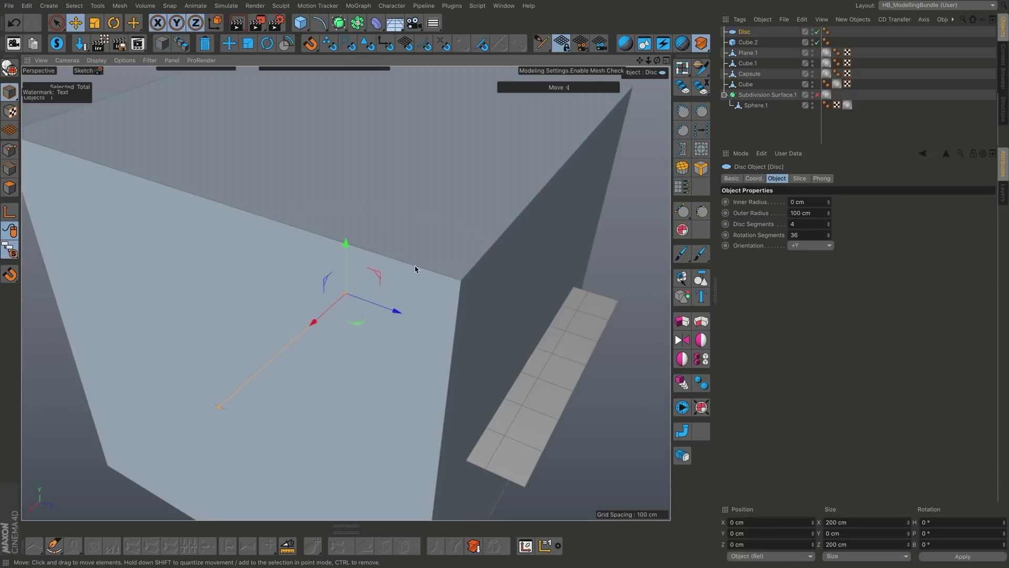
Step: Reduce the Disc to a fan of ten triangular segments and make it an editable polygon object ready for polygon selection
alt+click(682, 43)
click(684, 42)
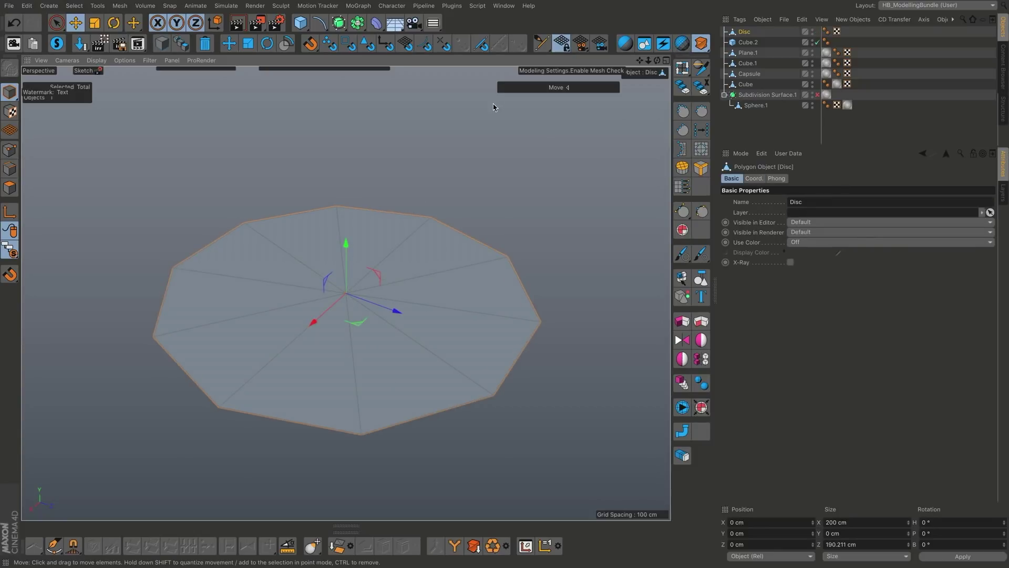
key(c)
key(Return)
Step: Select seven adjacent triangles of the disc and delete them, keeping a three-triangle fan
click(315, 378)
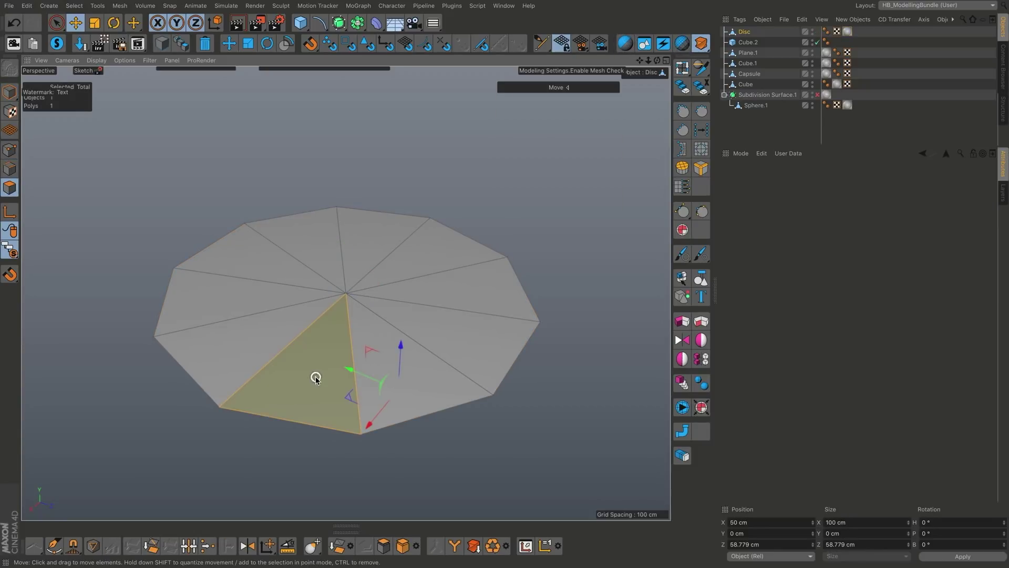
shift+click(258, 346)
shift+click(243, 291)
shift+click(249, 270)
shift+click(295, 241)
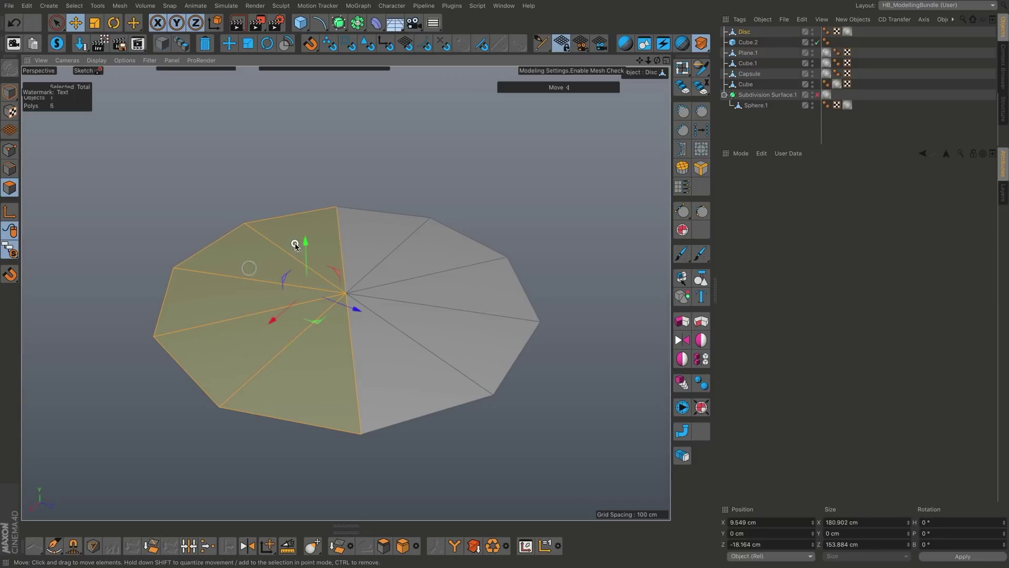
shift+click(376, 233)
shift+click(398, 345)
key(Delete)
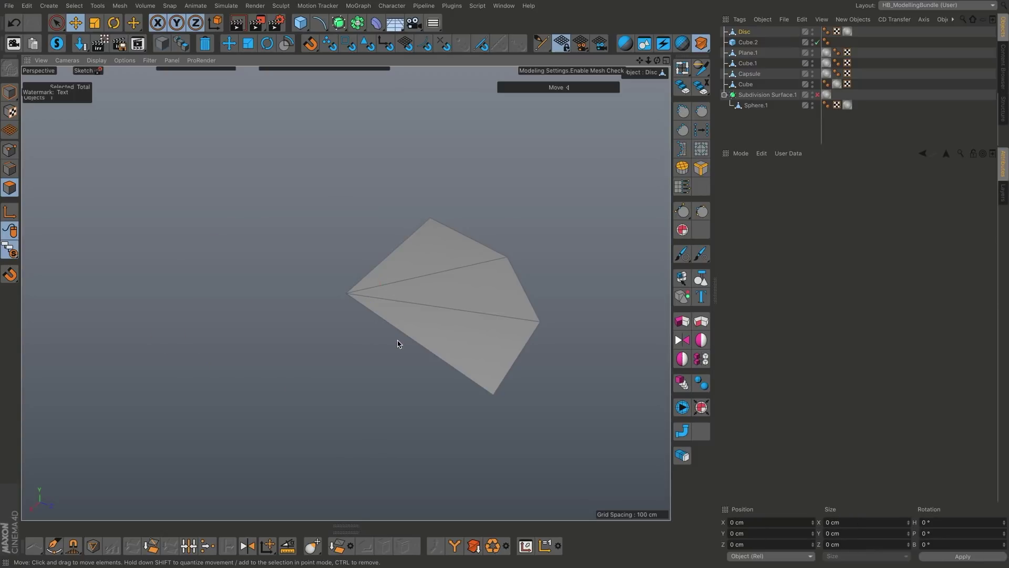
Step: Inset all three remaining polygons by 3.789 cm and extrude them by -4.099 cm to form a recessed center
key(ctrl+a)
key(i)
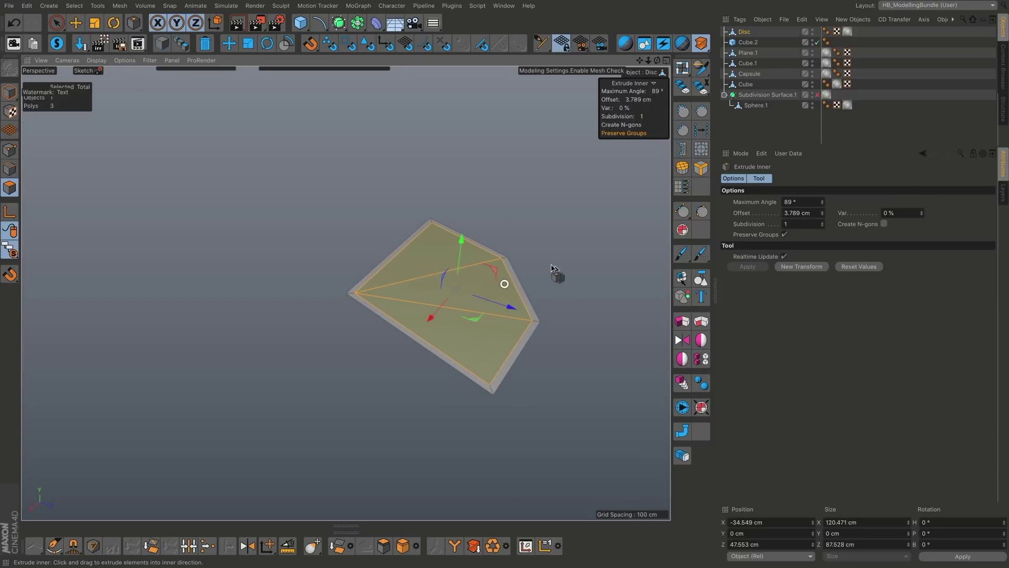
key(d)
drag(622, 261, 502, 284)
Step: Select all polygons of the recessed fan and mirror them with HB_Mirror across its straight side edge
key(ctrl+a)
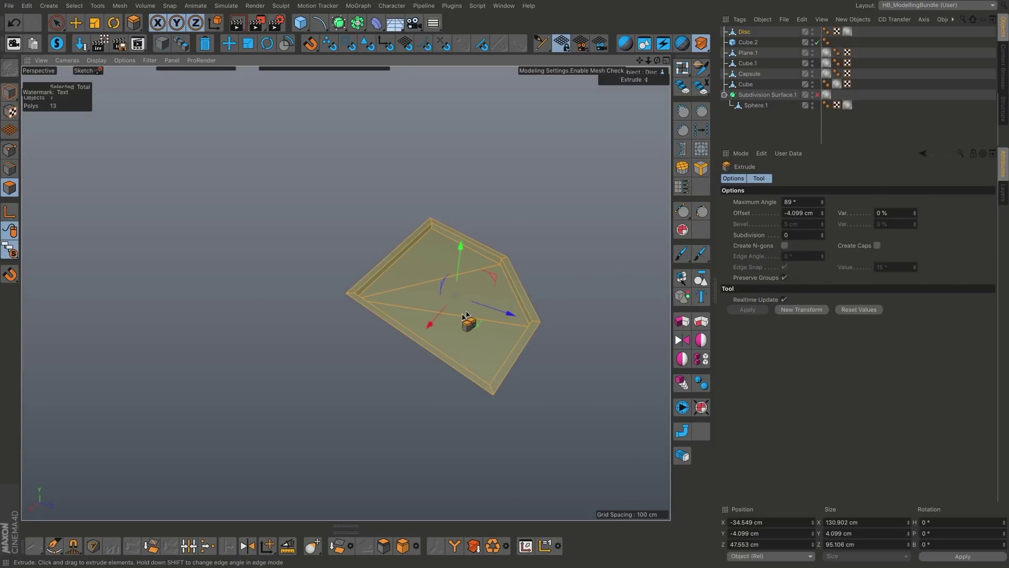
alt+drag(464, 314, 543, 364)
key(e)
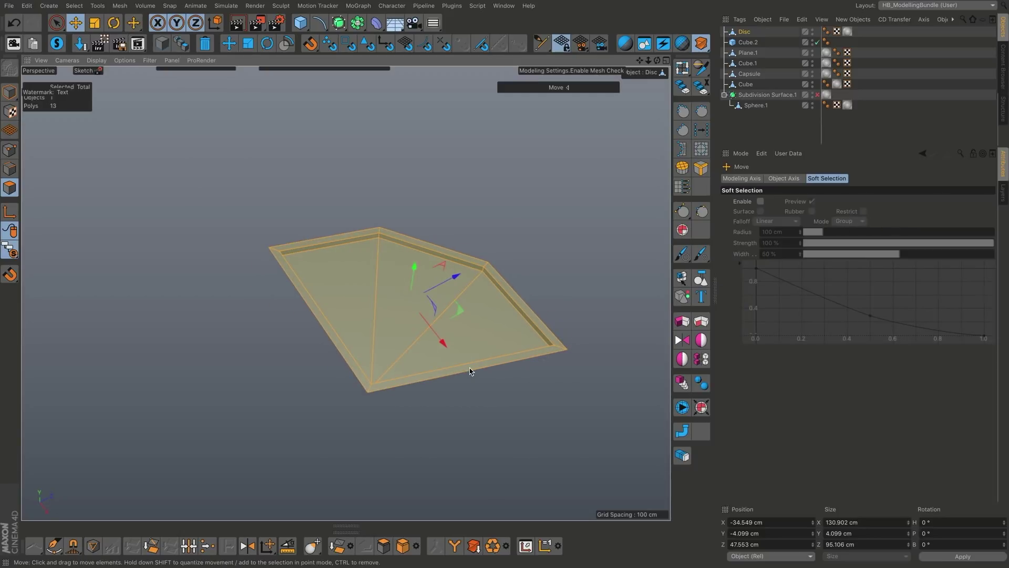
alt+drag(475, 372, 458, 319)
click(682, 339)
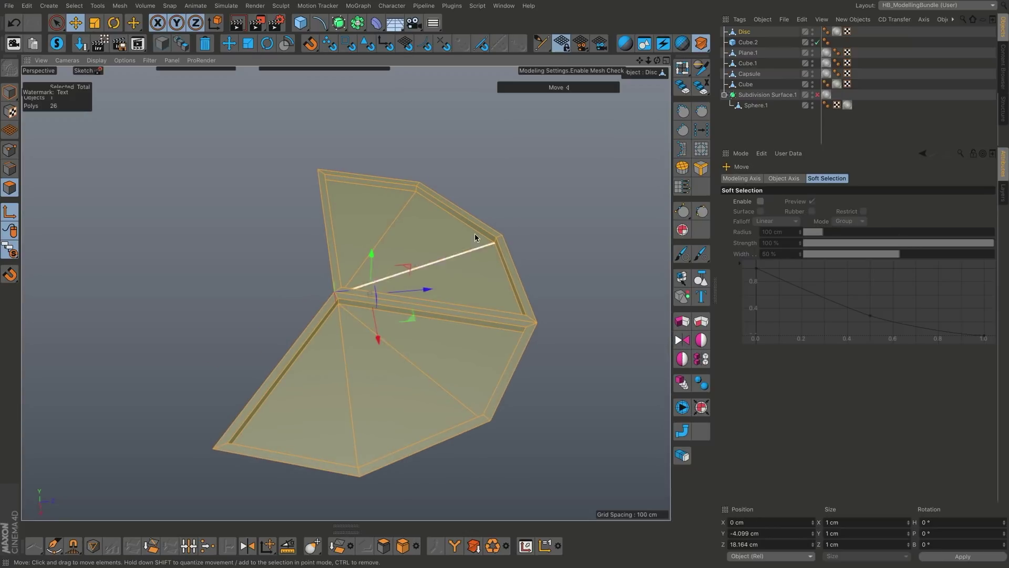
alt+drag(410, 205, 544, 311)
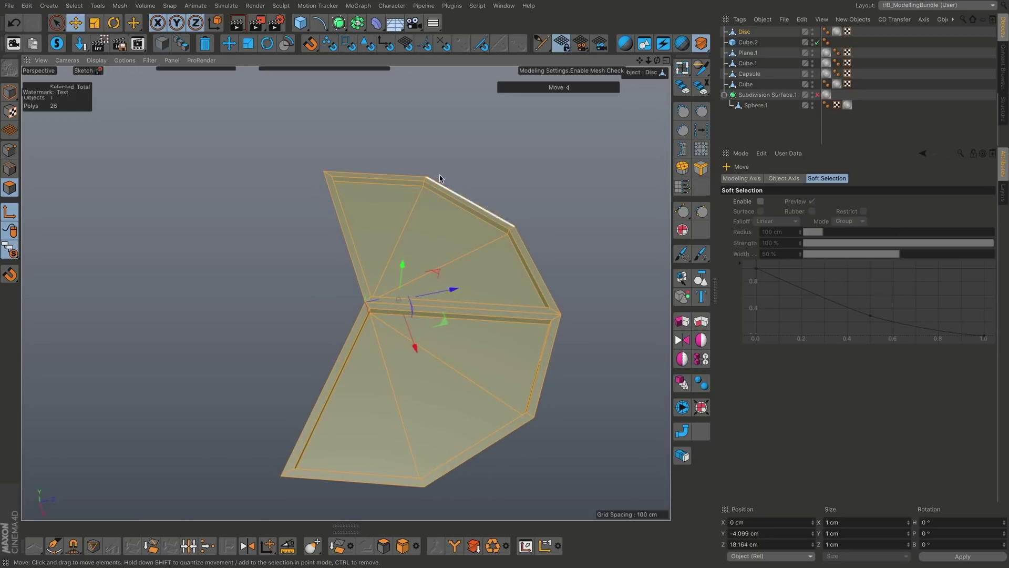
alt+drag(463, 371, 396, 345)
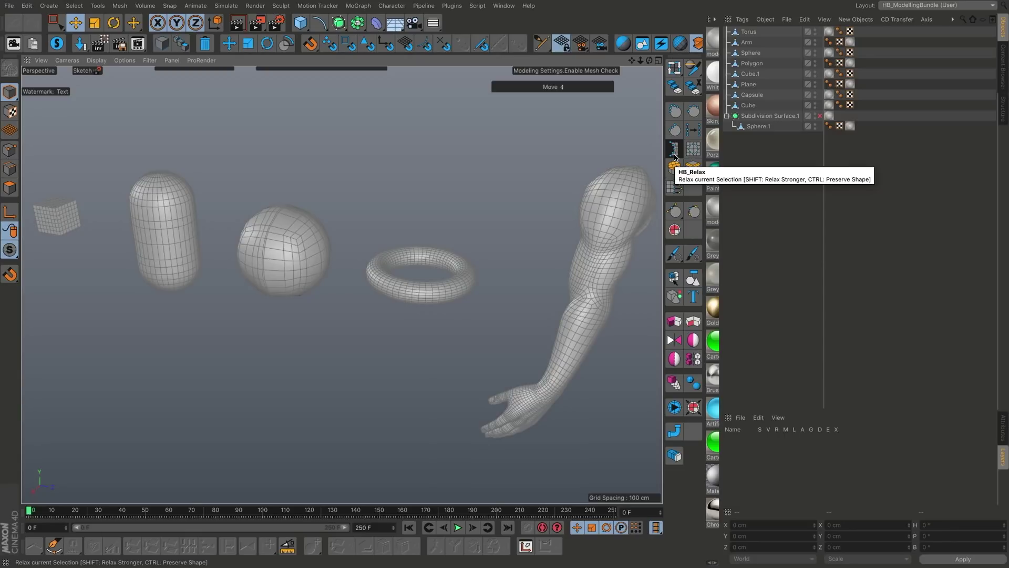
Step: Bring the Capsule object into close view and select all of its polygons
alt+middle_drag(257, 222, 397, 228)
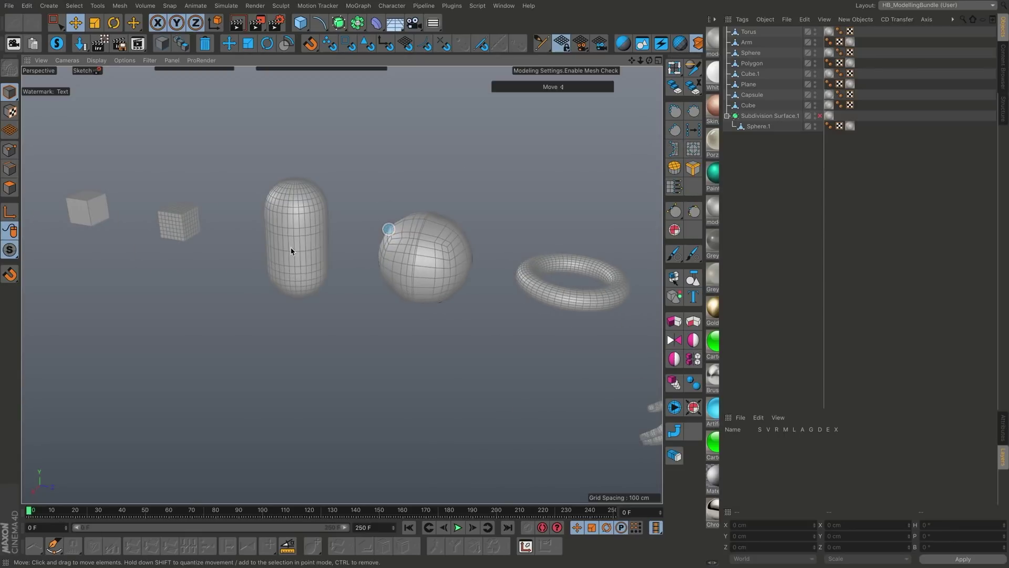
click(293, 251)
alt+right_drag(293, 251, 363, 230)
key(Return)
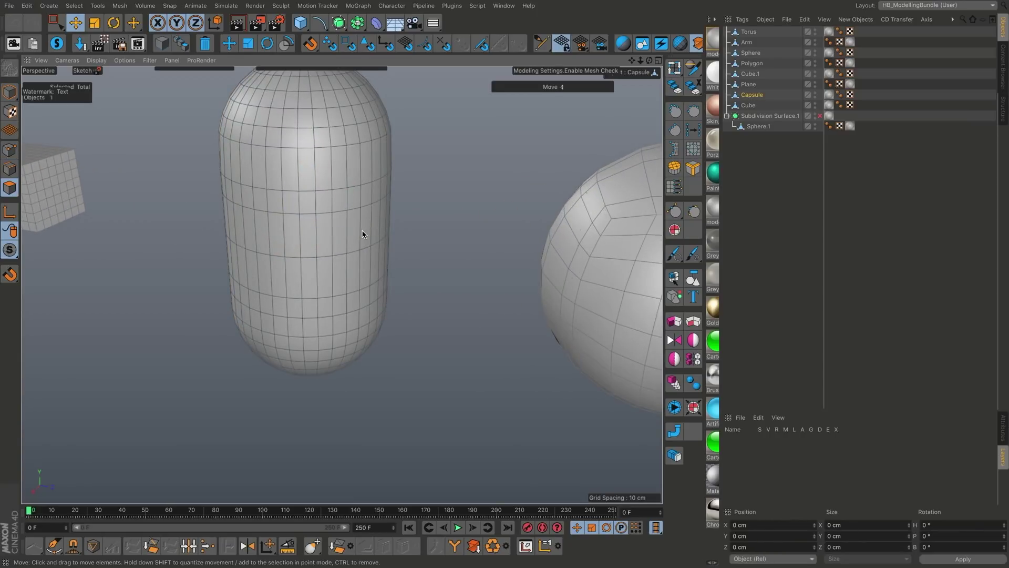
key(ctrl+a)
alt+drag(338, 224, 333, 200)
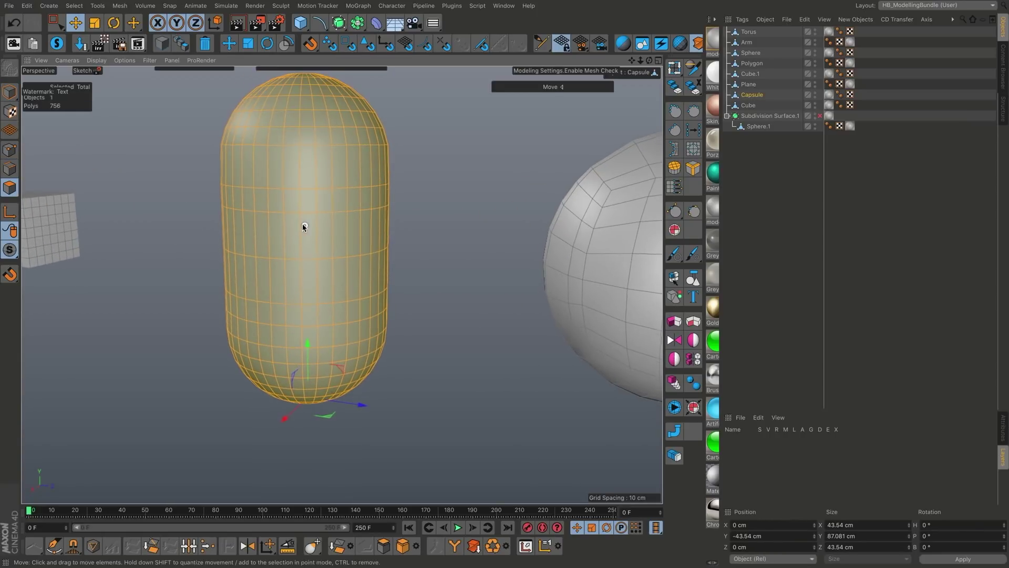
alt+middle_drag(302, 225, 323, 250)
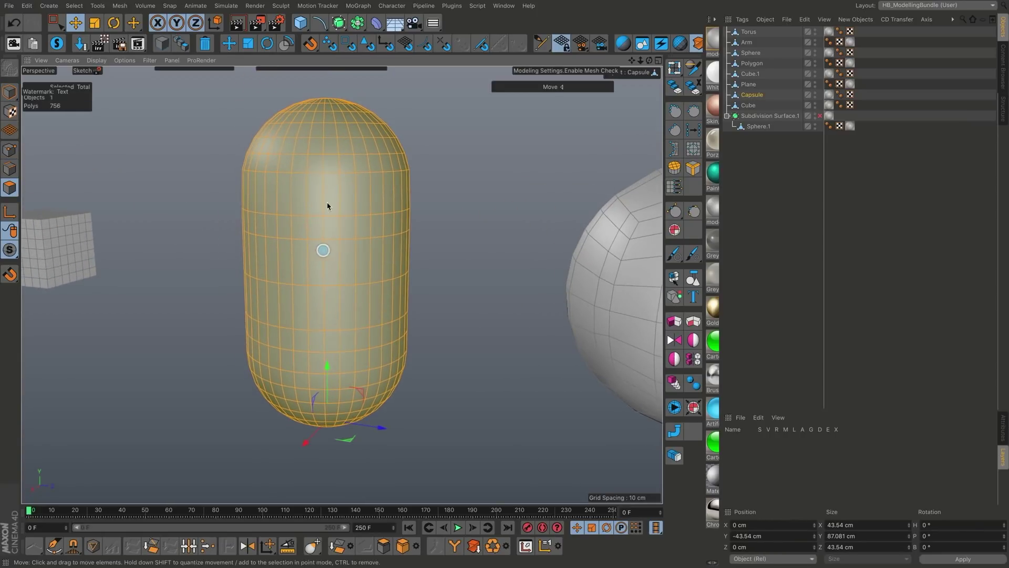
Step: Relax the capsule's selected polygons repeatedly with the standard HB_Relax
click(675, 150)
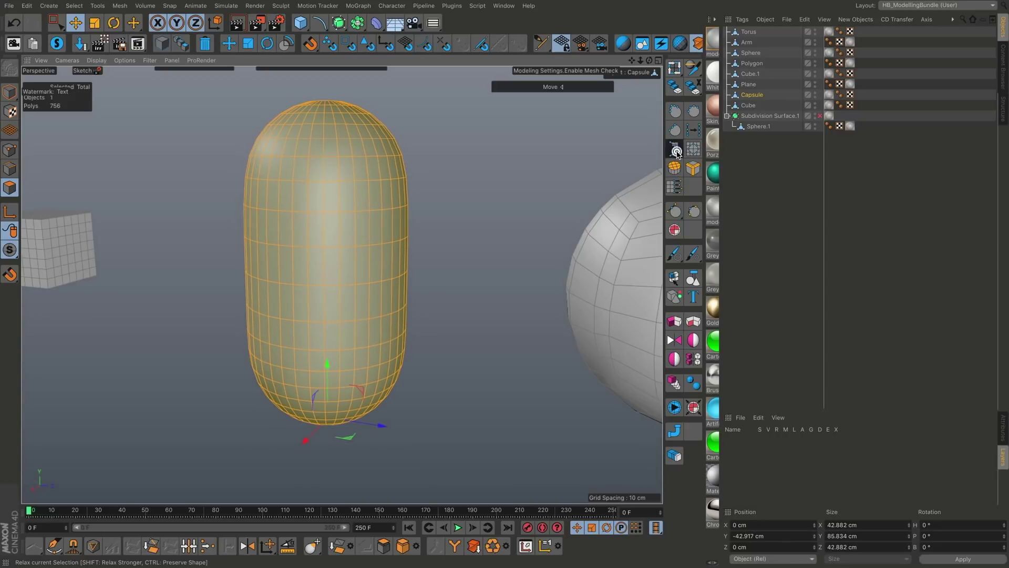
click(676, 152)
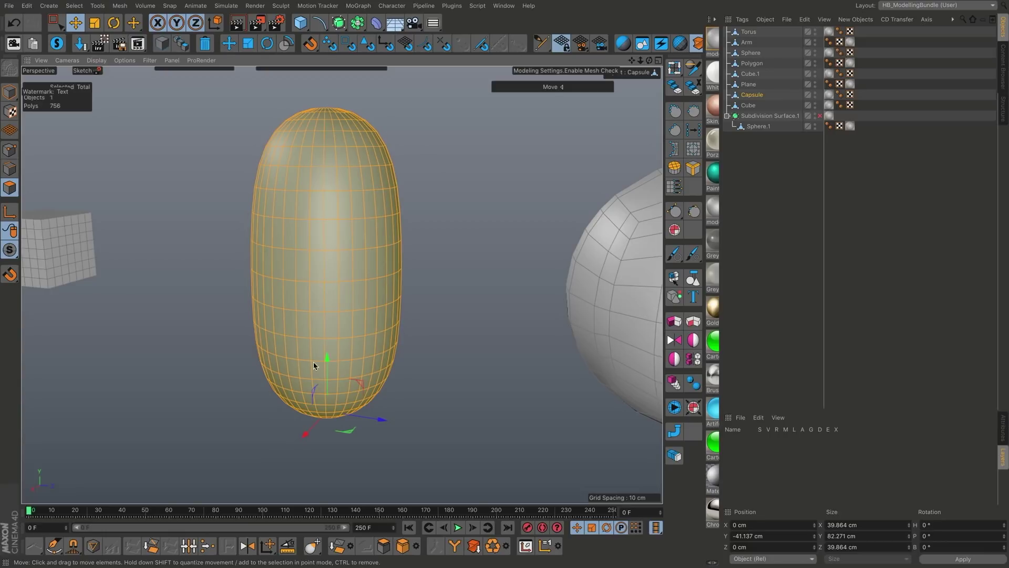
mouse_move(324, 256)
alt+right_down()
mouse_move(292, 277)
mouse_move(314, 270)
alt+right_up()
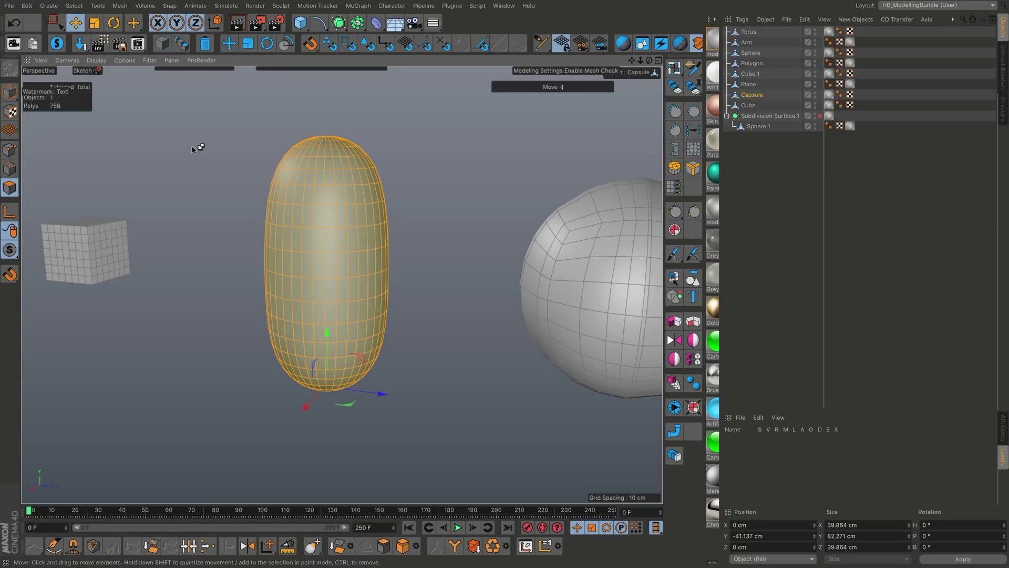
Step: Undo the capsule's relaxations and run HB_Relax on its polygons with the Preserve Shape option
key(ctrl+z)
key(ctrl+z)
key(ctrl+z)
key(ctrl+z)
key(ctrl+z)
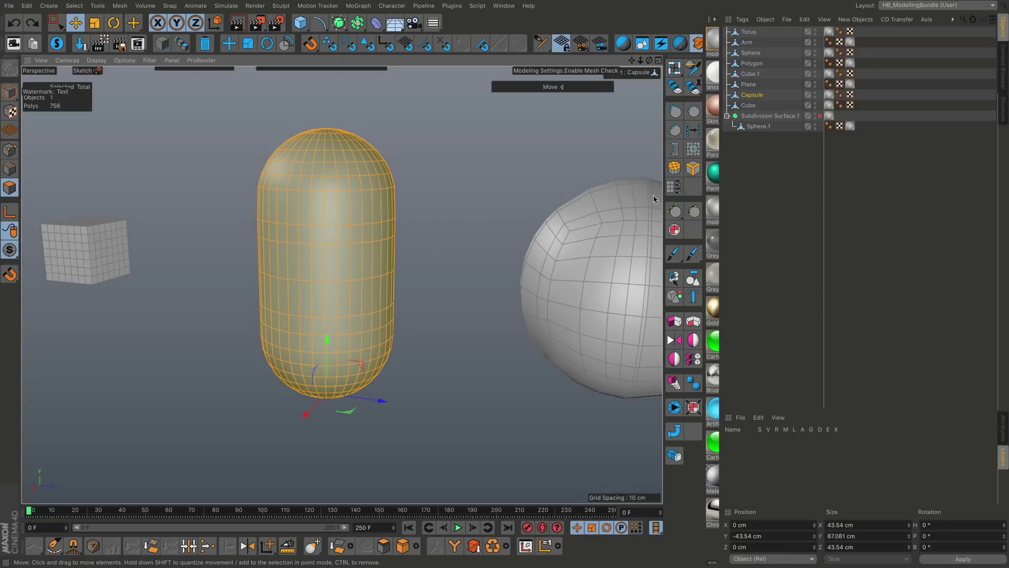
click(676, 152)
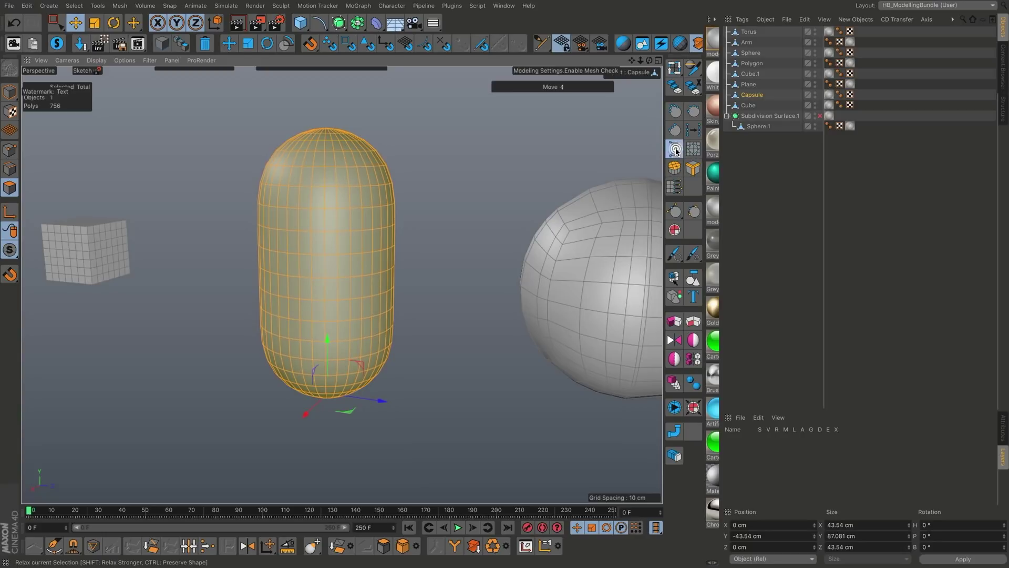
Step: Select all polygons of the unevenly divided Sphere and relax them repeatedly with HB_Relax to even out the edge spacing
alt+middle_drag(535, 290, 336, 263)
click(438, 270)
alt+drag(511, 284, 431, 290)
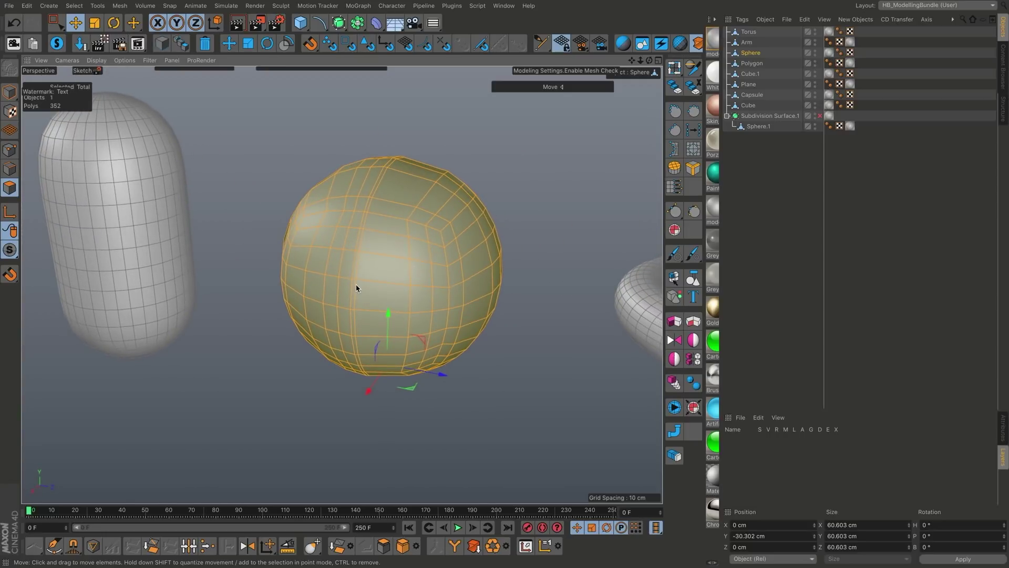
alt+drag(361, 303, 401, 234)
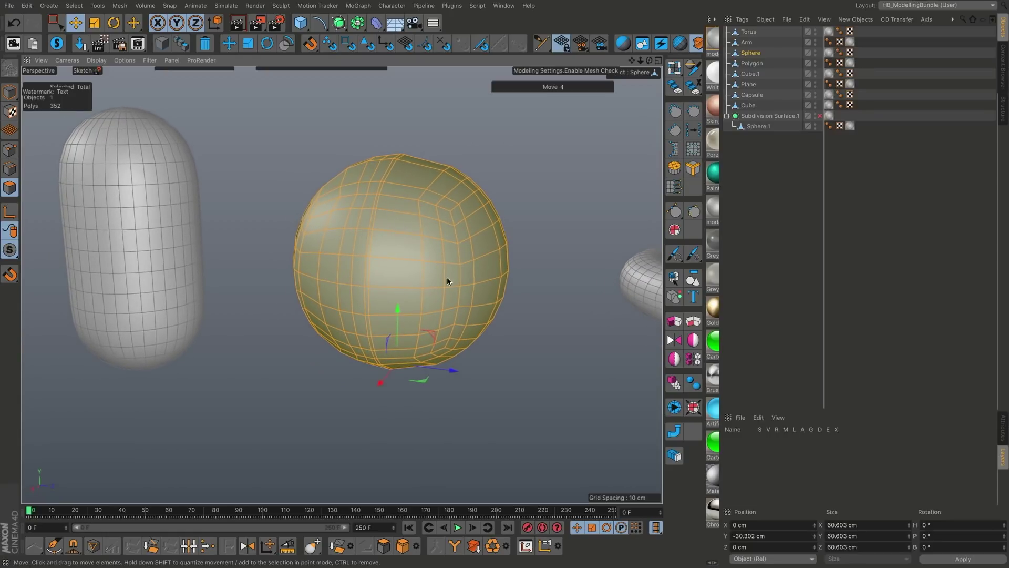
click(675, 151)
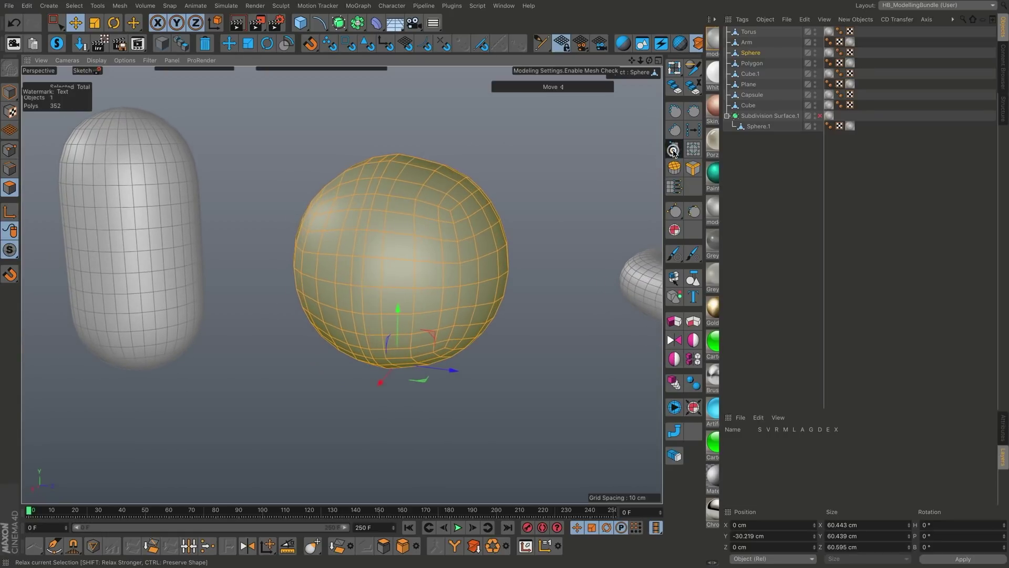
click(676, 152)
click(676, 152)
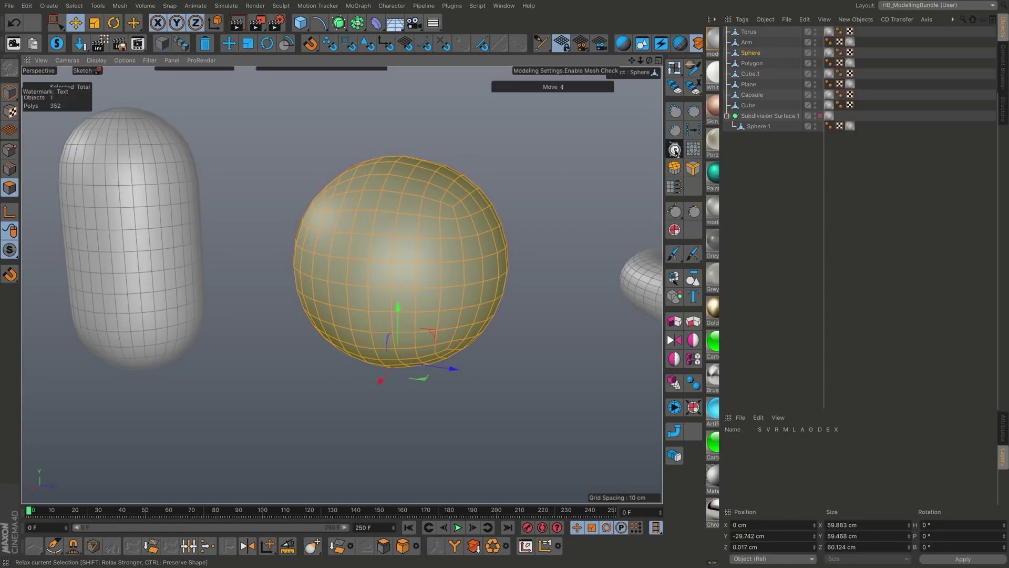
click(676, 152)
Step: Deselect the sphere and select the Torus object, bringing its outer wall into close view
alt+drag(444, 247, 396, 281)
key(ctrl+shift+a)
click(396, 282)
scroll(464, 266, up, 5)
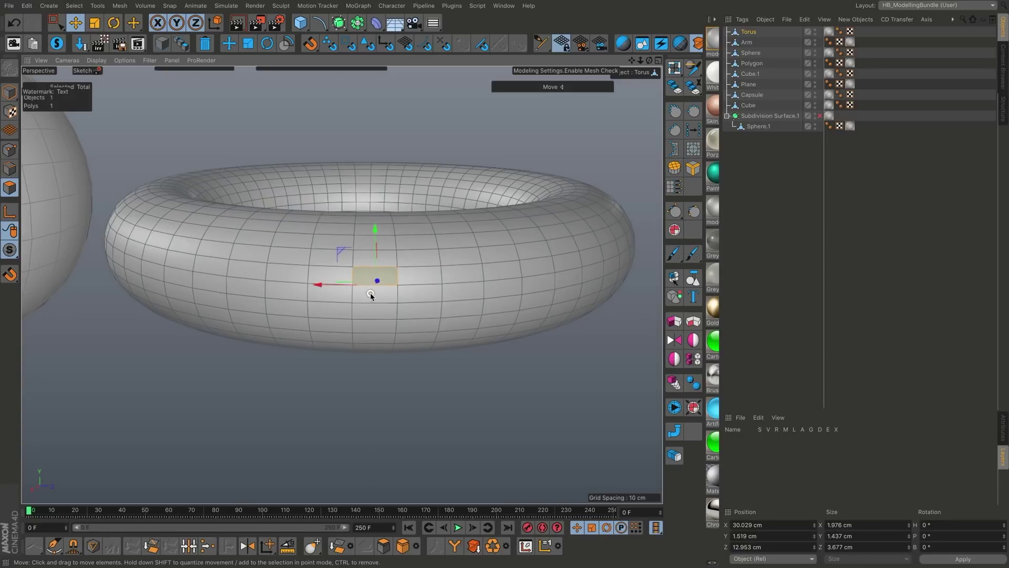
shift+click(371, 294)
shift+click(330, 275)
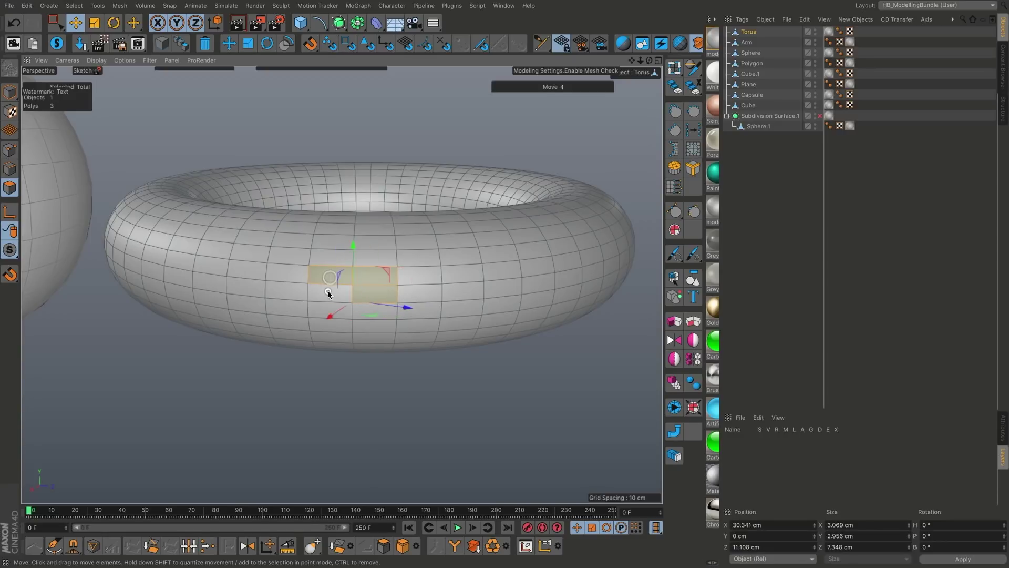
shift+click(330, 292)
shift+click(320, 248)
Step: Select a block of six polygons, two wide and three high, on the torus's outer wall
click(321, 254)
shift+click(367, 262)
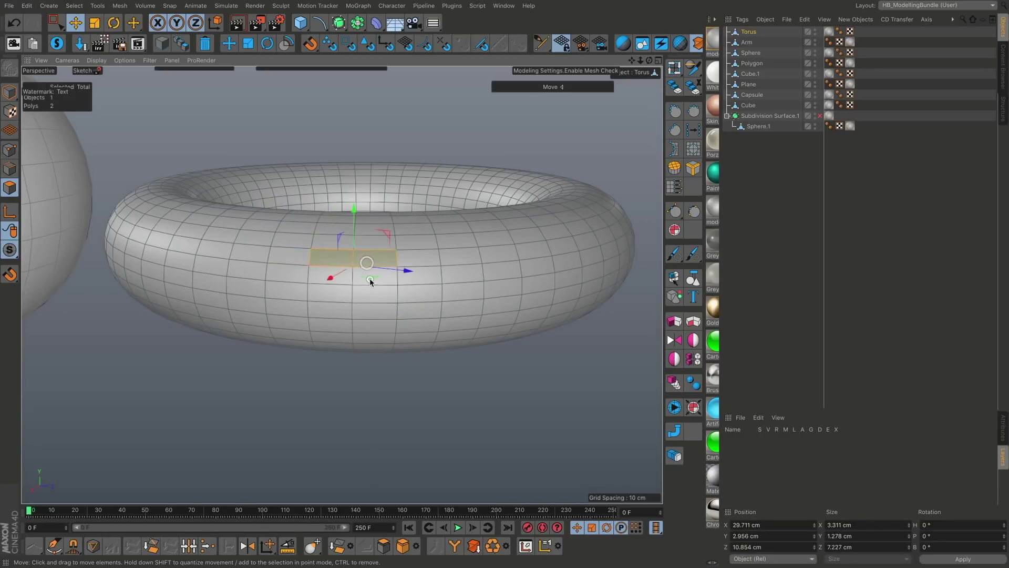
shift+click(371, 279)
shift+click(374, 293)
shift+click(337, 295)
shift+click(328, 272)
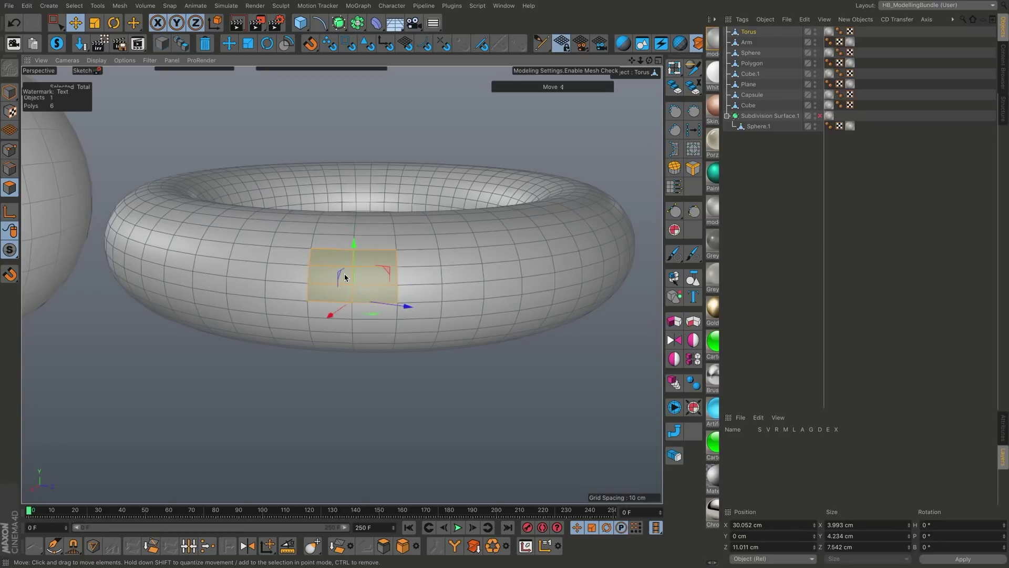
Step: Inset the six torus polygons by 0.471 cm with Extrude Inner, undoing any extra inset made on top
key(i)
drag(419, 286, 504, 283)
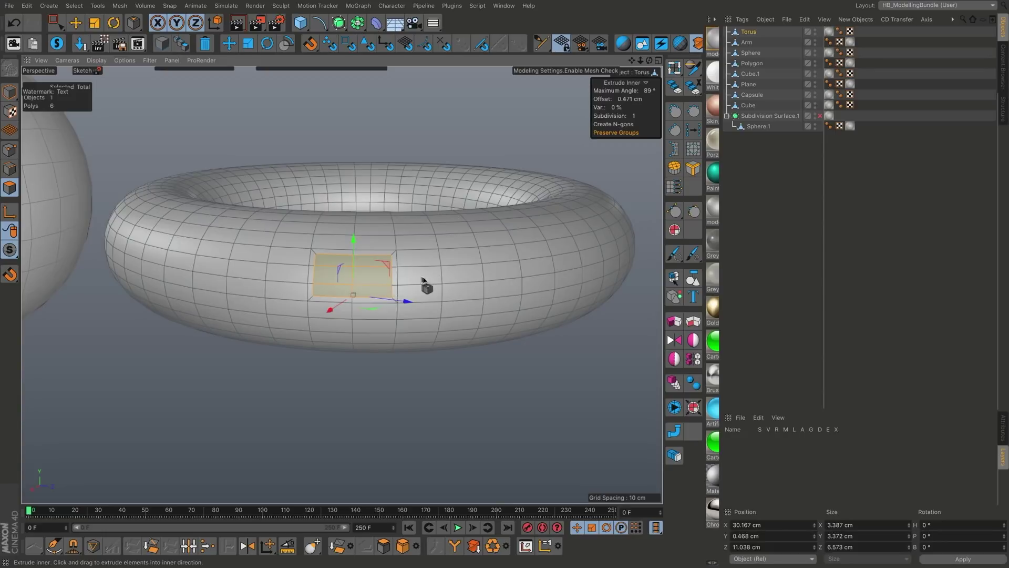
alt+drag(422, 281, 244, 270)
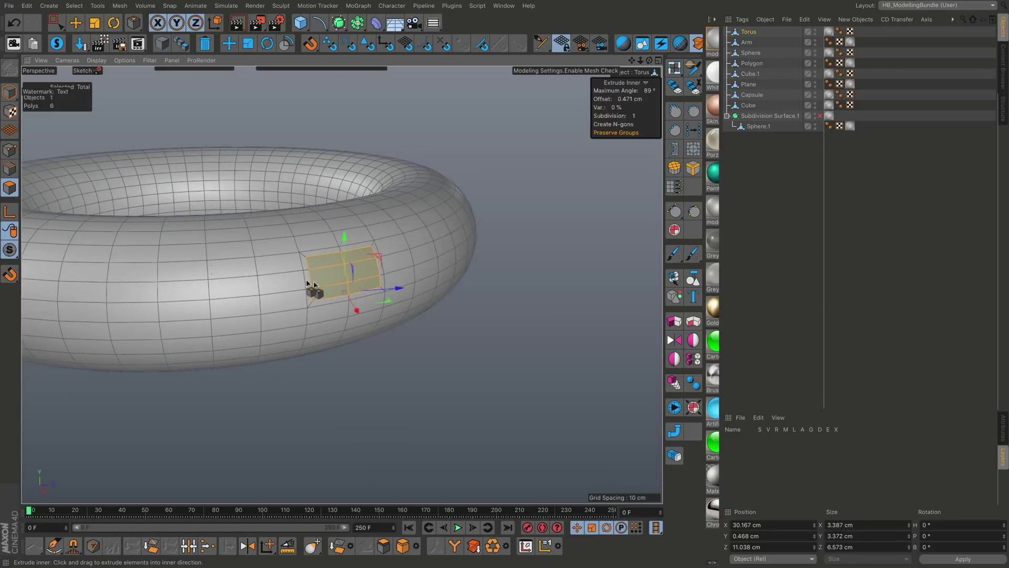
drag(322, 271, 323, 269)
key(ctrl+z)
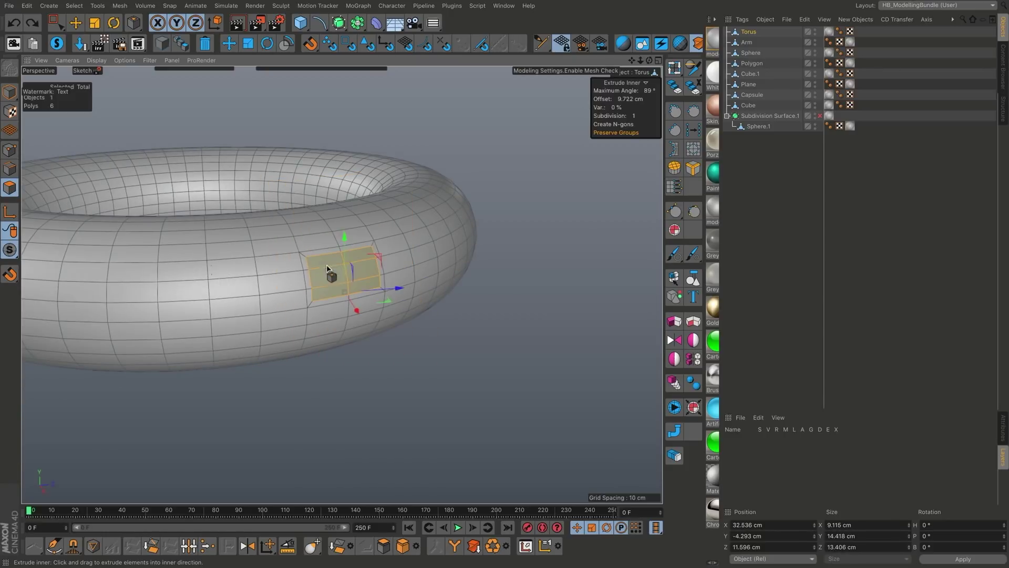
Step: Grow the selection to include the inset's border ring and the adjoining torus polygons around it
click(341, 269)
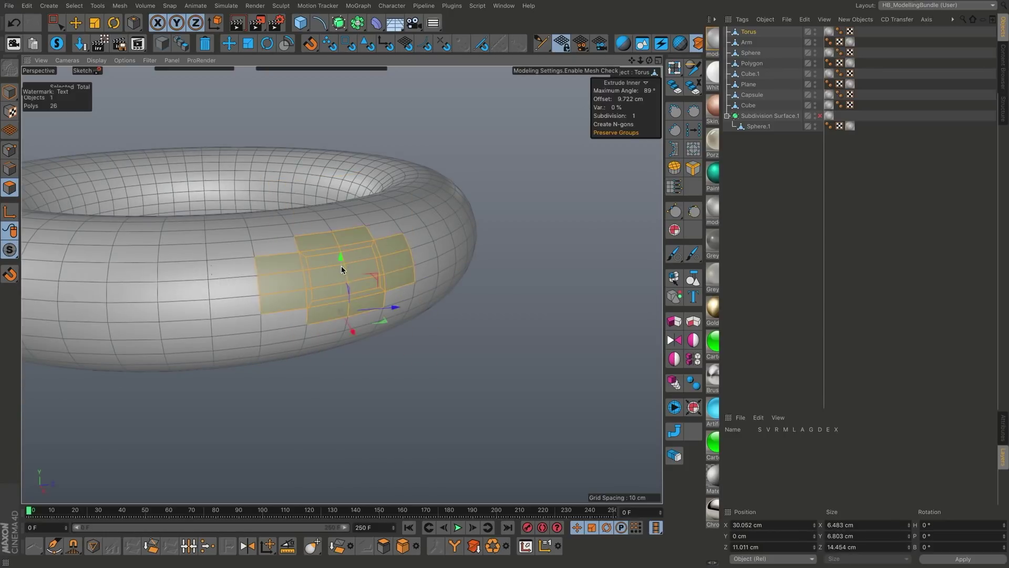
alt+drag(389, 272, 325, 282)
alt+right_drag(326, 283, 355, 264)
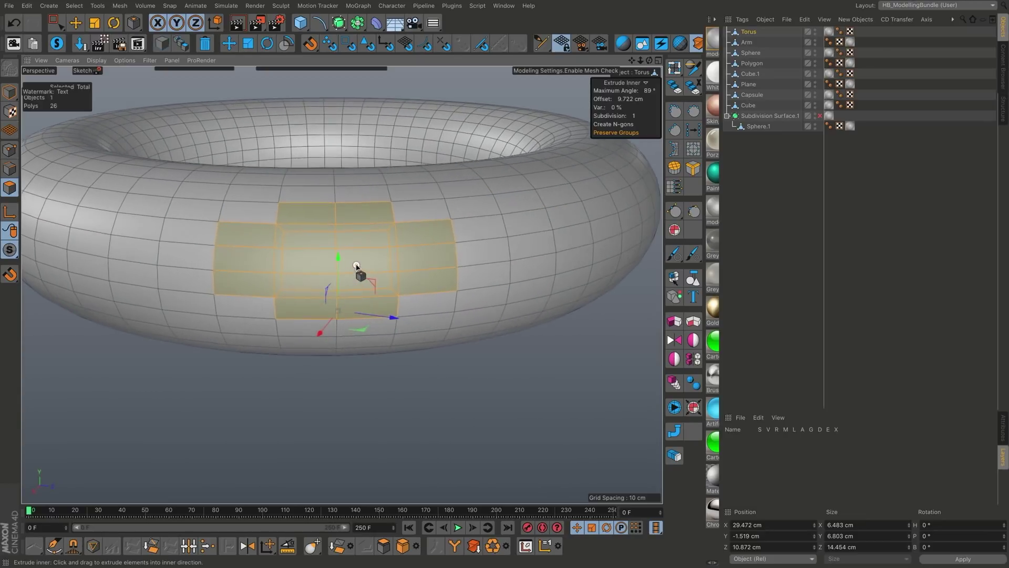
alt+drag(372, 243, 380, 235)
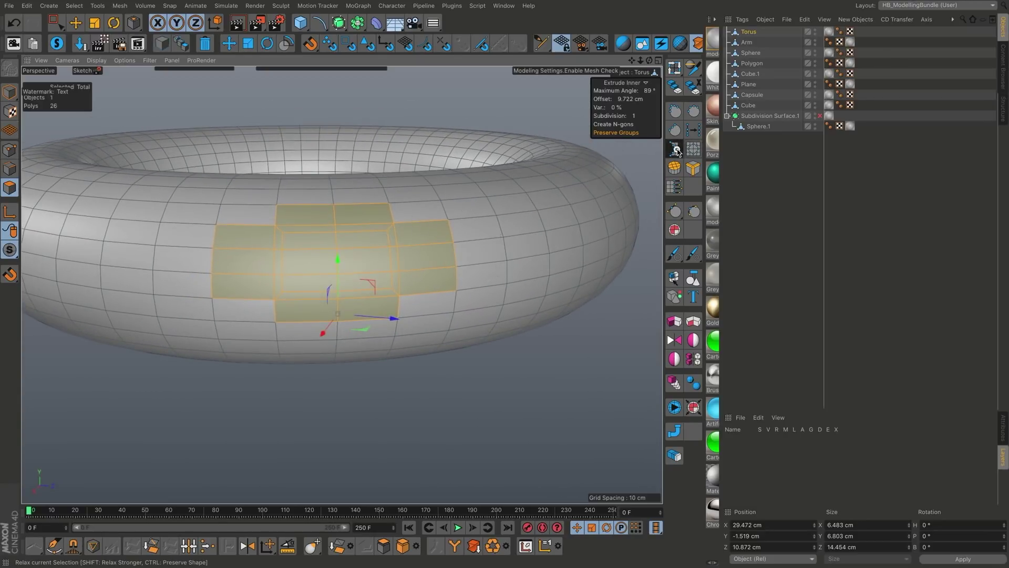
Step: Deselect the torus polygons and make a Loop/Path Cut across the tube beside the relaxed patch, at about 34%
alt+drag(410, 241, 427, 218)
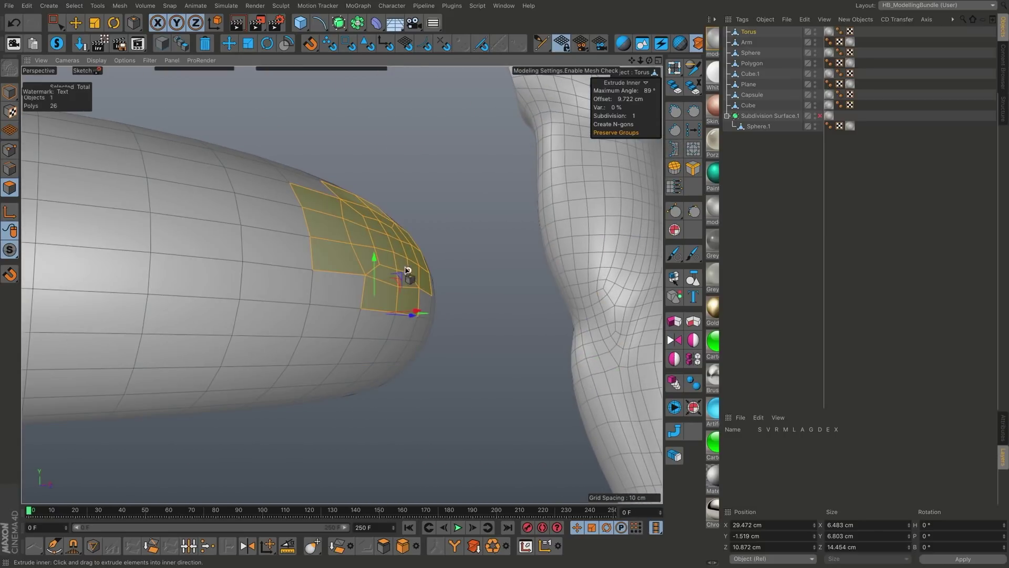
alt+drag(408, 269, 252, 331)
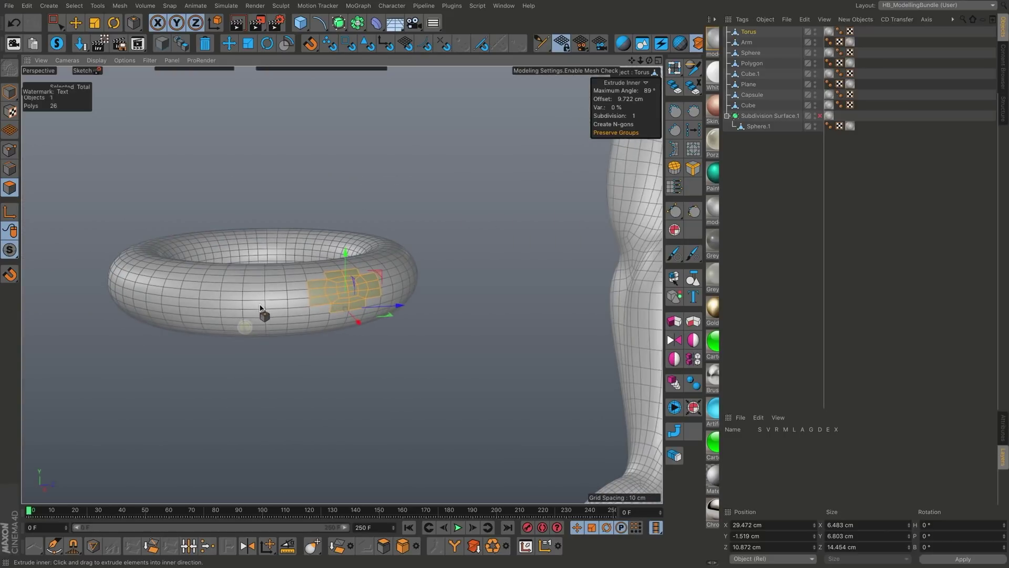
alt+right_drag(260, 308, 278, 301)
key(ctrl+shift+a)
click(275, 314)
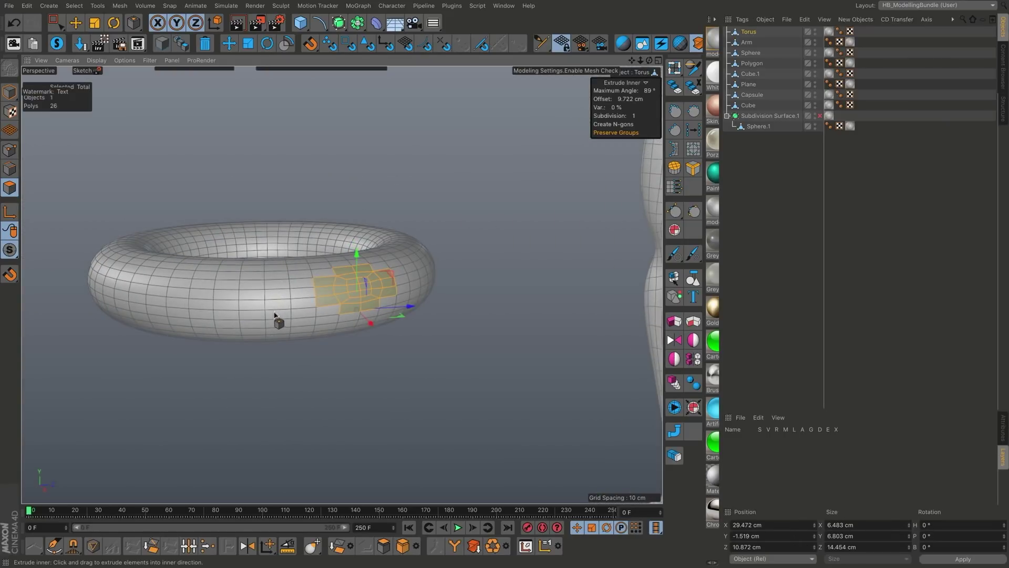
key(k)
key(l)
click(257, 300)
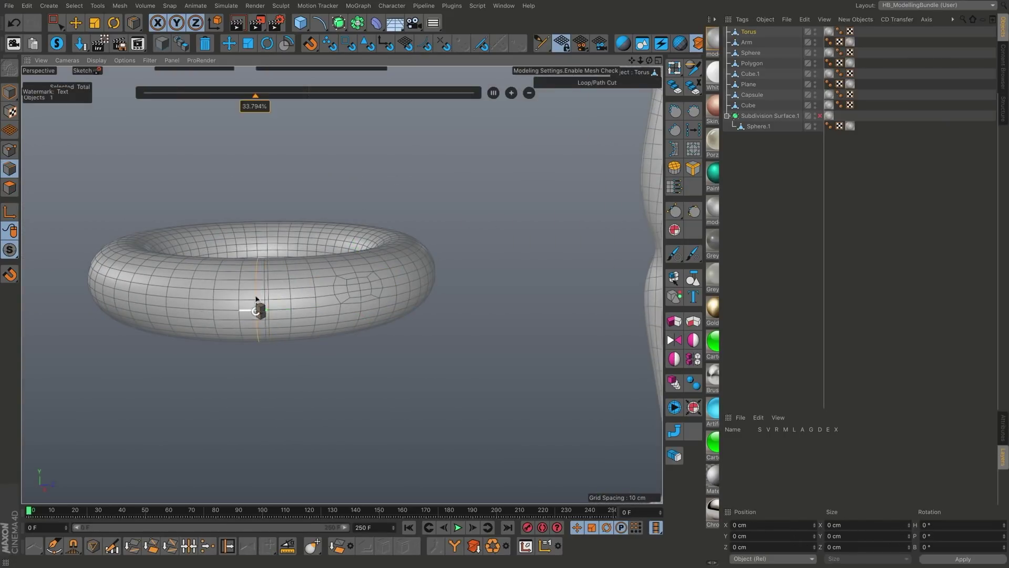
Step: Cut two loops running around the torus's upper outer wall, at about 48% and 44%
alt+right_drag(264, 279, 301, 270)
alt+drag(302, 270, 313, 304)
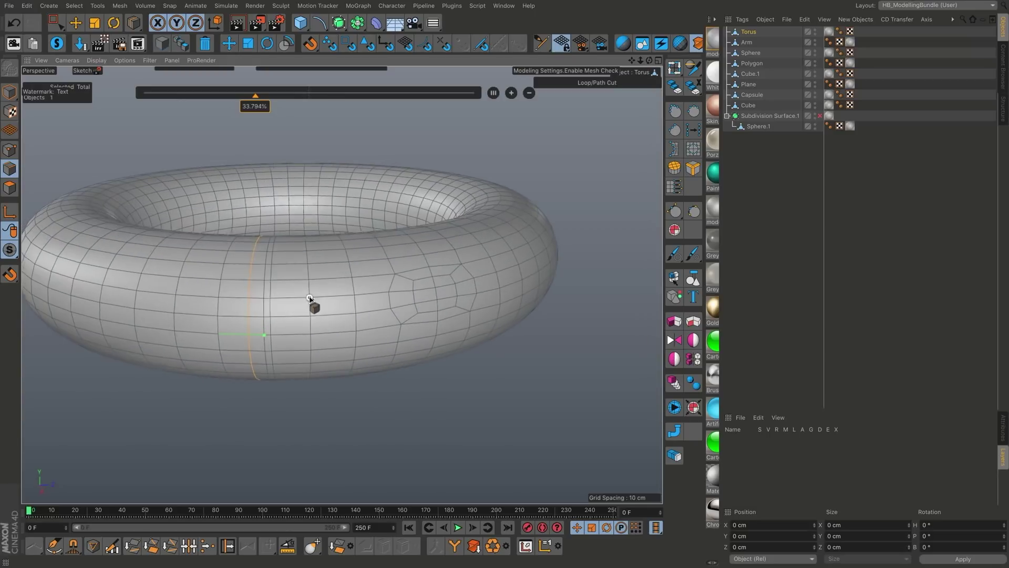
click(350, 269)
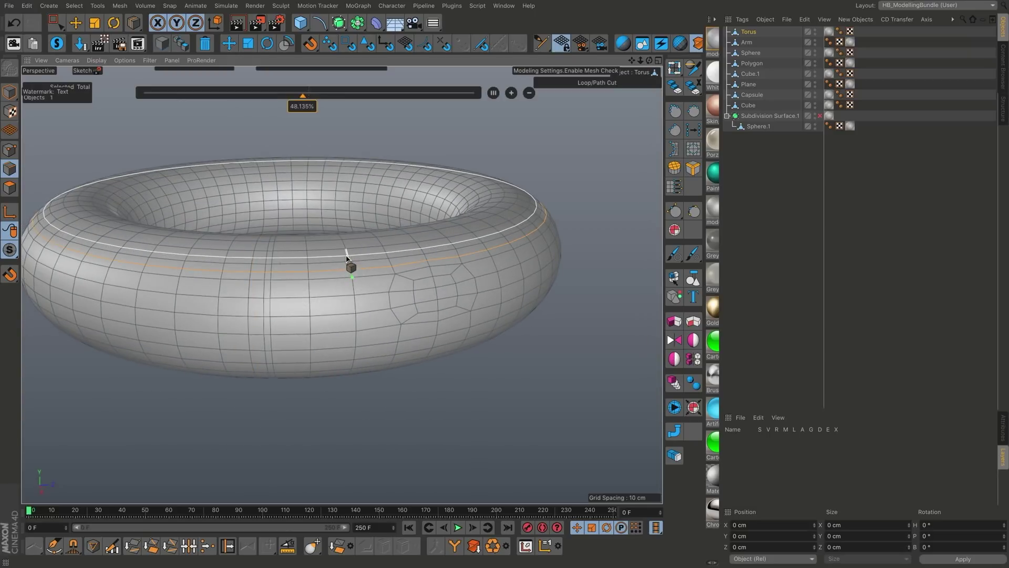
drag(349, 264, 347, 258)
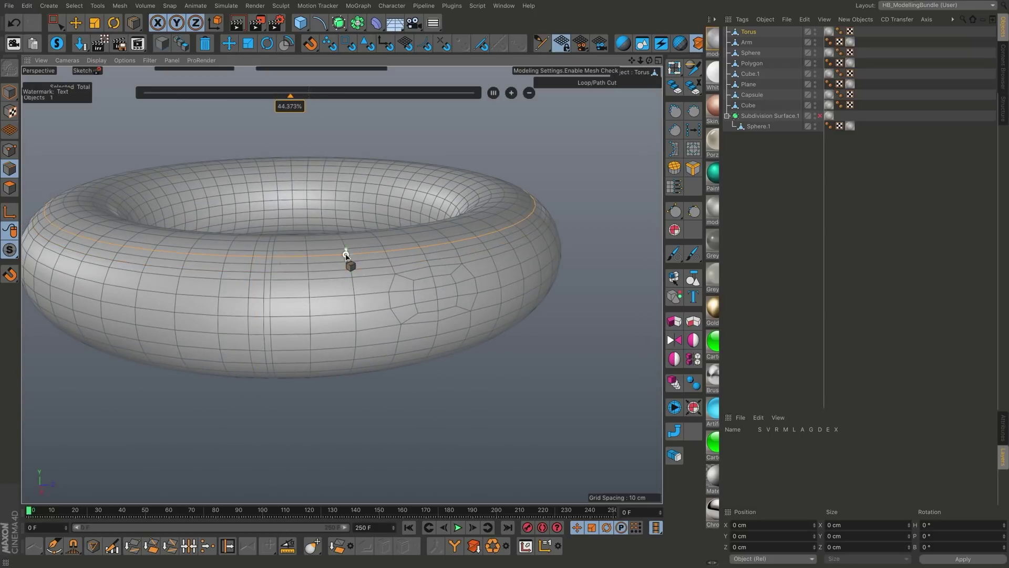
Step: Cut several closely spaced loops across the tube on the patch's other side, including cuts at about 27%, 10% and 29%
click(489, 276)
key(ctrl+shift+z)
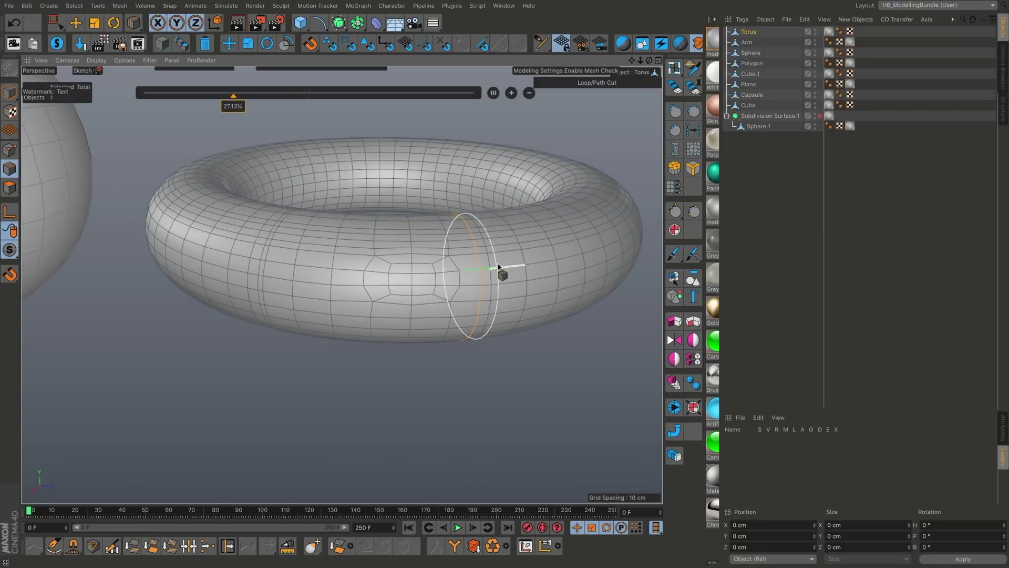
click(499, 269)
click(524, 266)
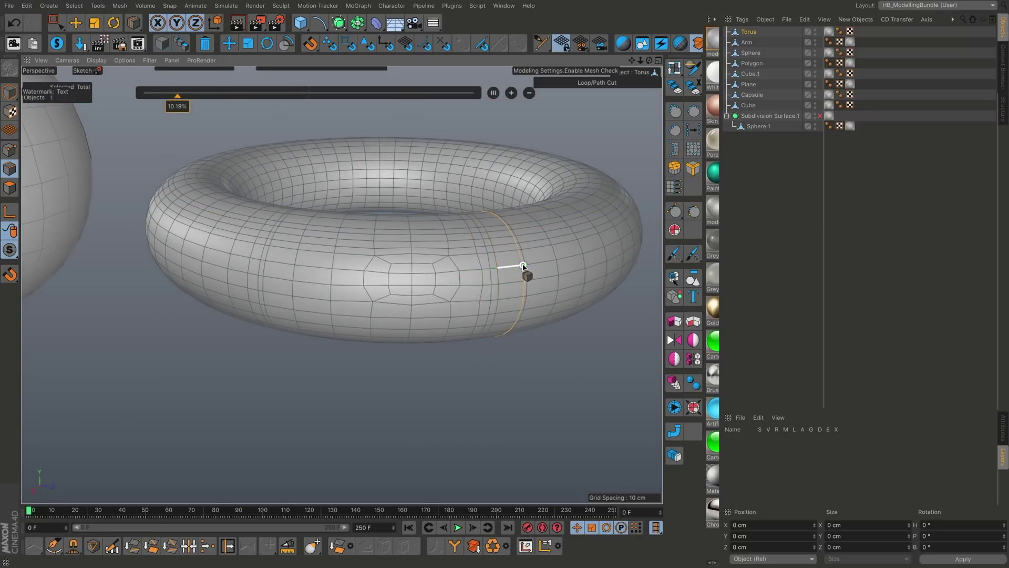
click(539, 265)
key(ctrl+shift+z)
key(ctrl+shift+z)
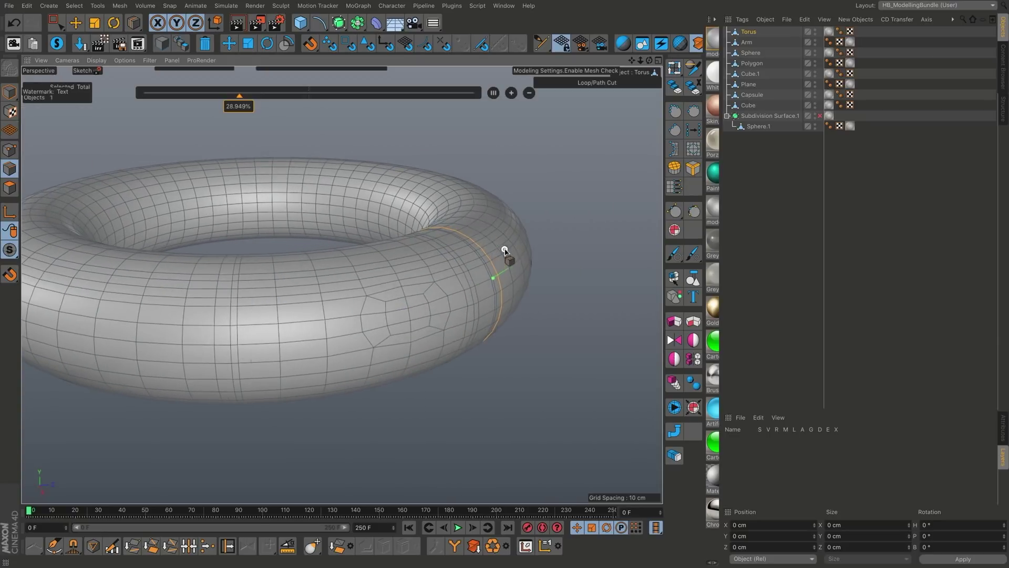
drag(462, 279, 451, 272)
Step: Select all polygons of the torus and relax them repeatedly with HB_Relax to even out the cut loops
key(ctrl+a)
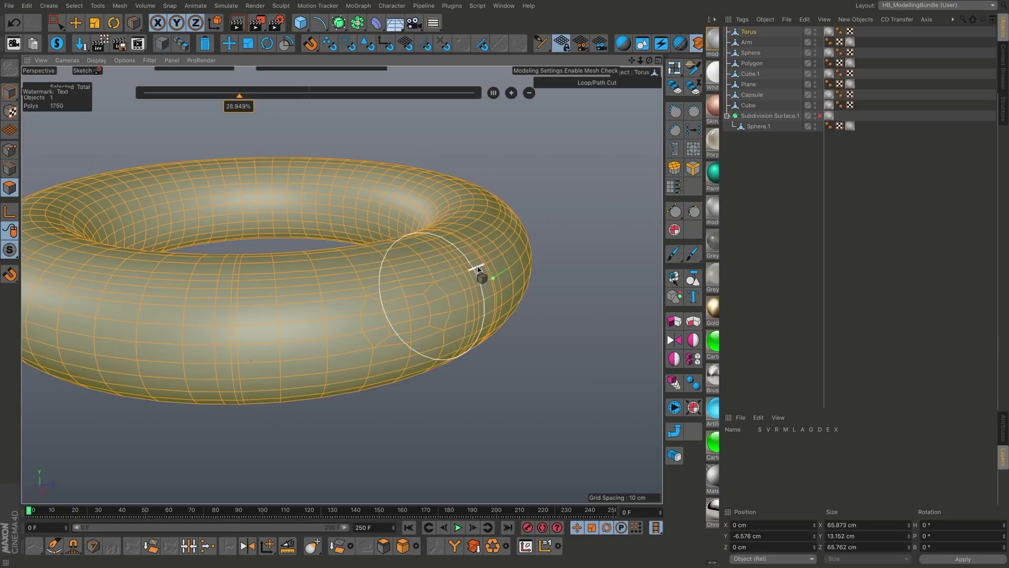
key(ctrl+shift+z)
key(ctrl+shift+z)
key(ctrl+shift+z)
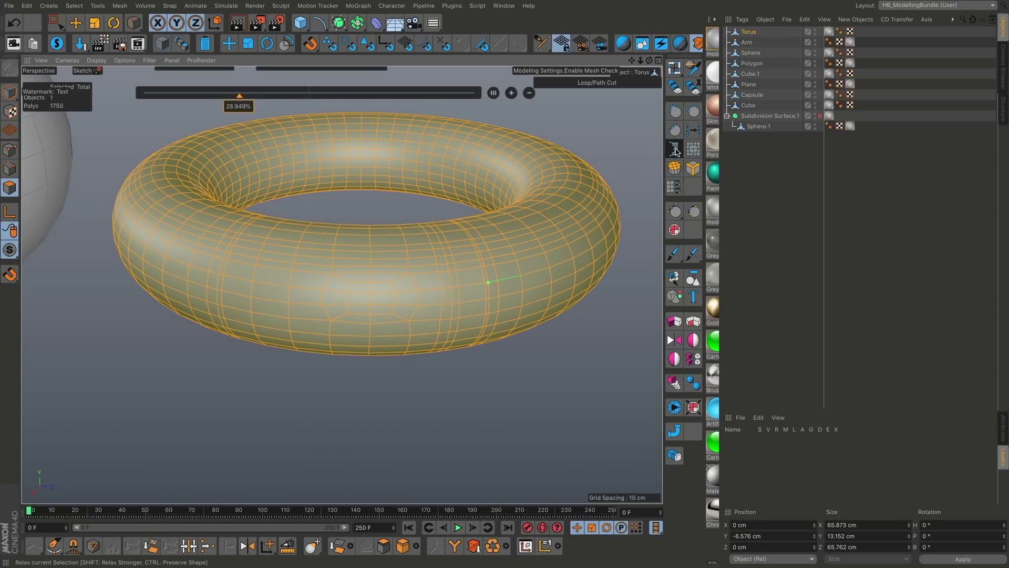
click(676, 151)
click(675, 151)
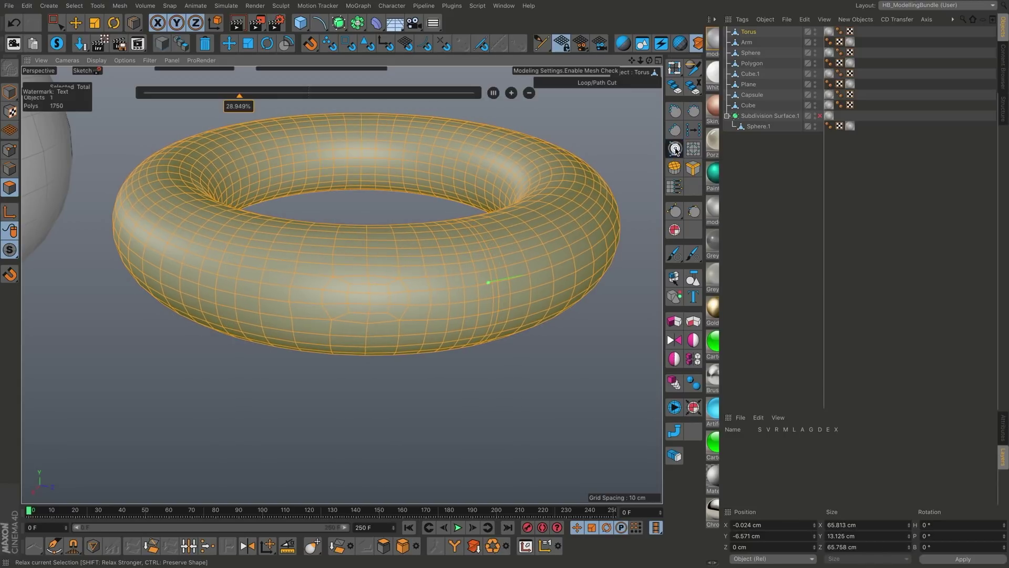
click(676, 151)
click(675, 151)
click(675, 151)
click(676, 151)
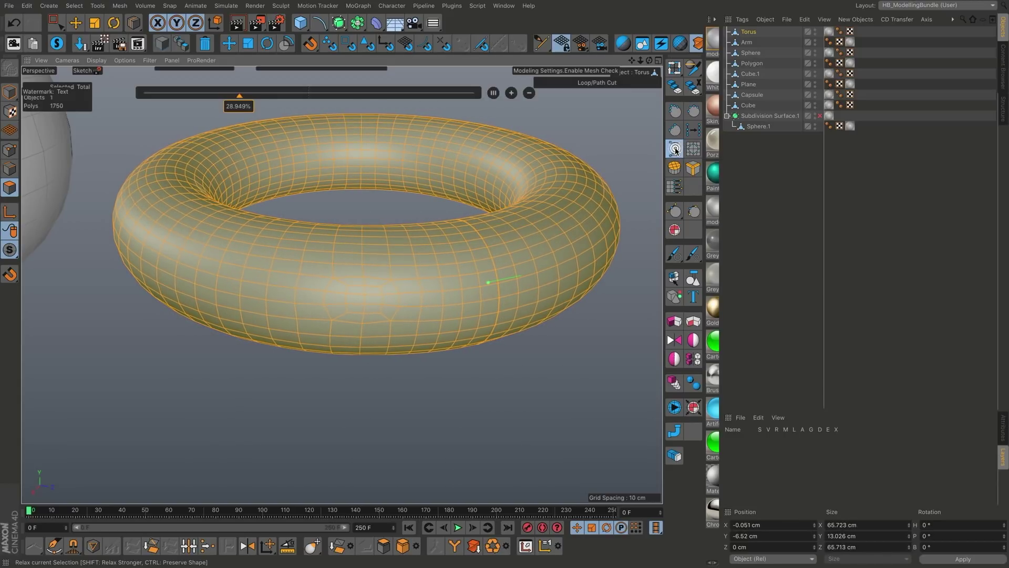
click(676, 151)
click(675, 151)
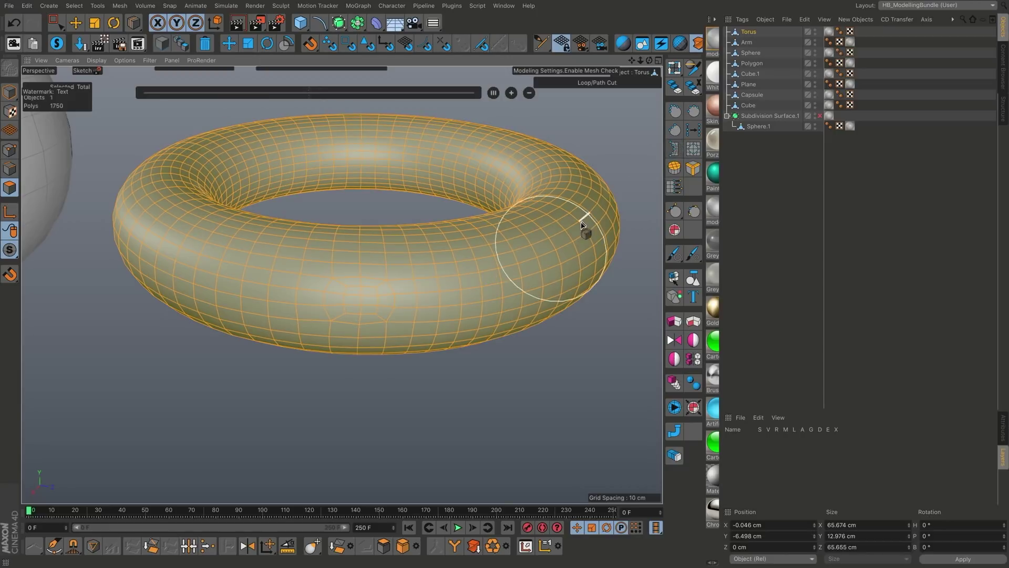
Step: Select the Arm object and bring the frame-shaped polygon selection on its forearm into close view
scroll(582, 221, down, 3)
alt+middle_drag(523, 253, 350, 334)
alt+drag(350, 334, 386, 244)
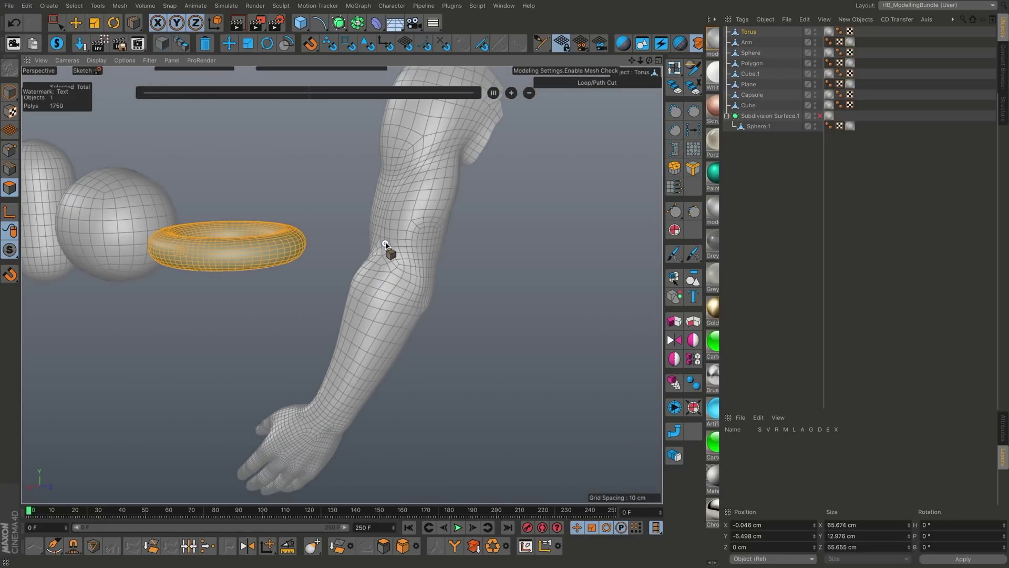
click(401, 294)
alt+drag(401, 300, 466, 248)
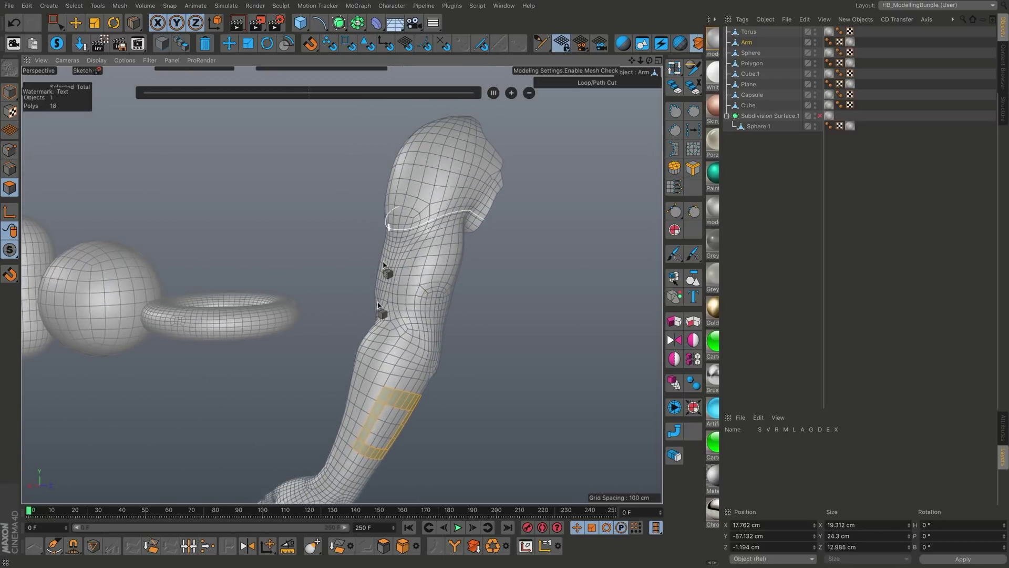
alt+drag(394, 405, 436, 282)
scroll(437, 281, up, 5)
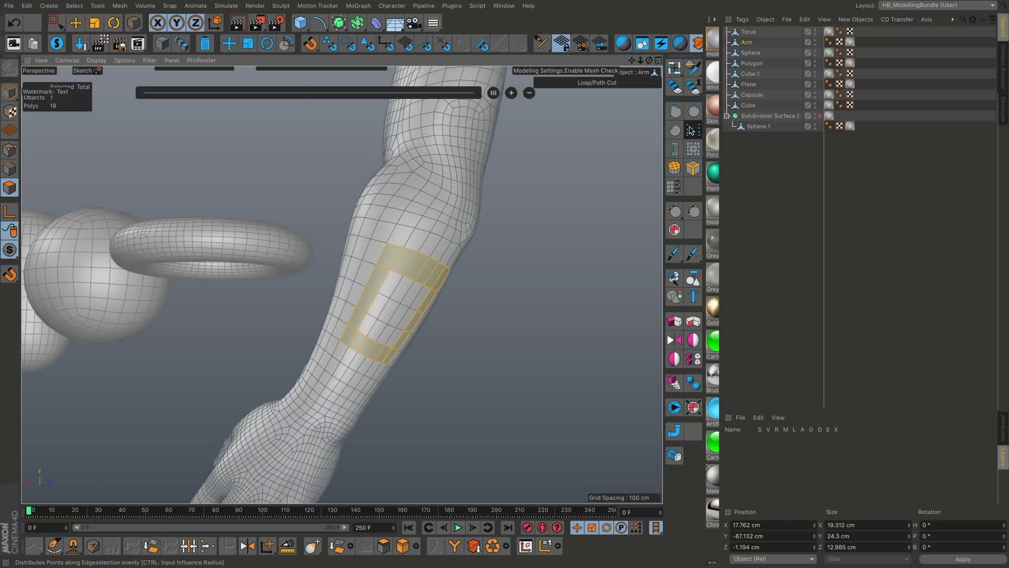
Step: Cut loop paths through the selected polygon frame on the forearm with HB_KnifePath, including cuts at about 76% and 50%
click(695, 88)
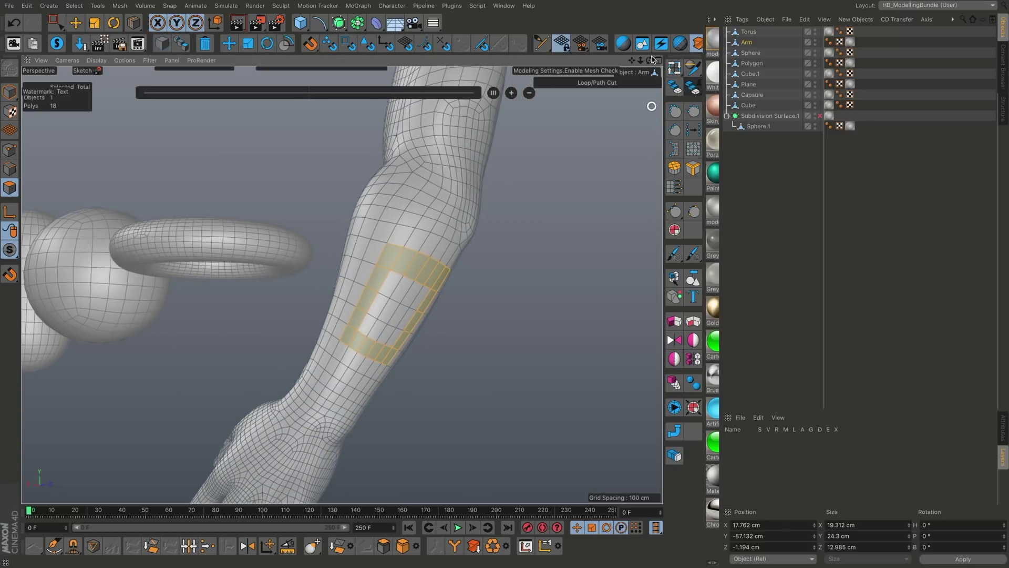
click(694, 67)
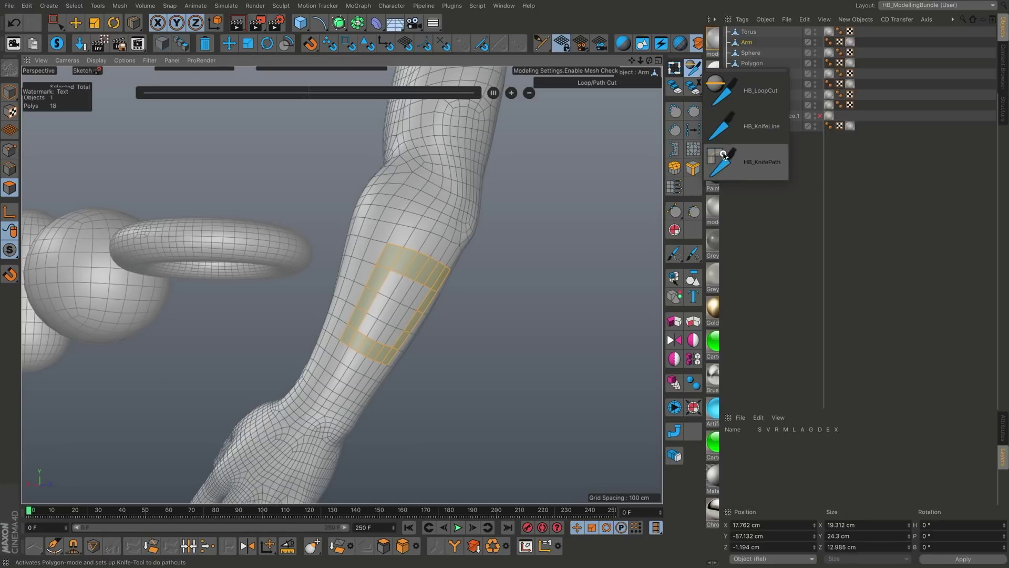
click(736, 158)
click(418, 262)
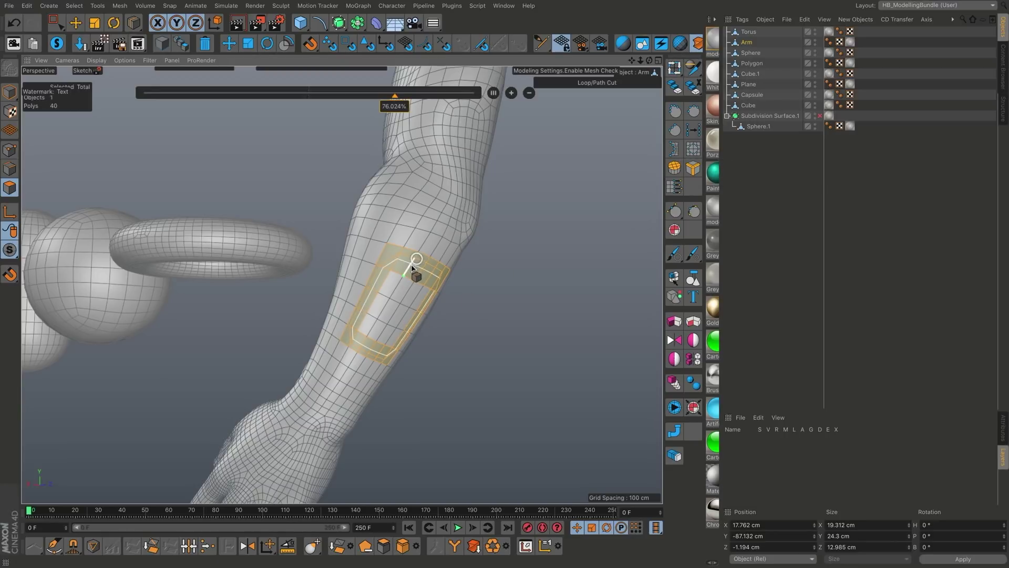
click(411, 270)
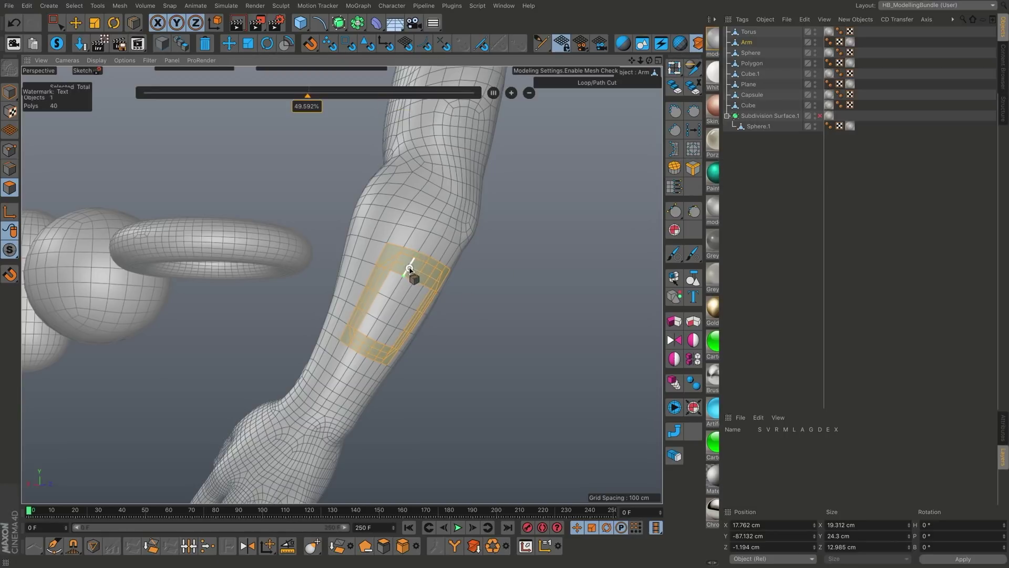
Step: Grow the selection across the forearm around the cut frame and relax it with HB_Relax
click(392, 307)
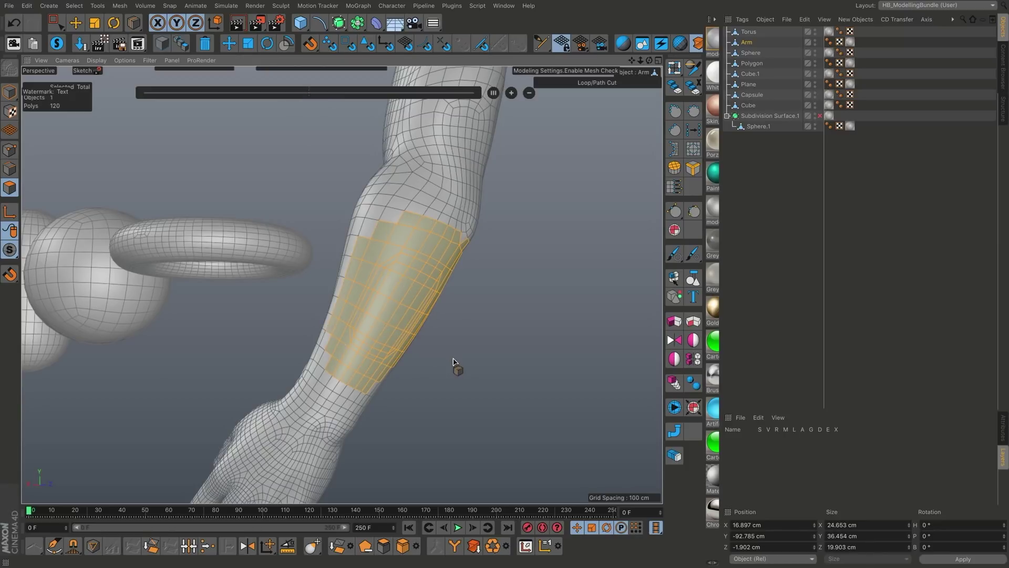
key(e)
alt+drag(405, 302, 428, 277)
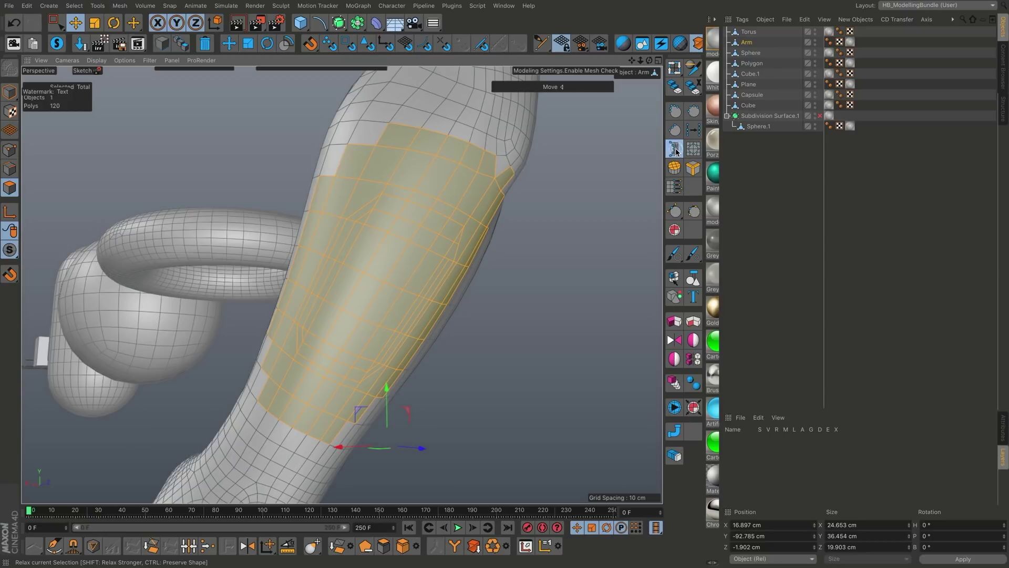
click(675, 149)
click(676, 149)
alt+drag(532, 218, 425, 272)
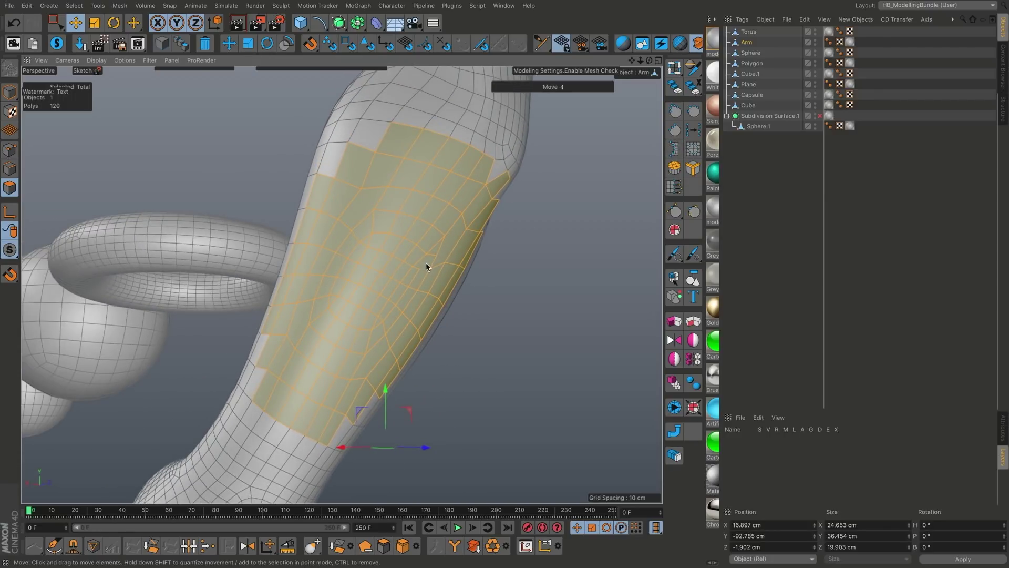
Step: Undo the forearm relax, the grown selection and the path cuts, back to the uncut polygon frame
key(ctrl+z)
key(ctrl+z)
key(ctrl+z)
key(ctrl+z)
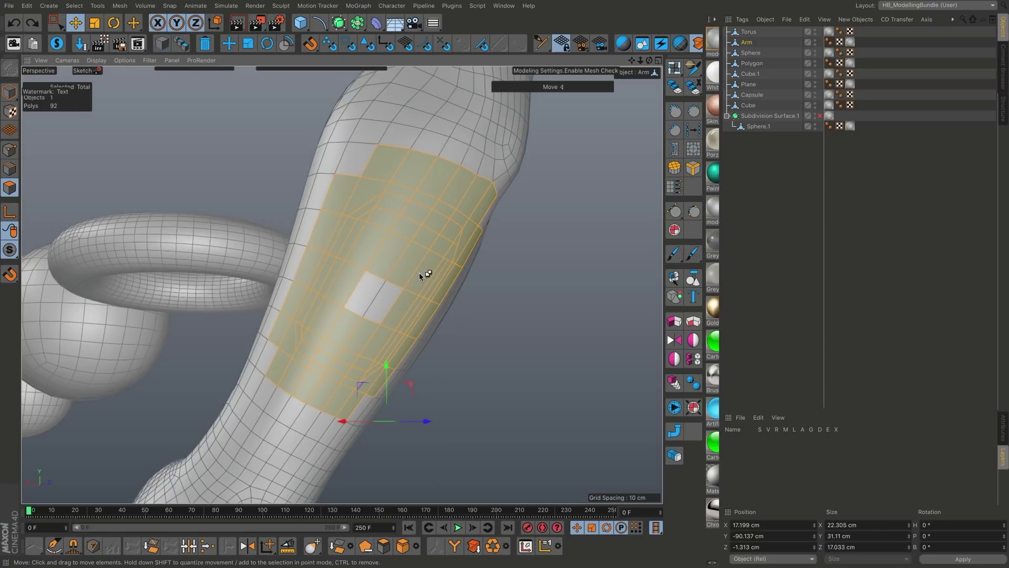
key(ctrl+z)
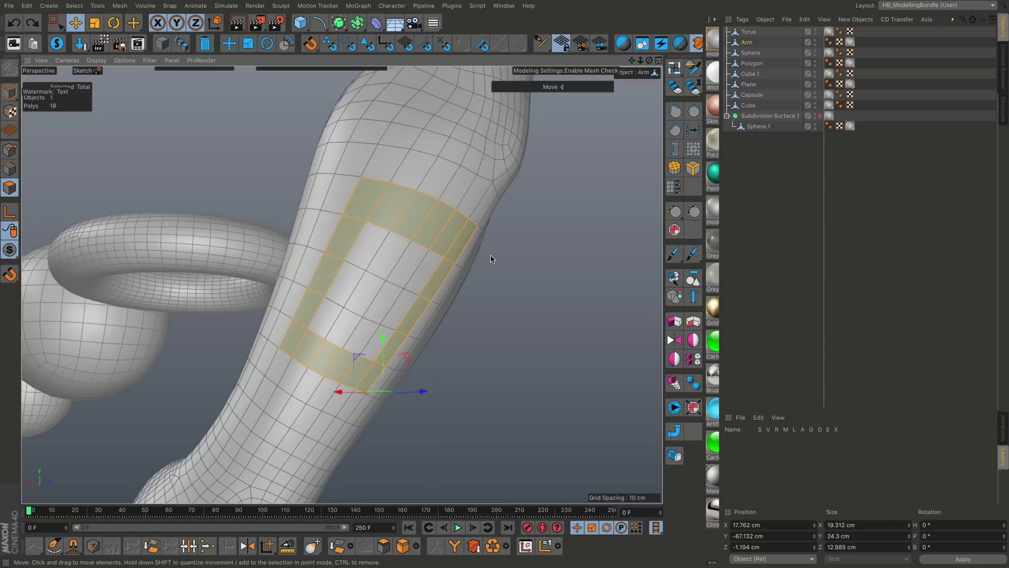
Step: Cut paths through the selected forearm frame again with HB_KnifePath, at about 65% and 60%
drag(693, 67, 730, 161)
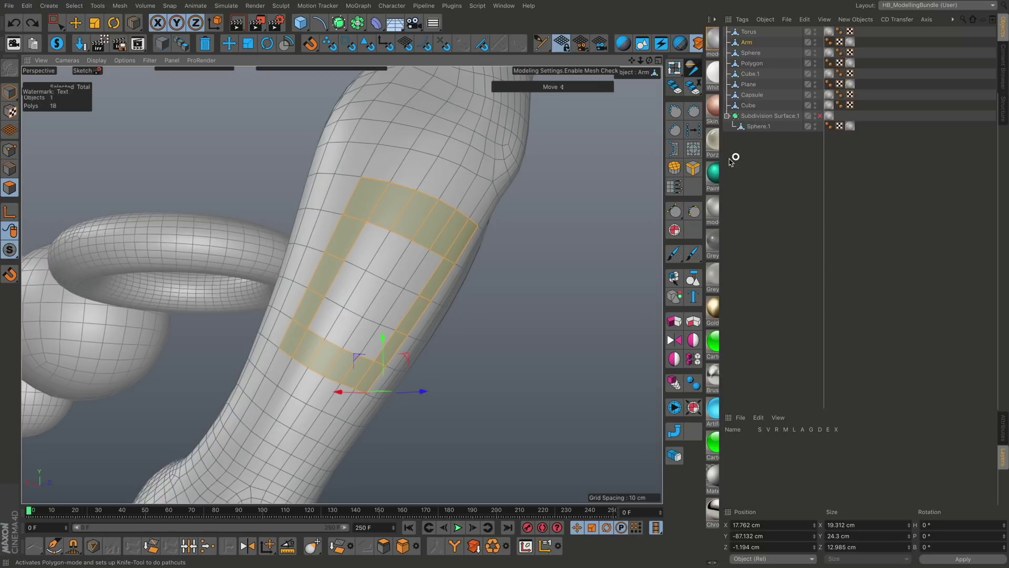
click(458, 243)
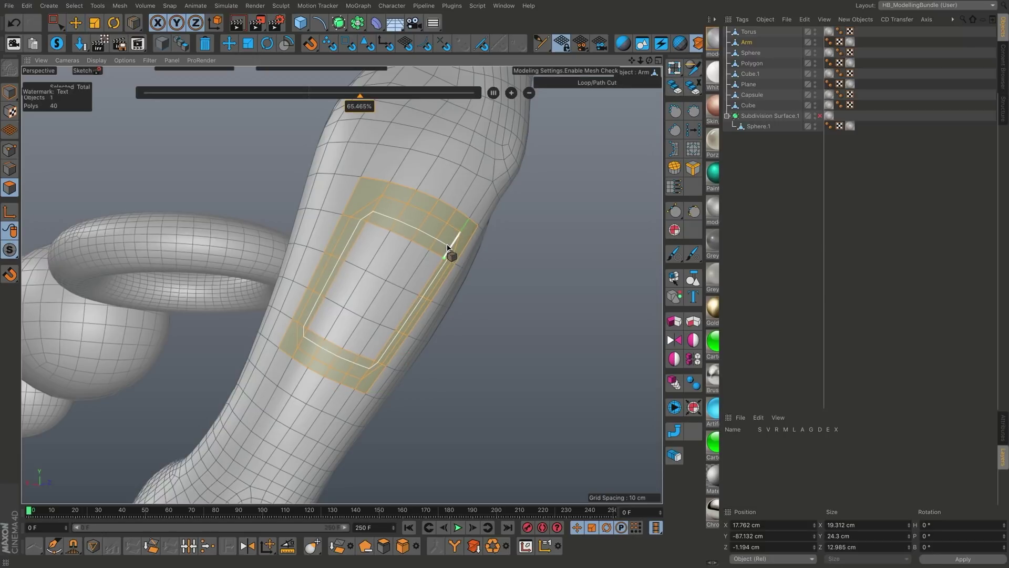
click(450, 251)
scroll(450, 281, up, 10)
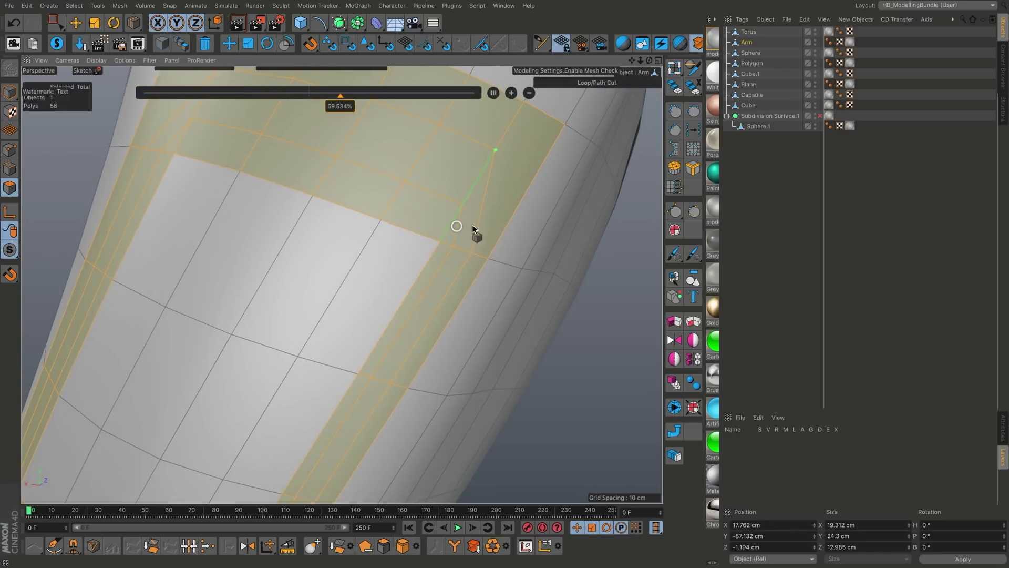
Step: Grow the polygon selection across the forearm around the new path cuts and relax it with HB_Relax
key(Return)
alt+drag(486, 220, 520, 199)
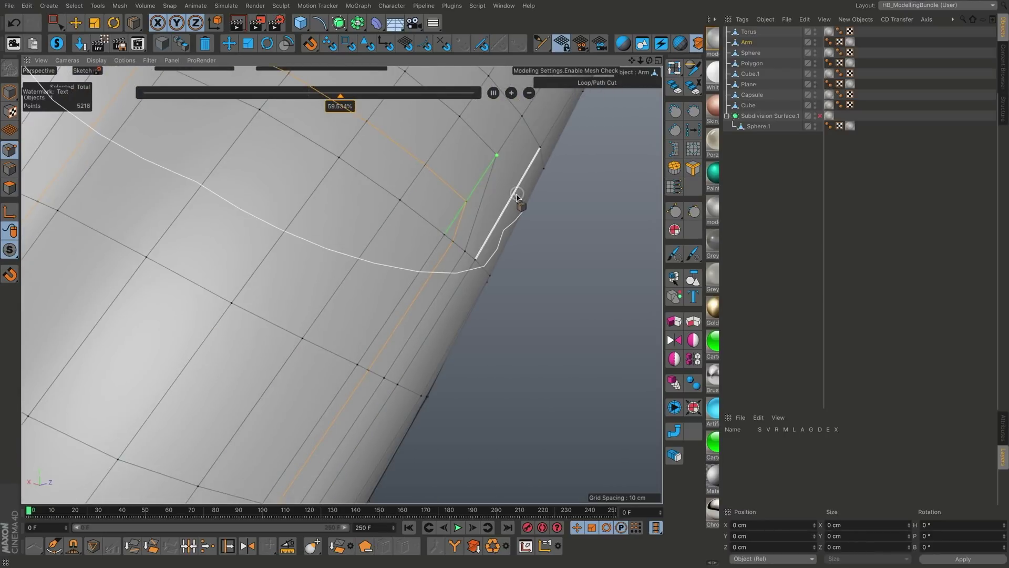
key(ctrl+a)
scroll(480, 217, down, 10)
key(Return)
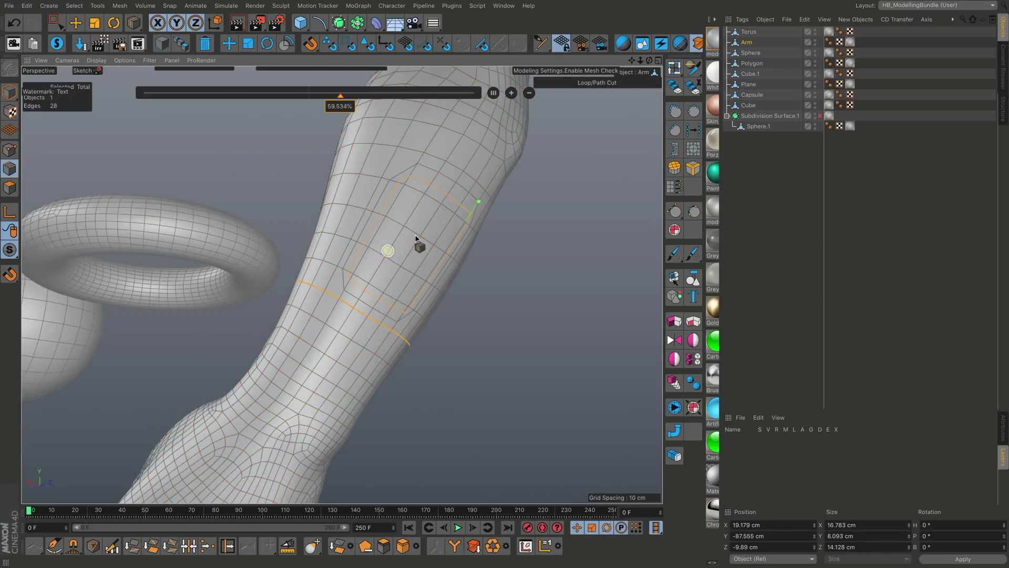
key(Return)
key(u)
key(g)
key(u)
key(g)
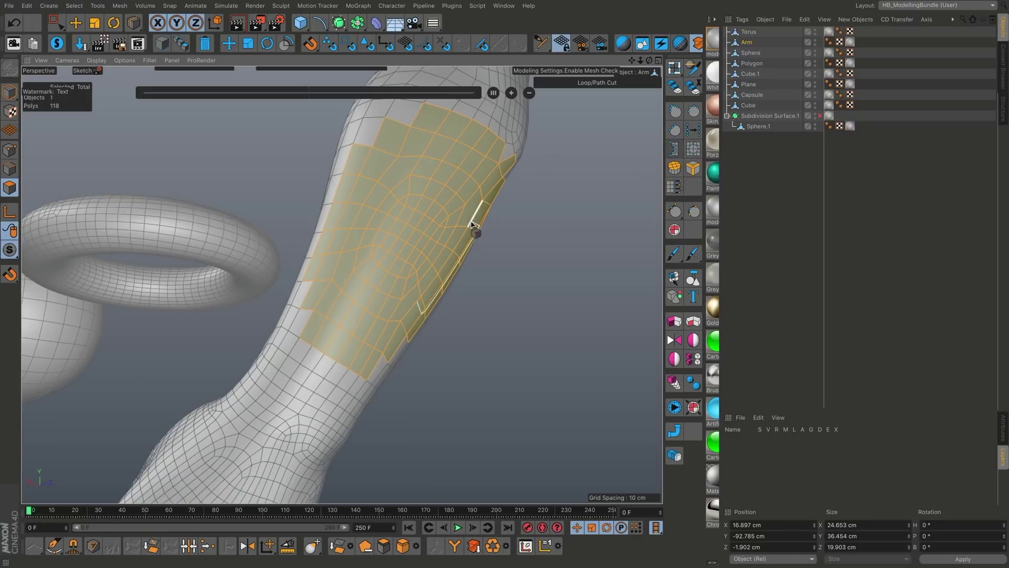
Step: Use Fill Selection to select all arm polygons above the selected edge loop on the lower forearm
mouse_move(475, 219)
alt+mouse_down()
mouse_move(450, 209)
mouse_move(403, 244)
mouse_move(467, 273)
mouse_move(462, 264)
mouse_move(401, 254)
mouse_move(421, 225)
mouse_move(428, 235)
mouse_move(350, 244)
mouse_move(527, 258)
mouse_move(410, 266)
mouse_move(489, 259)
mouse_move(443, 261)
mouse_move(435, 226)
mouse_move(418, 318)
alt+mouse_up()
key(Return)
key(Return)
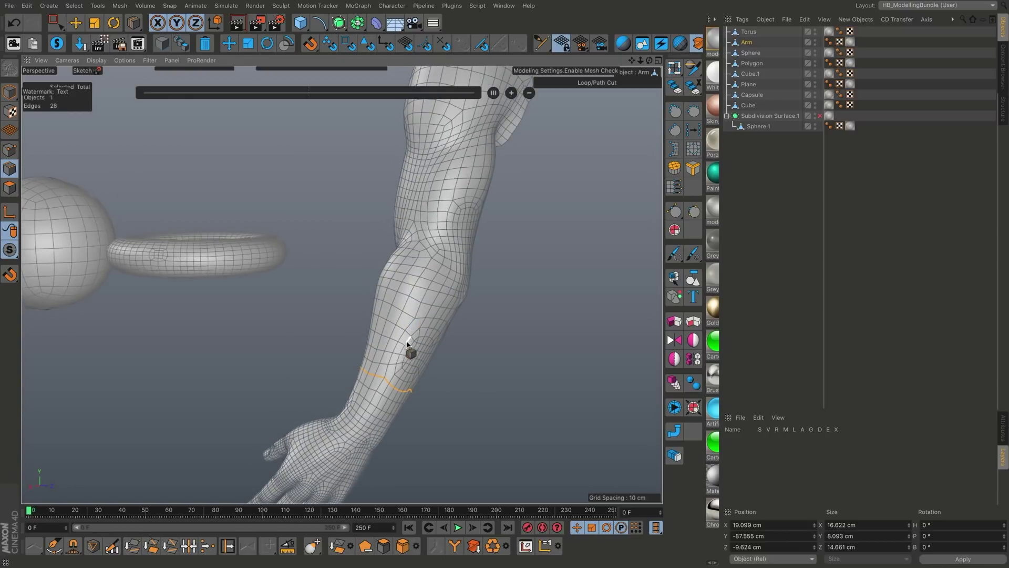
key(u)
key(f)
click(420, 286)
alt+drag(463, 175, 428, 219)
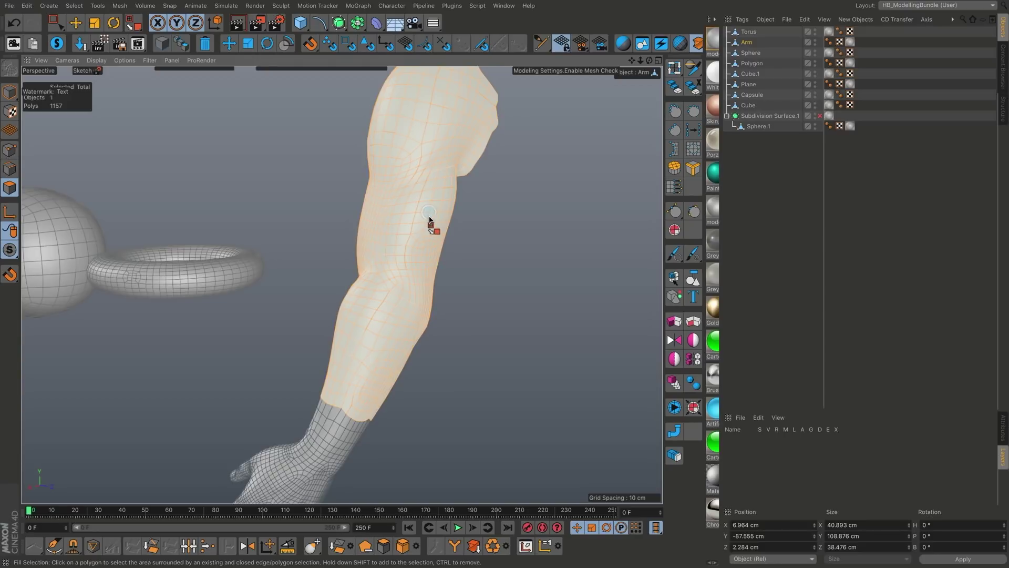
Step: Try HB_Relax on the filled arm selection above the wrist, and undo it for comparison
key(e)
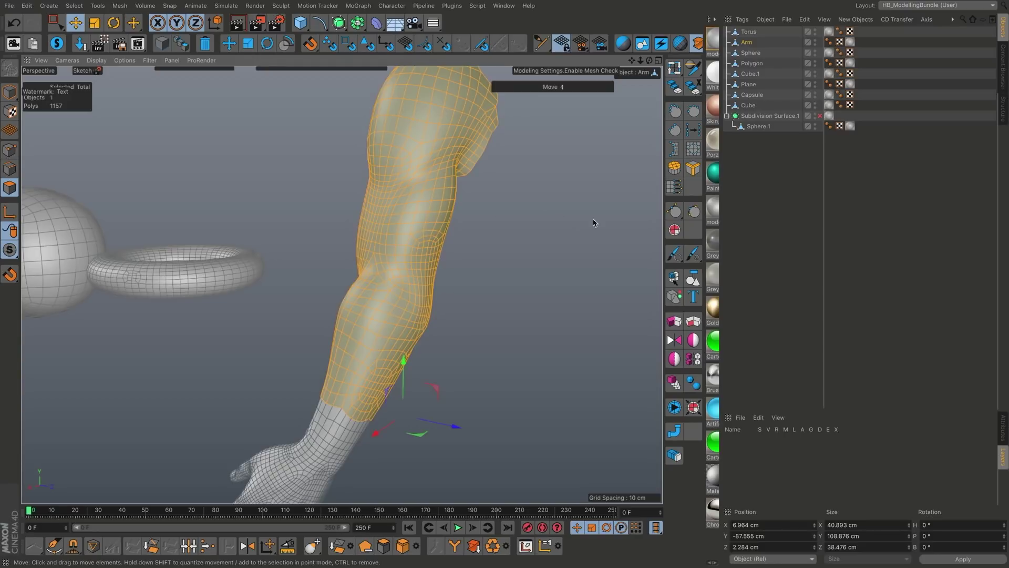
click(675, 149)
alt+drag(409, 257, 389, 253)
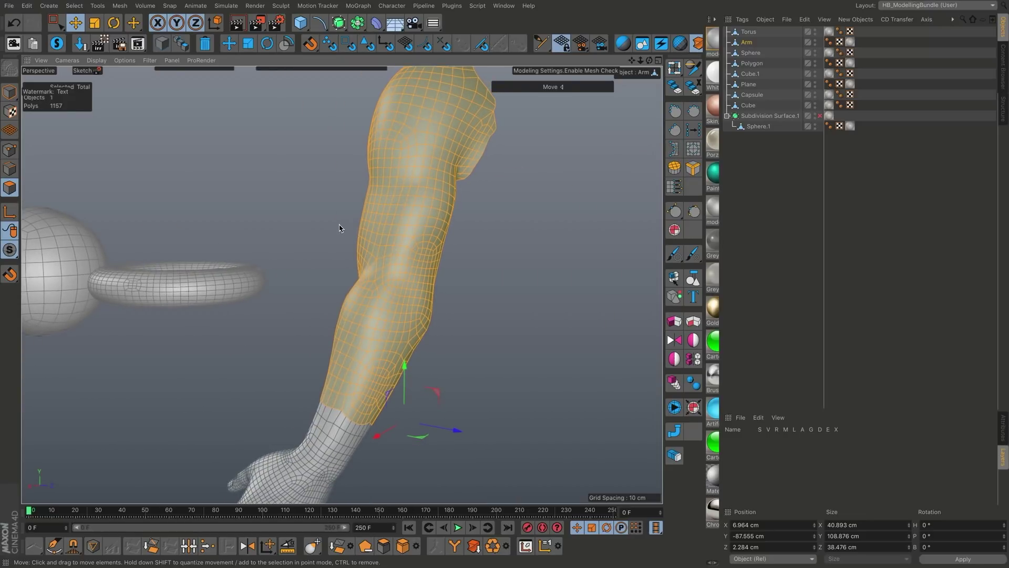
click(11, 23)
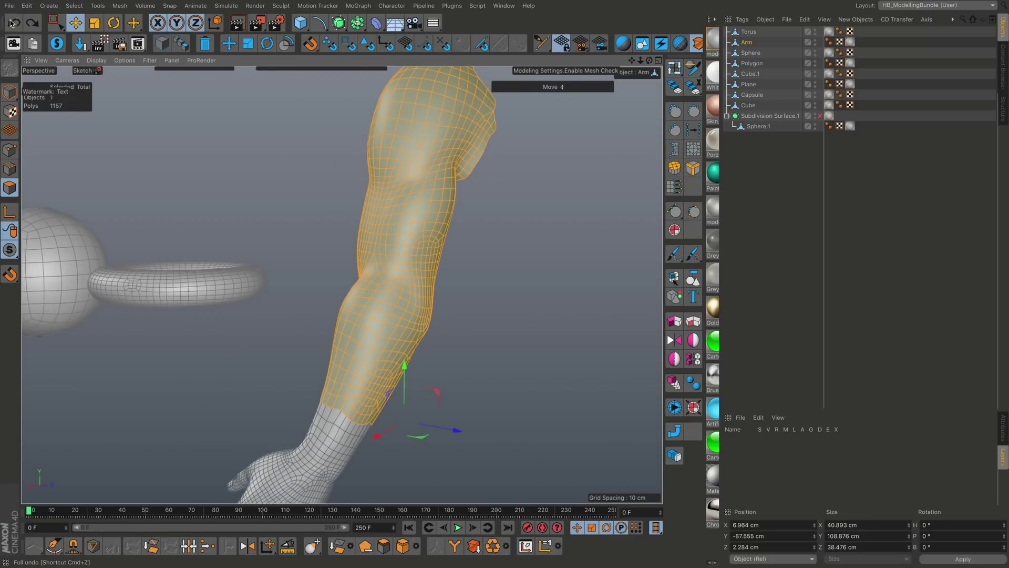
Step: Relax all selected arm polygons above the wrist again with HB_Relax
click(675, 150)
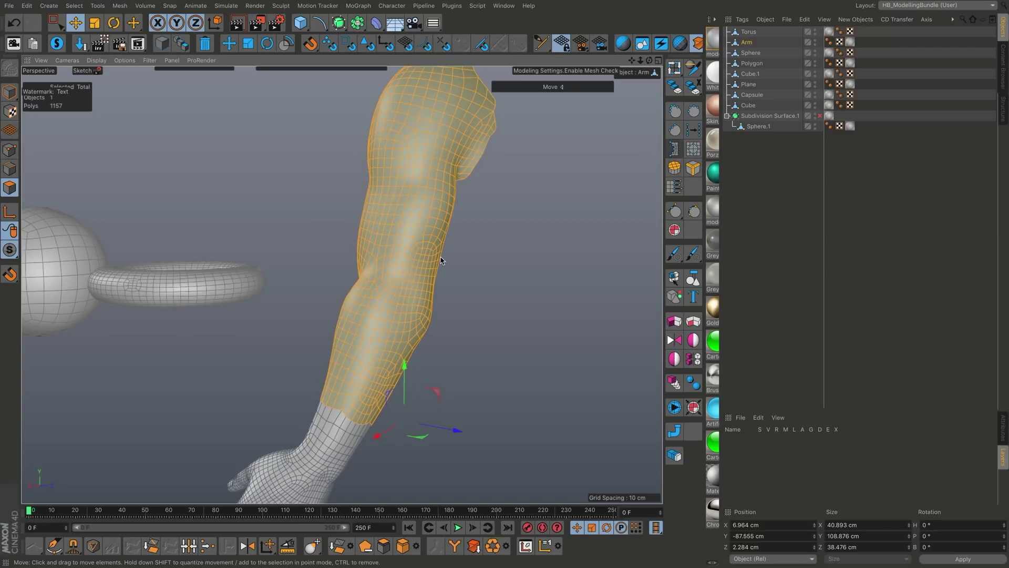
mouse_move(417, 262)
alt+mouse_down()
mouse_move(299, 253)
mouse_move(370, 273)
mouse_move(435, 263)
alt+mouse_up()
alt+right_drag(435, 262, 375, 272)
alt+middle_drag(376, 273, 523, 298)
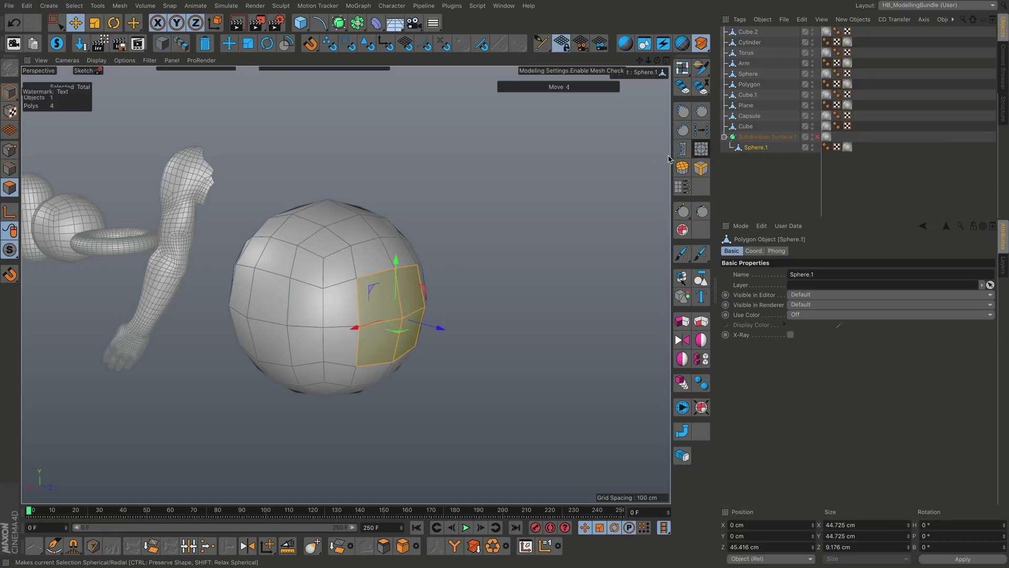
Step: Turn the four selected polygons on Sphere.1 into a round patch with the spherical/radial selection script
mouse_move(347, 226)
alt+mouse_down()
mouse_move(347, 168)
mouse_move(346, 225)
alt+mouse_up()
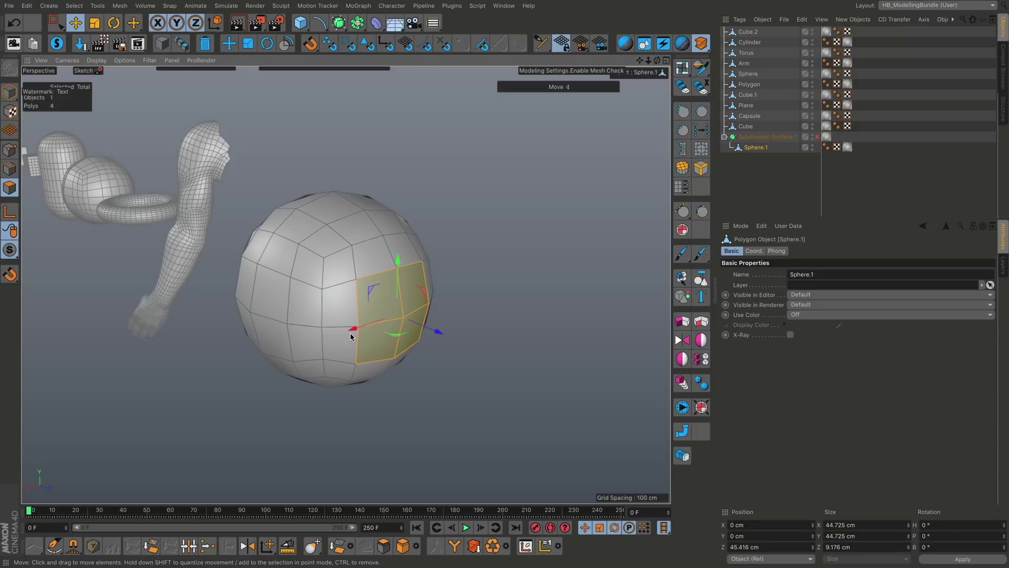
alt+drag(351, 337, 383, 286)
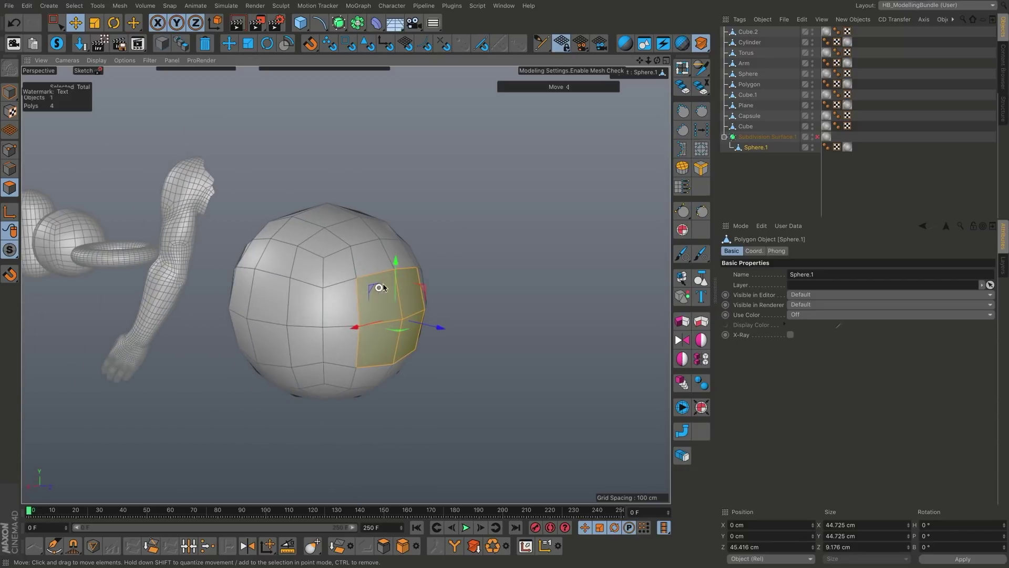
click(704, 151)
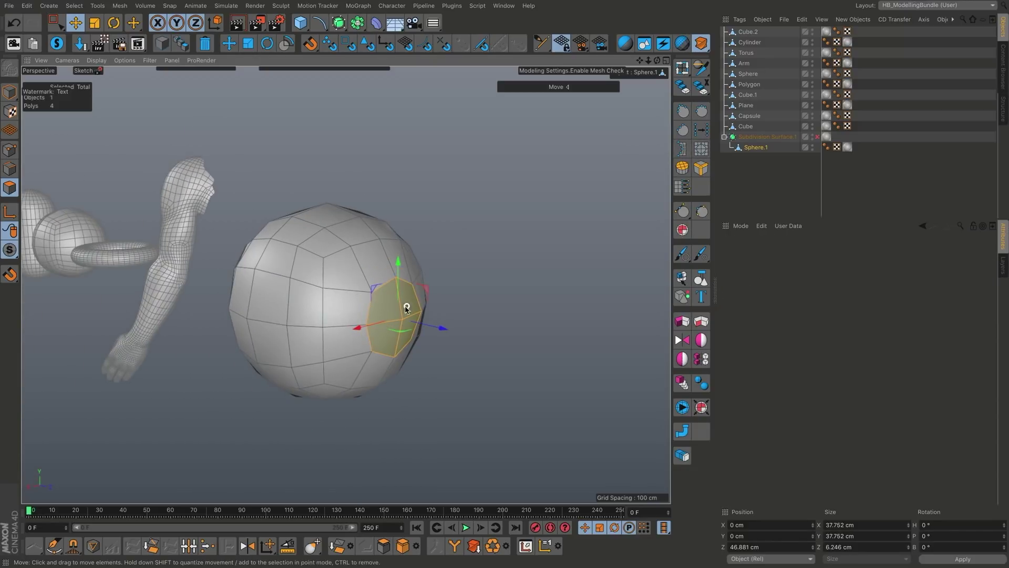
alt+drag(406, 307, 421, 271)
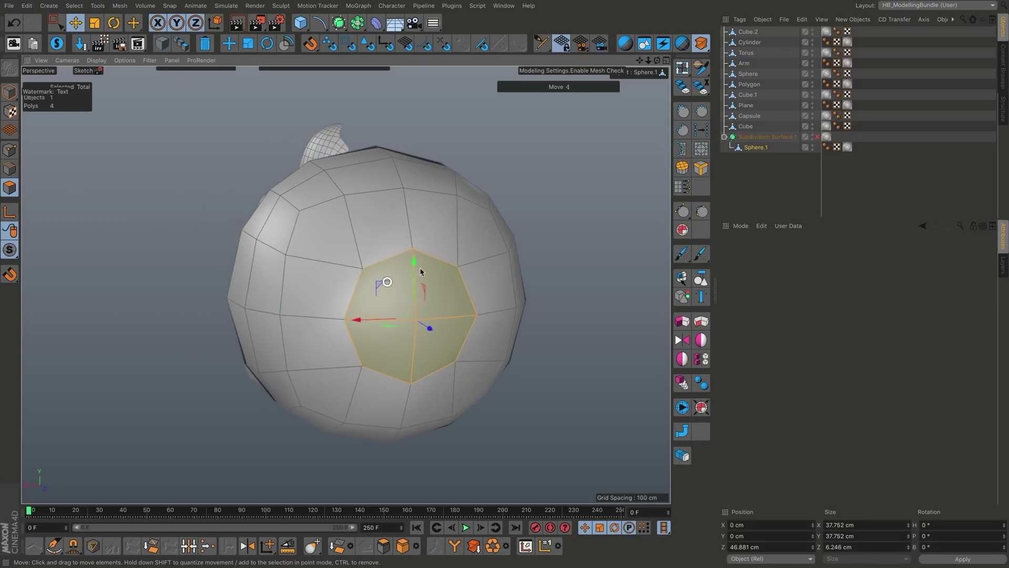
alt+drag(465, 296, 505, 314)
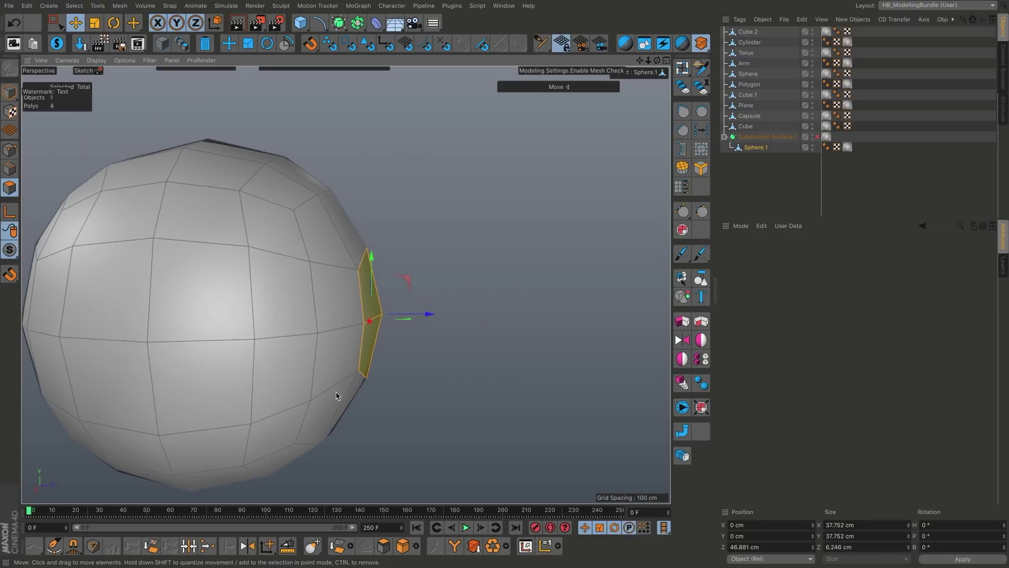
Step: Pick the Cylinder and make its four selected side polygons round with the spherical/radial selection script
alt+right_drag(339, 289, 253, 309)
alt+middle_drag(428, 334, 230, 321)
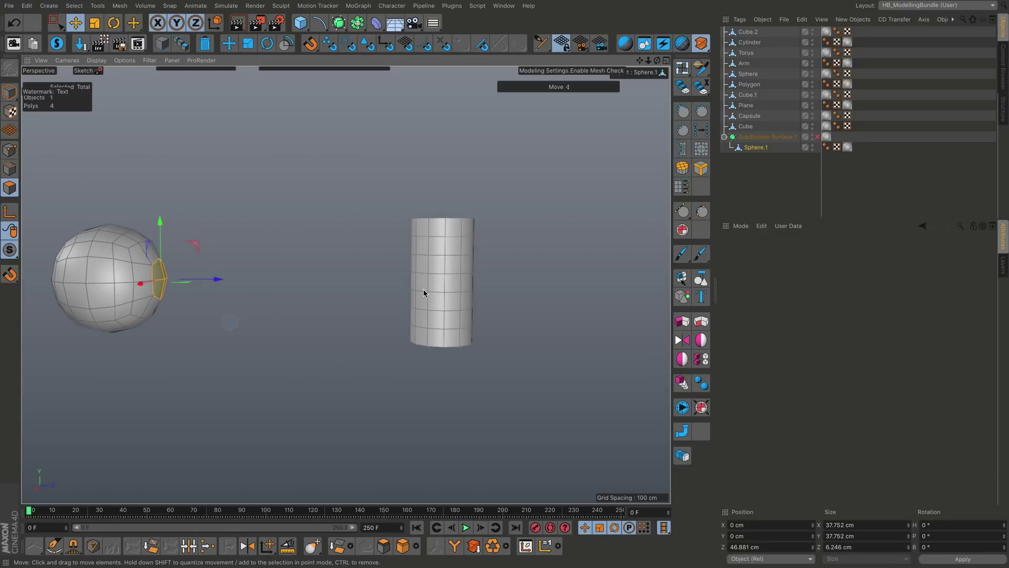
click(424, 293)
alt+drag(424, 293, 379, 315)
alt+right_drag(379, 315, 534, 270)
alt+middle_drag(534, 270, 428, 332)
alt+right_drag(428, 331, 473, 305)
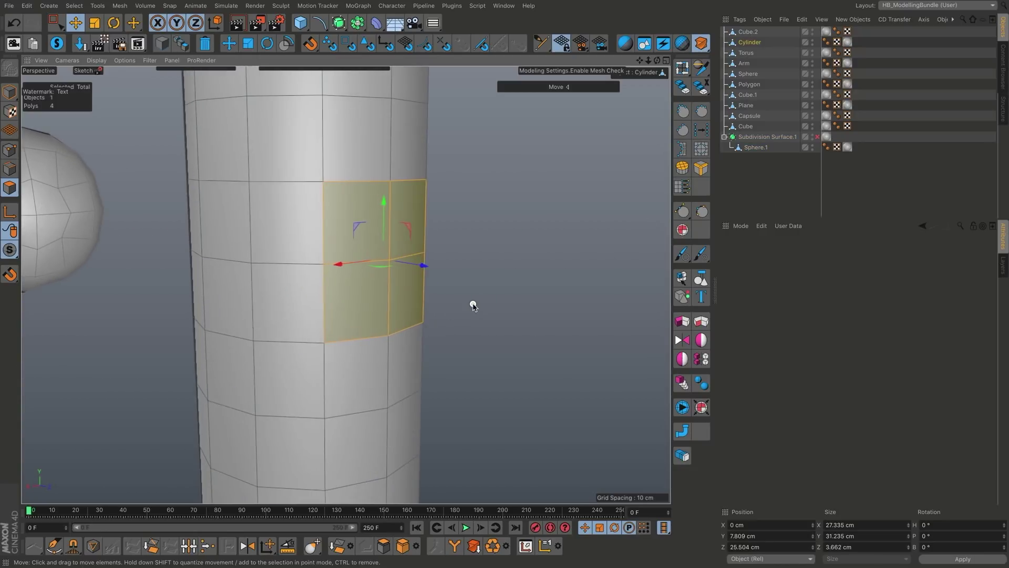
alt+drag(473, 305, 413, 320)
click(699, 149)
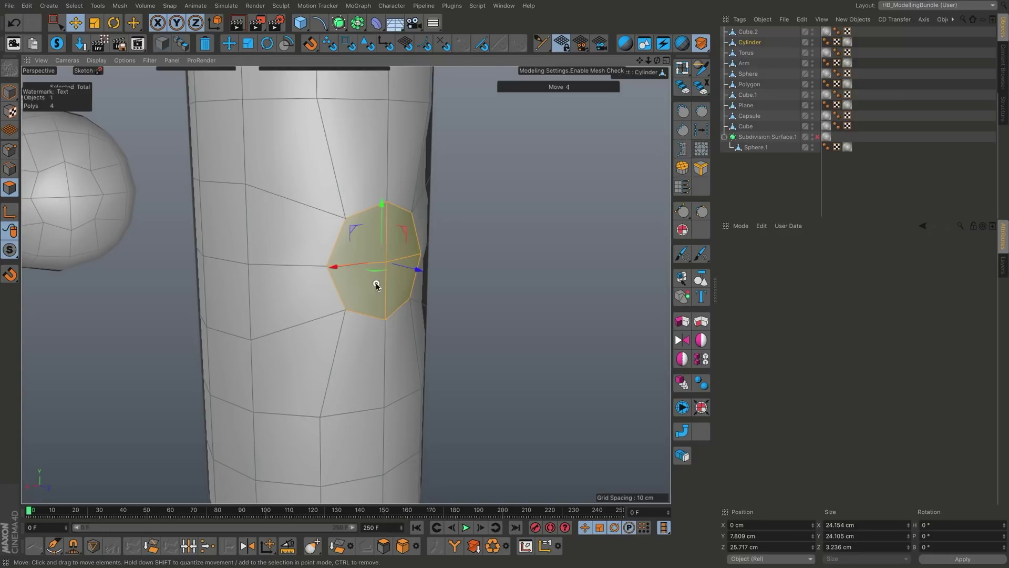
alt+drag(376, 285, 458, 326)
Step: Try rounding the selected top-face polygons of Cube.2 into a circle with the spherical/radial script, and undo it
click(310, 362)
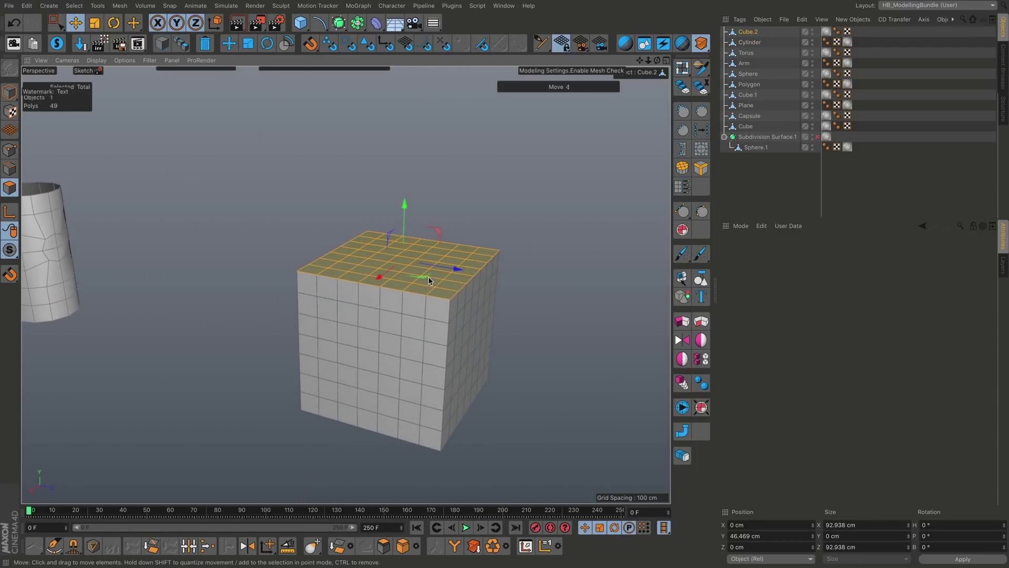
alt+drag(429, 281, 440, 307)
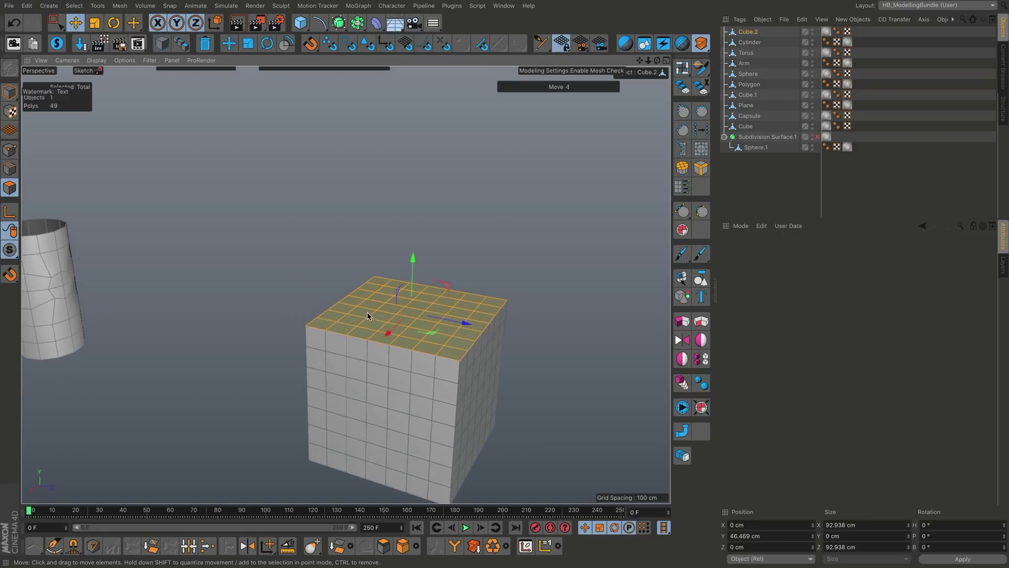
click(703, 150)
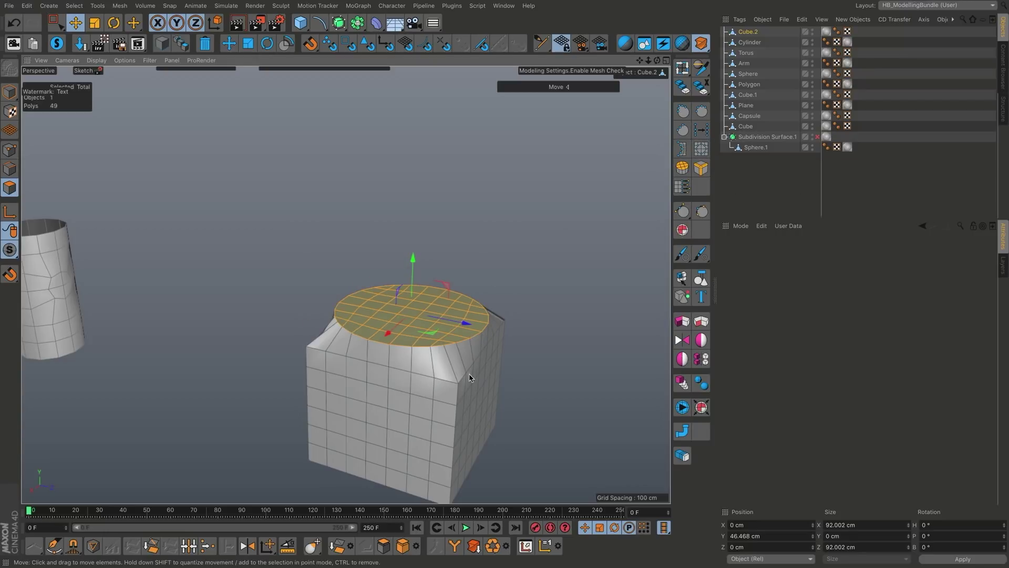
alt+drag(469, 377, 412, 297)
key(ctrl+z)
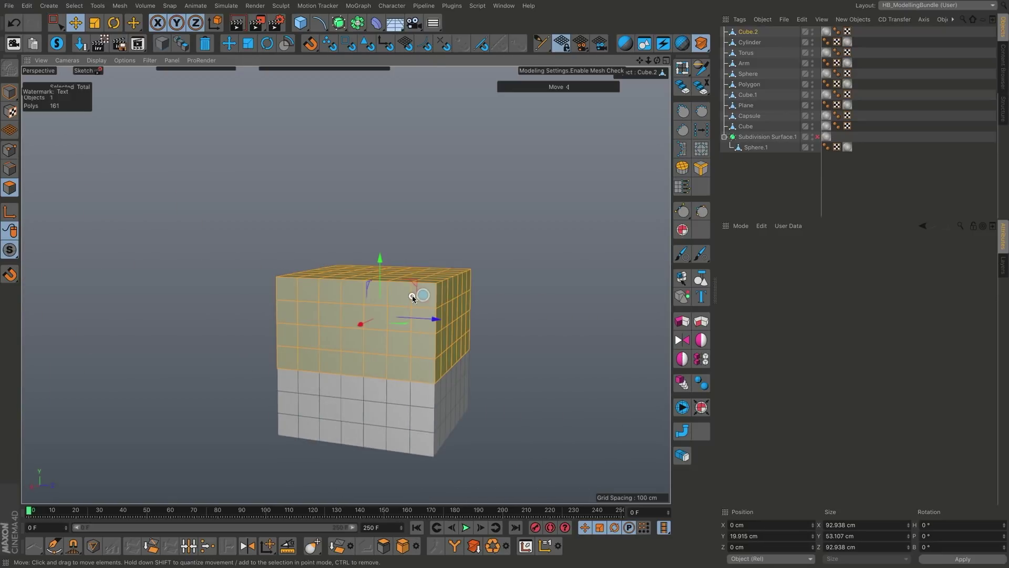
Step: Try shaping the selected upper part of Cube.2 into a sphere with the spherical/radial script, and undo it
click(705, 151)
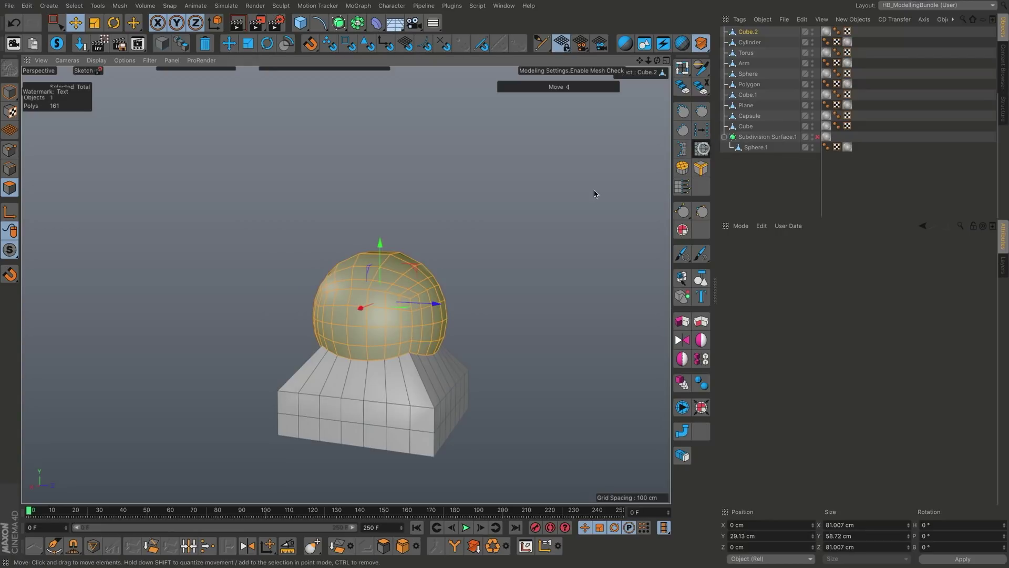
alt+drag(335, 284, 418, 327)
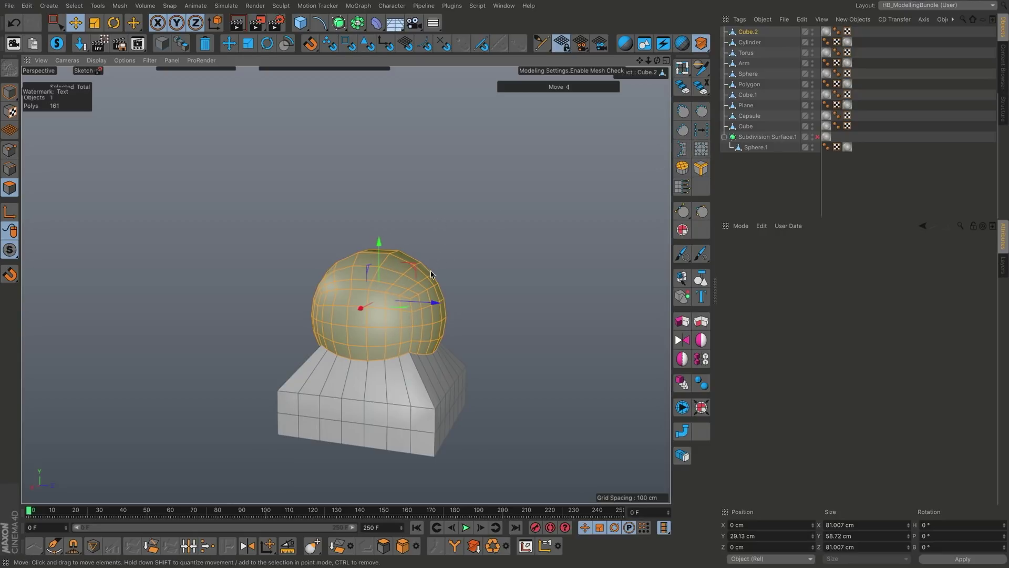
alt+drag(398, 291, 400, 322)
key(ctrl+z)
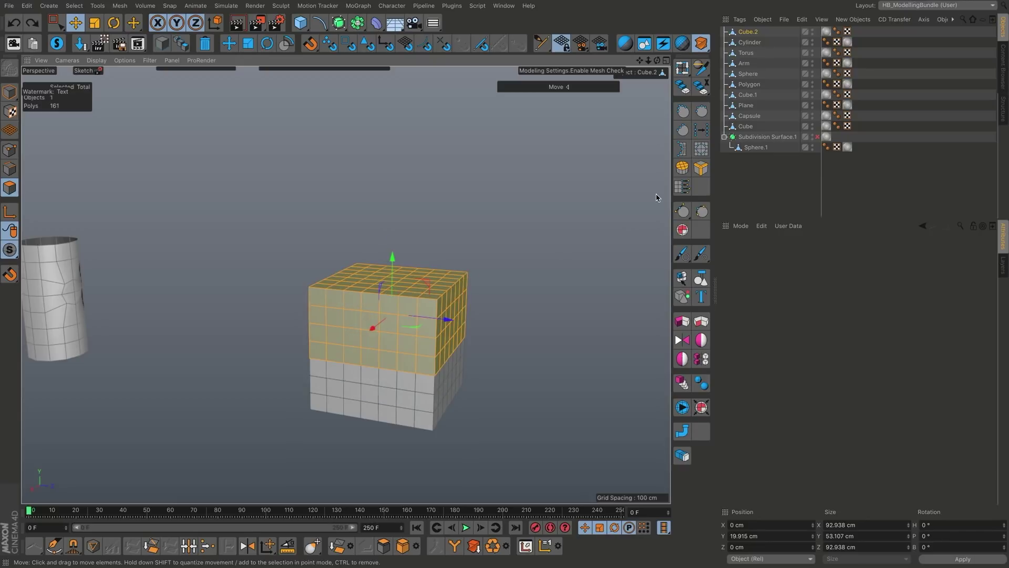
Step: Try the Relax Spherical mode of the spherical/radial script on the selected upper part of Cube.2, and undo it
click(702, 150)
alt+drag(415, 378, 349, 396)
alt+right_drag(349, 396, 491, 323)
alt+drag(491, 322, 455, 340)
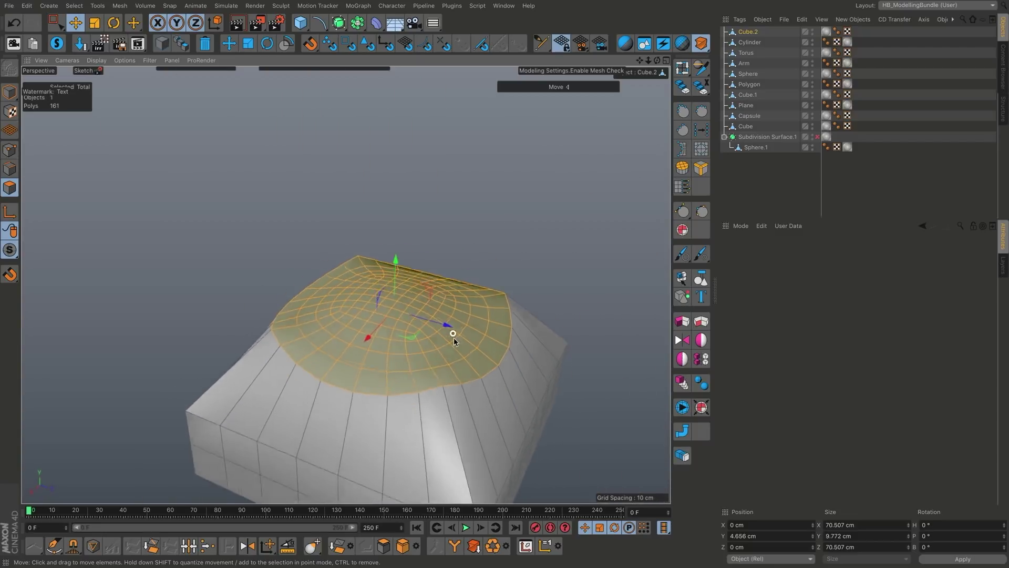
alt+right_drag(455, 341, 415, 333)
alt+right_drag(446, 279, 436, 355)
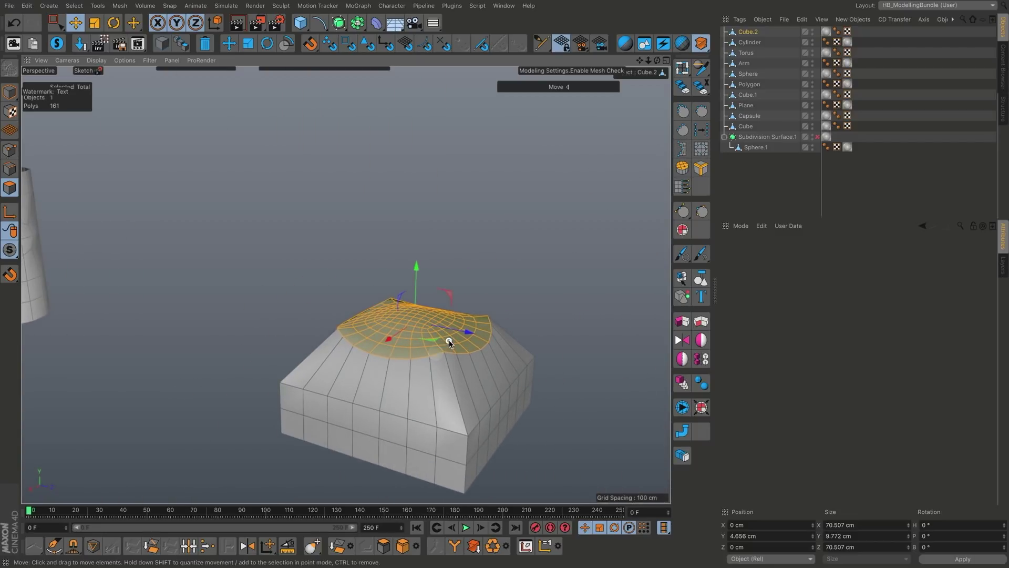
alt+middle_drag(449, 343, 399, 330)
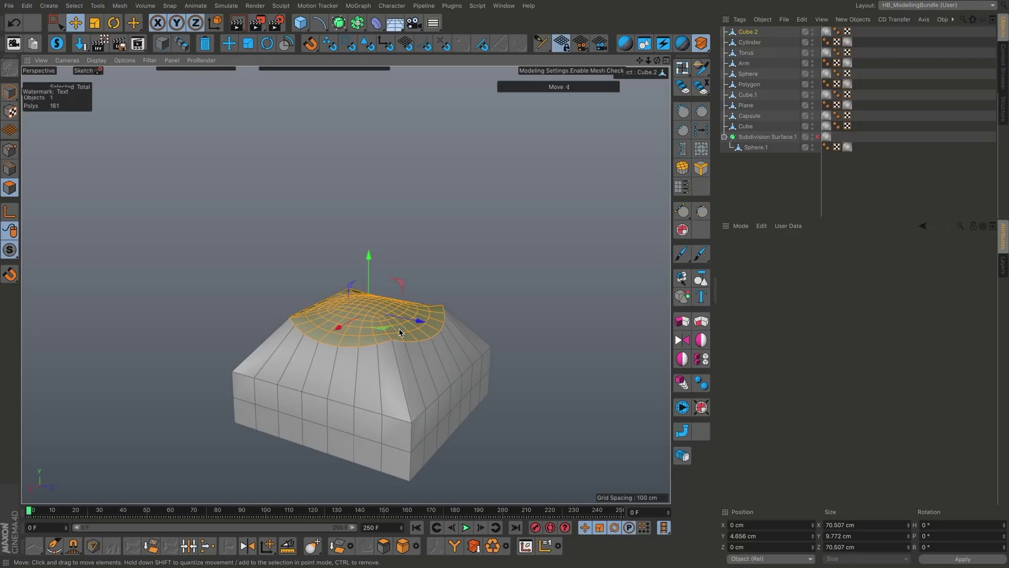
key(ctrl+z)
alt+right_drag(400, 332, 318, 366)
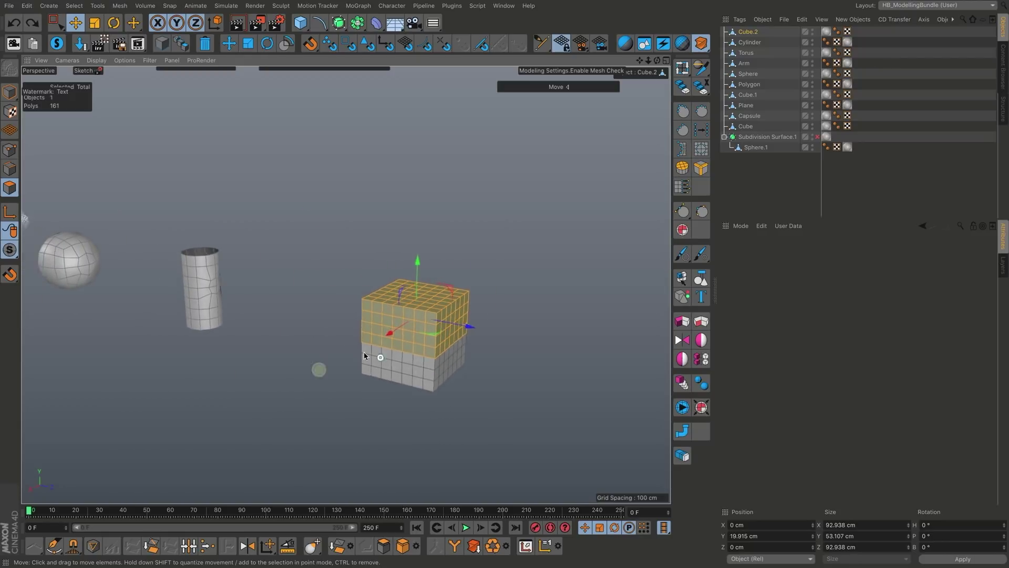
alt+middle_drag(318, 367, 412, 320)
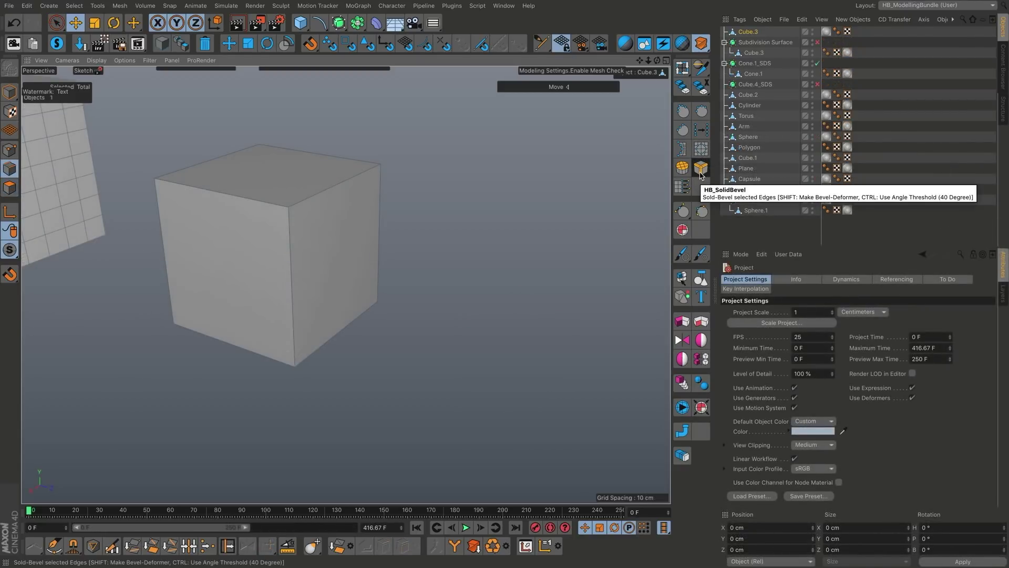
Step: Select the three edges meeting at the front upper corner of Cube.3 and bevel them with HB_SolidBevel
click(305, 202)
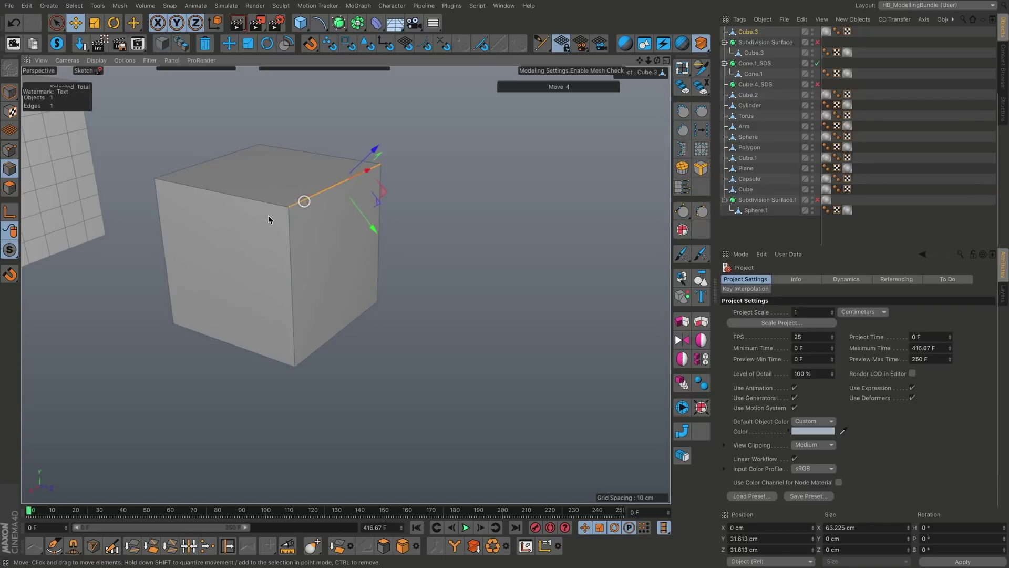
shift+click(265, 203)
shift+click(289, 227)
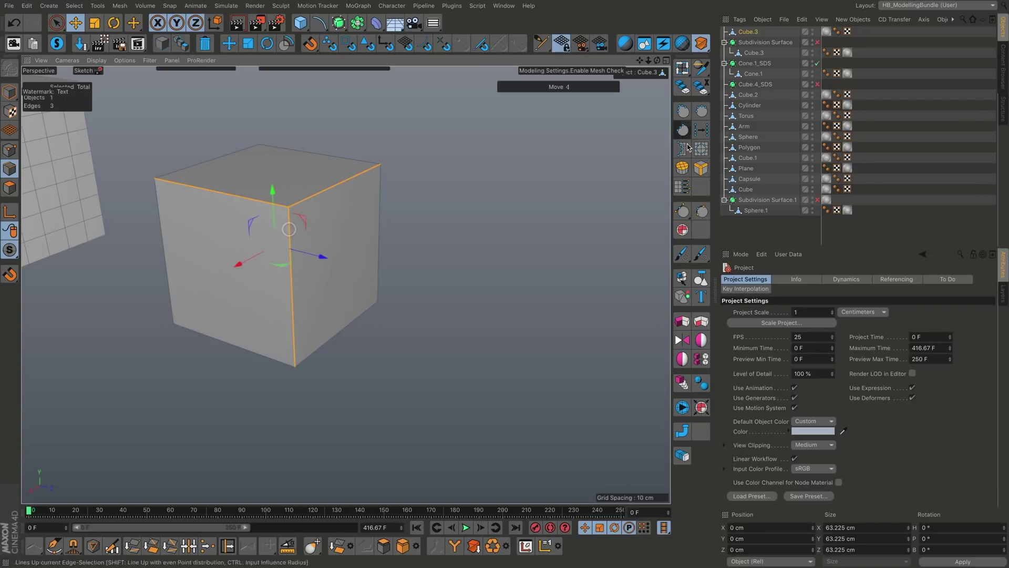
click(701, 168)
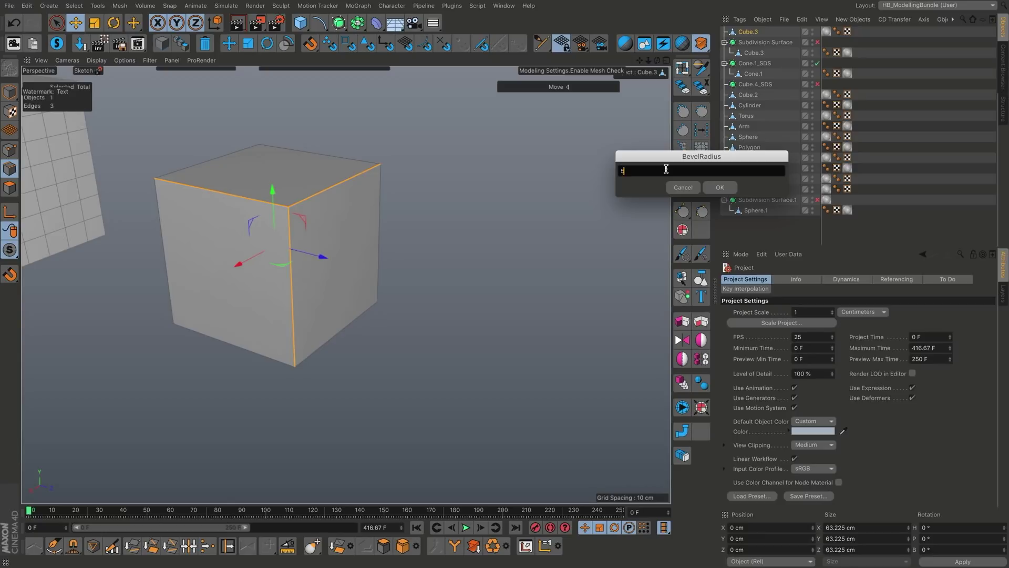
key(Return)
alt+drag(416, 243, 278, 209)
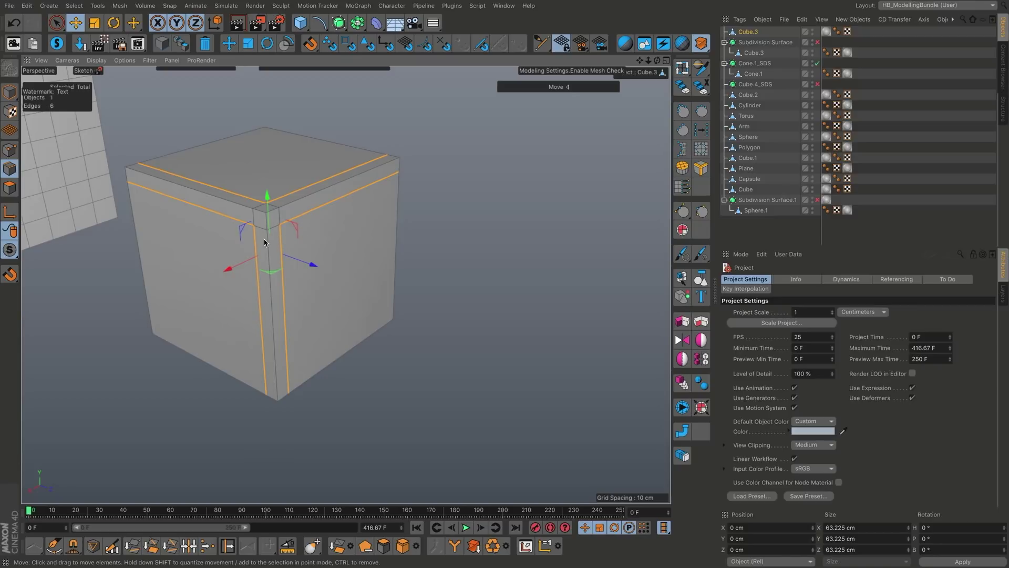
Step: Add a Bevel deformer with a 1 cm offset to Cone.1 using HB_SolidBevel, and select the deformer to show its options
scroll(273, 248, down, 10)
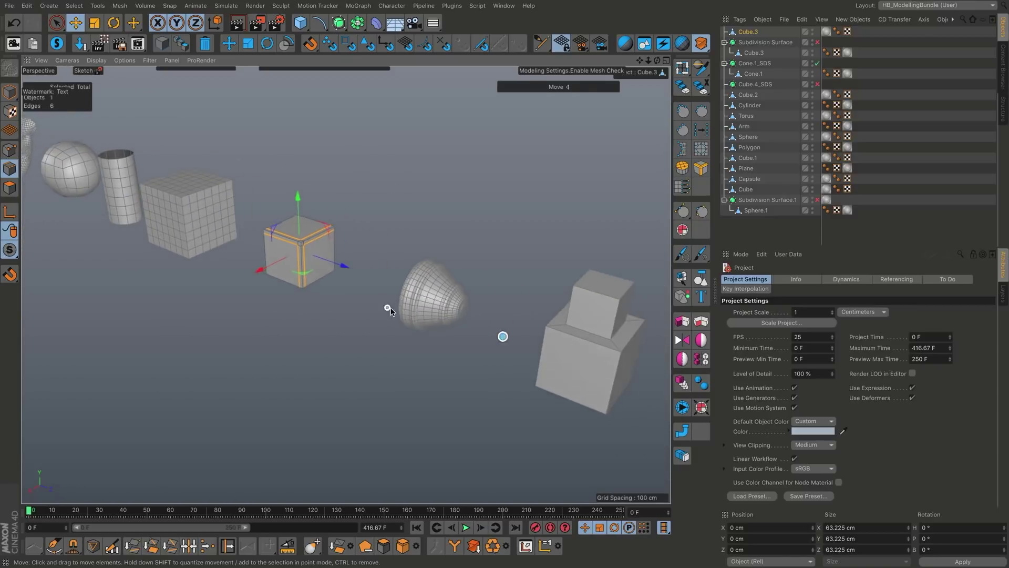
scroll(390, 298, up, 8)
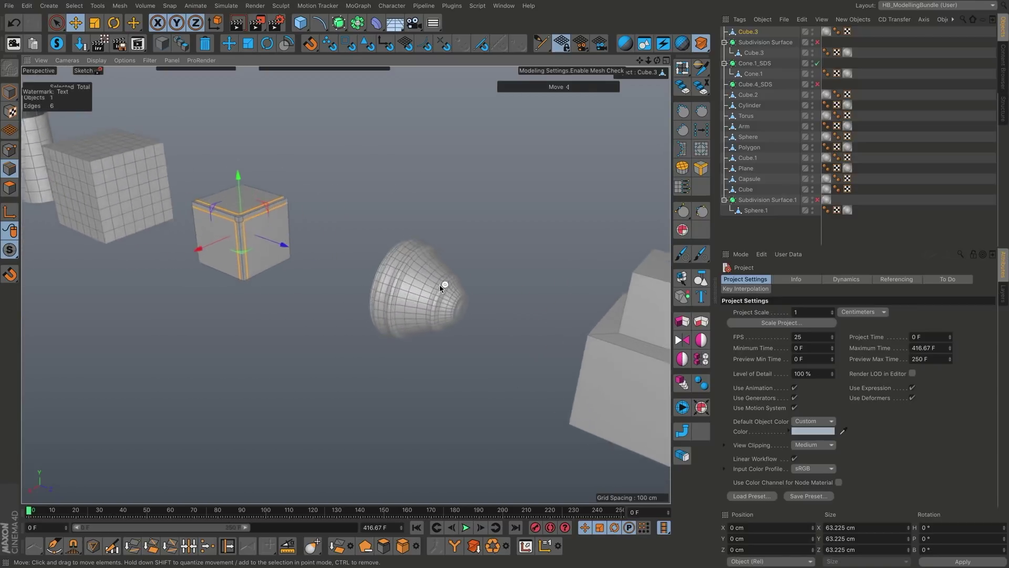
click(435, 304)
scroll(437, 296, up, 10)
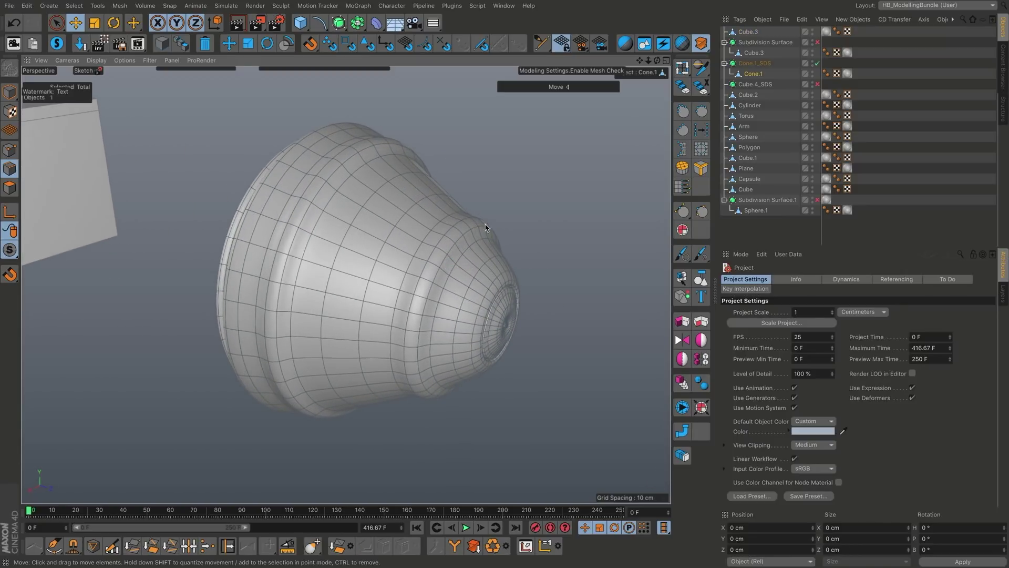
click(701, 167)
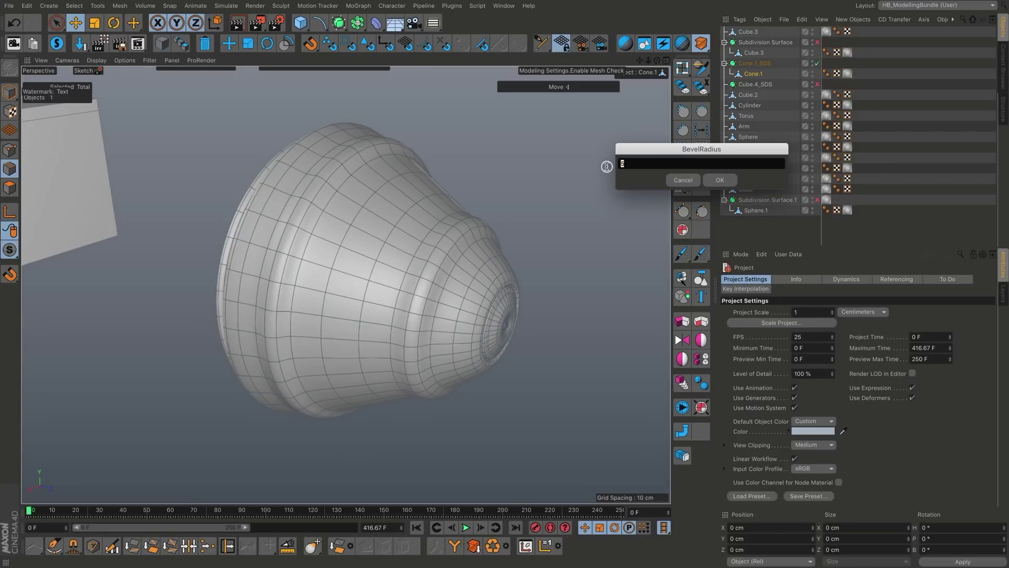
click(718, 181)
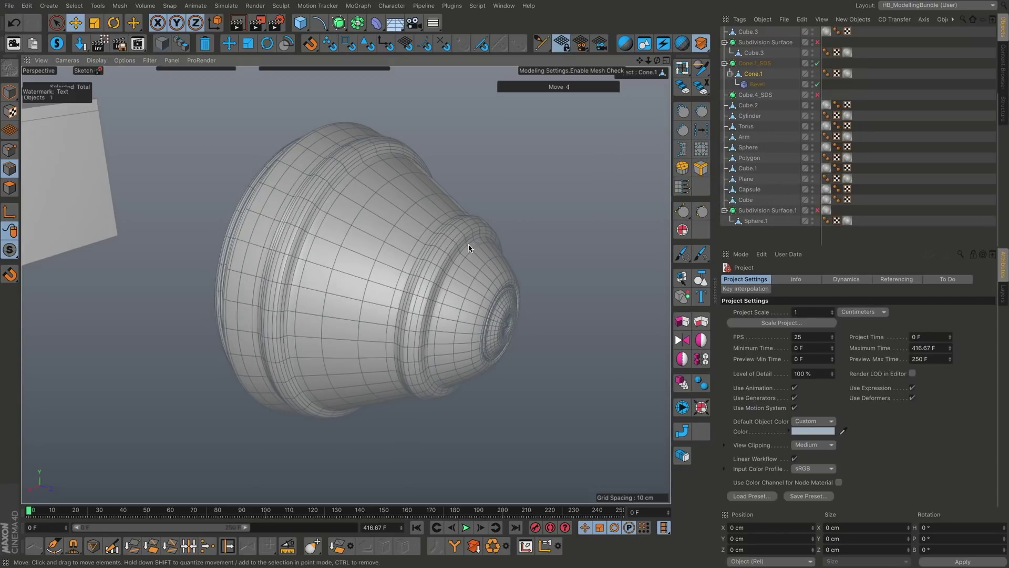
click(762, 84)
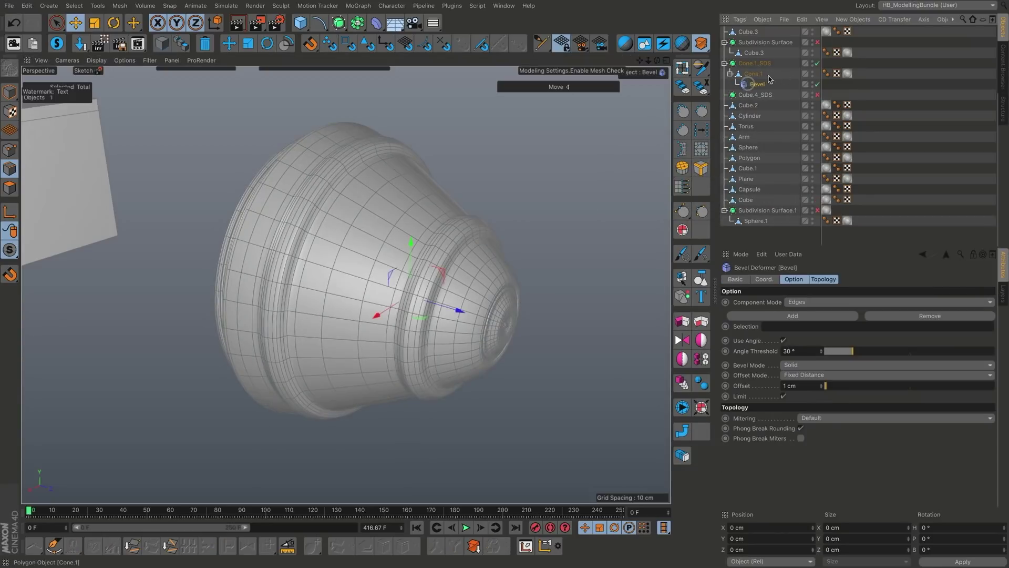
Step: Add a Bevel deformer to the two-tier Cube.3 under the Subdivision Surface using HB_SolidBevel
click(801, 351)
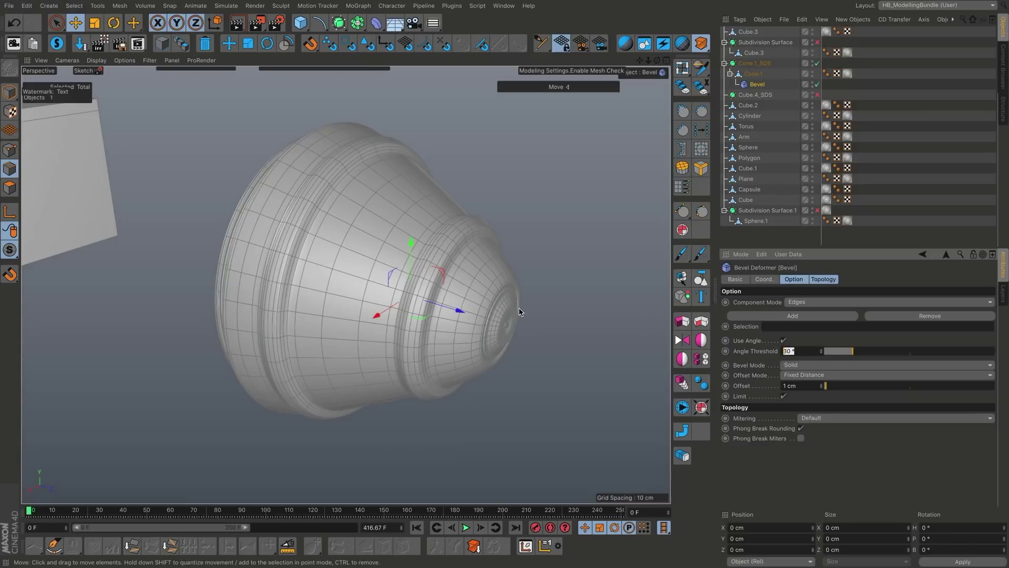
alt+drag(486, 310, 442, 283)
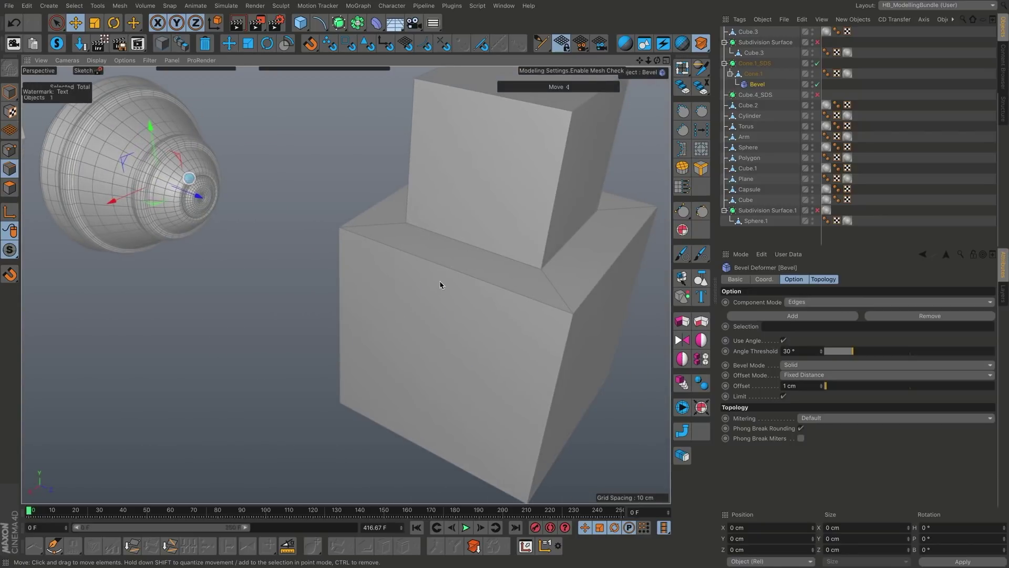
click(494, 297)
alt+drag(512, 304, 361, 345)
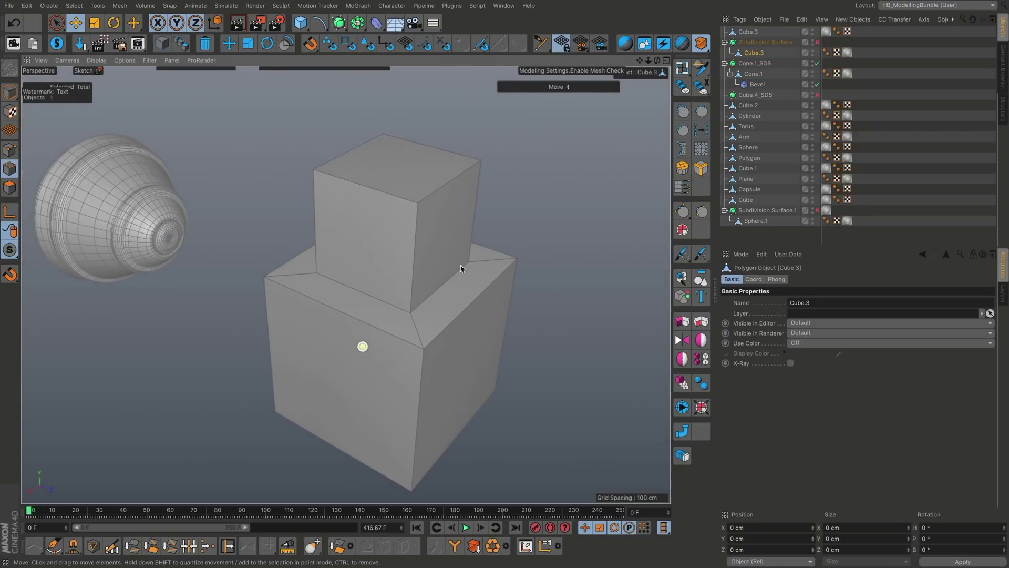
click(701, 168)
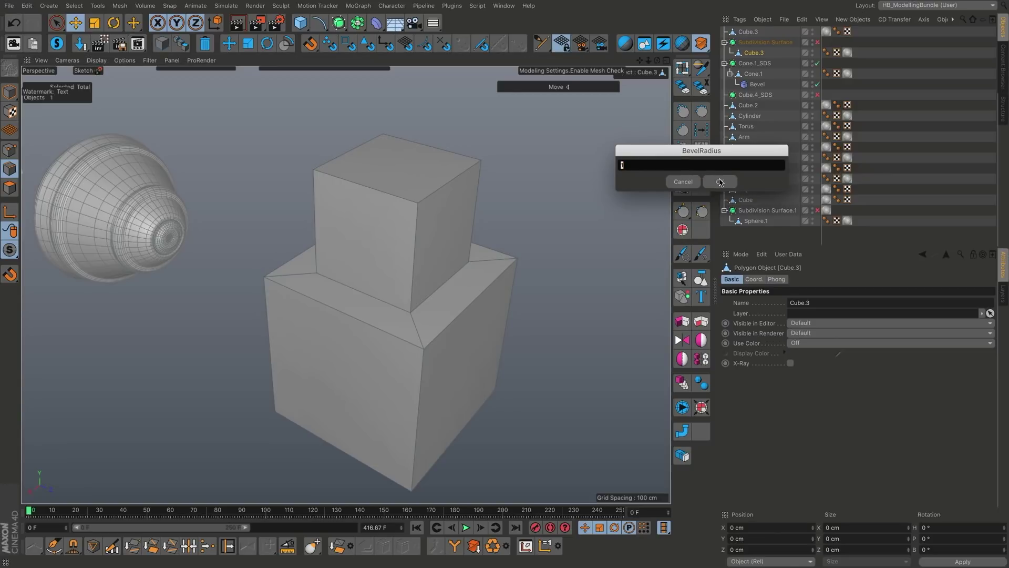
click(720, 181)
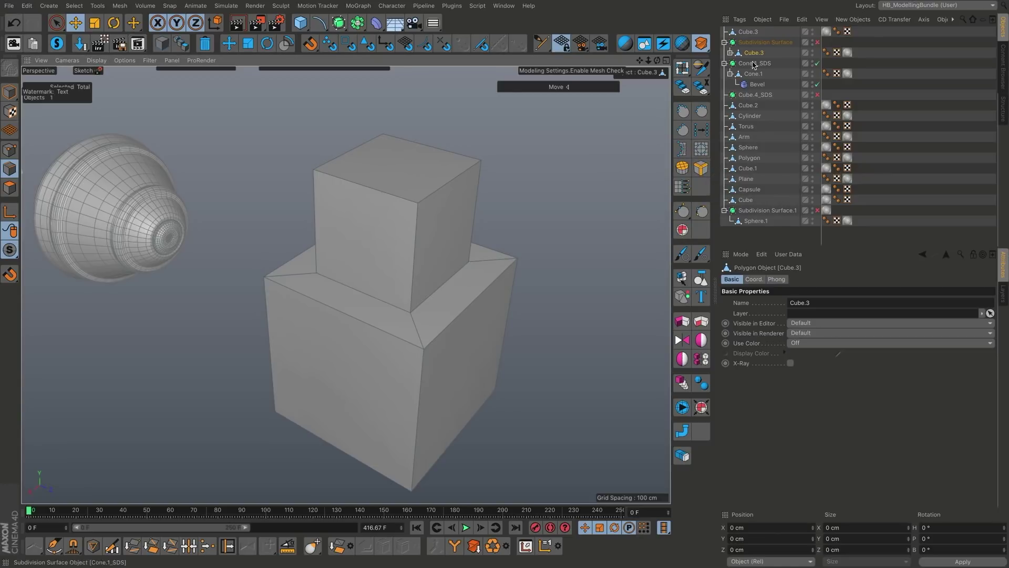
Step: Turn on the Subdivision Surface of Cube.3 and check the bevel along the inner edges between the two tiers
key(q)
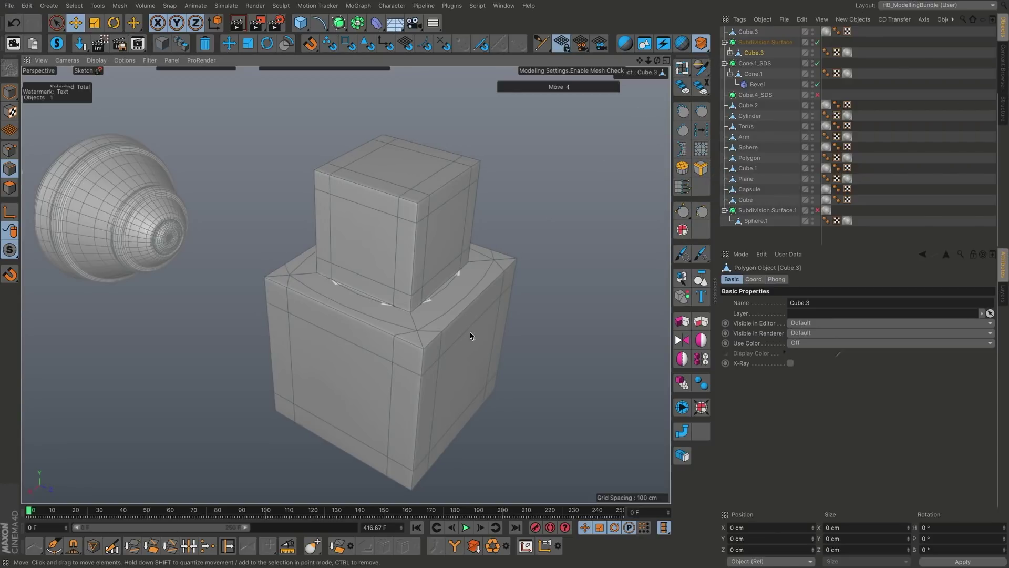
scroll(473, 333, up, 4)
scroll(495, 314, up, 4)
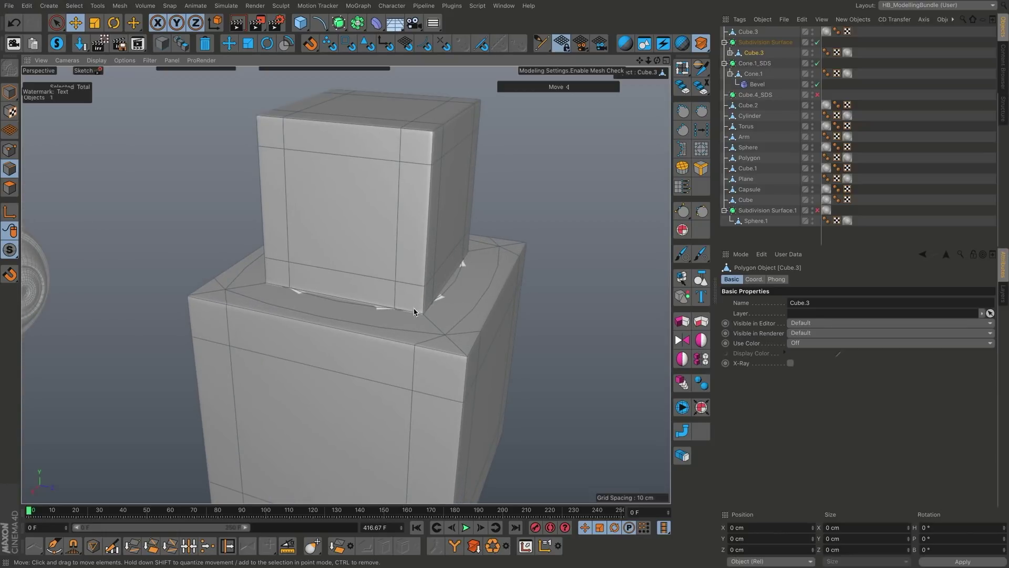
alt+drag(438, 313, 417, 330)
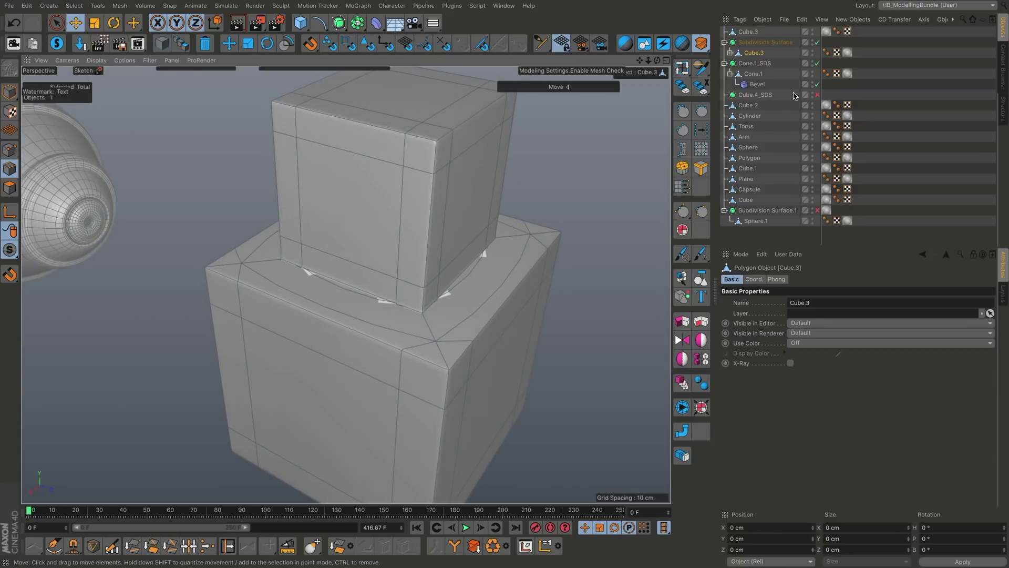
Step: Delete the Bevel deformer under the two-tier Cube.3
click(730, 53)
click(756, 63)
key(Delete)
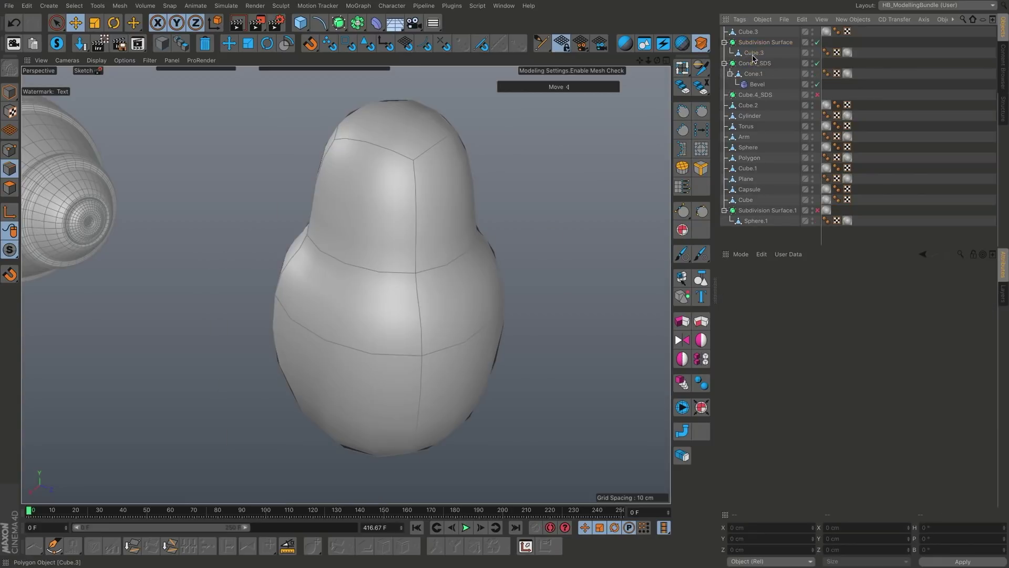
Step: Add a Bevel deformer with a 2 cm offset and Use Angle off to the subdivided Cube.3 using HB_SolidBevel
click(754, 54)
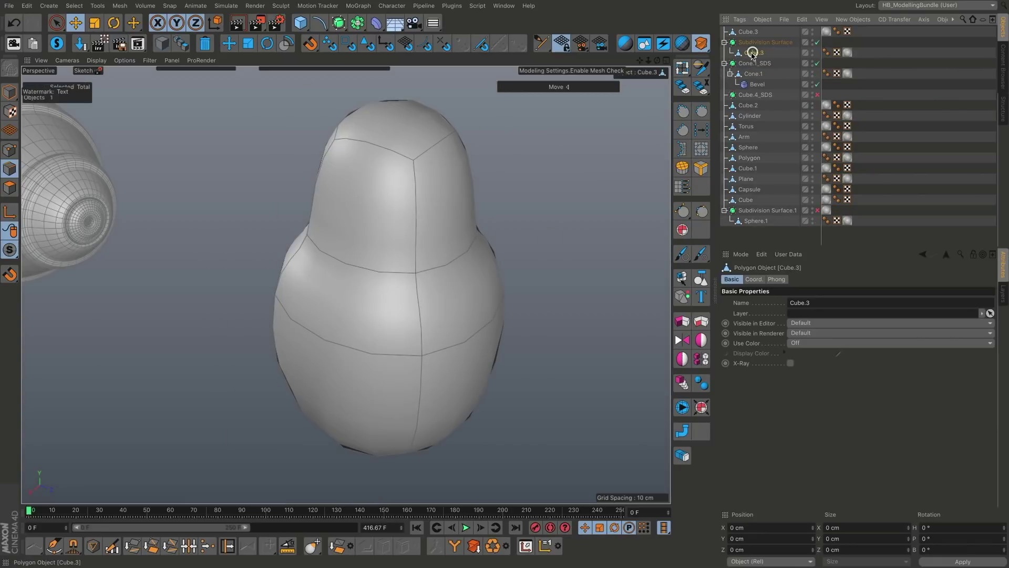
click(701, 168)
drag(679, 151, 640, 164)
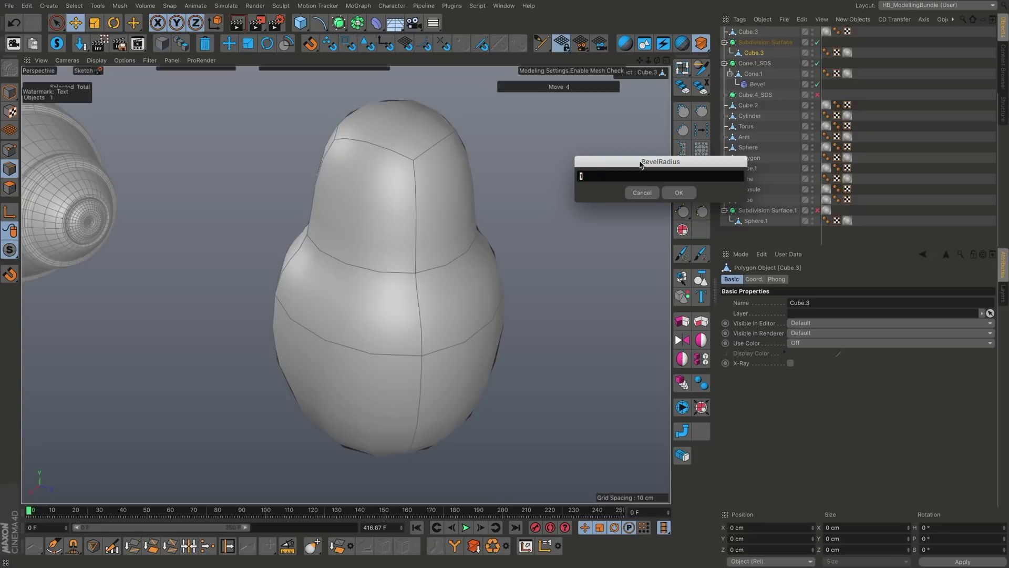
key(Return)
scroll(453, 297, down, 5)
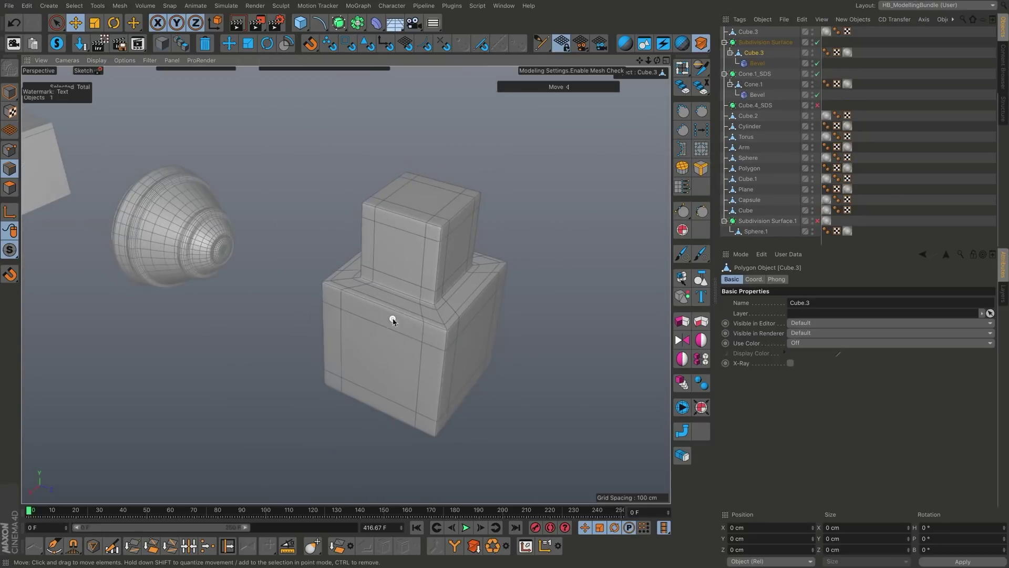
Step: Show the options of Cube.3's Bevel deformer and toggle the deformer off and on to compare the result
click(755, 64)
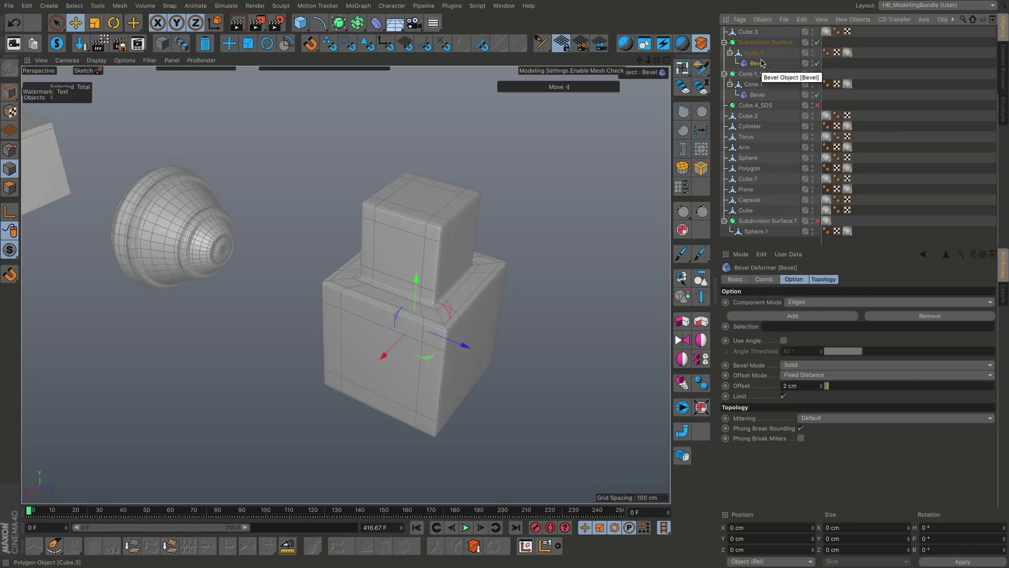
click(816, 63)
click(816, 62)
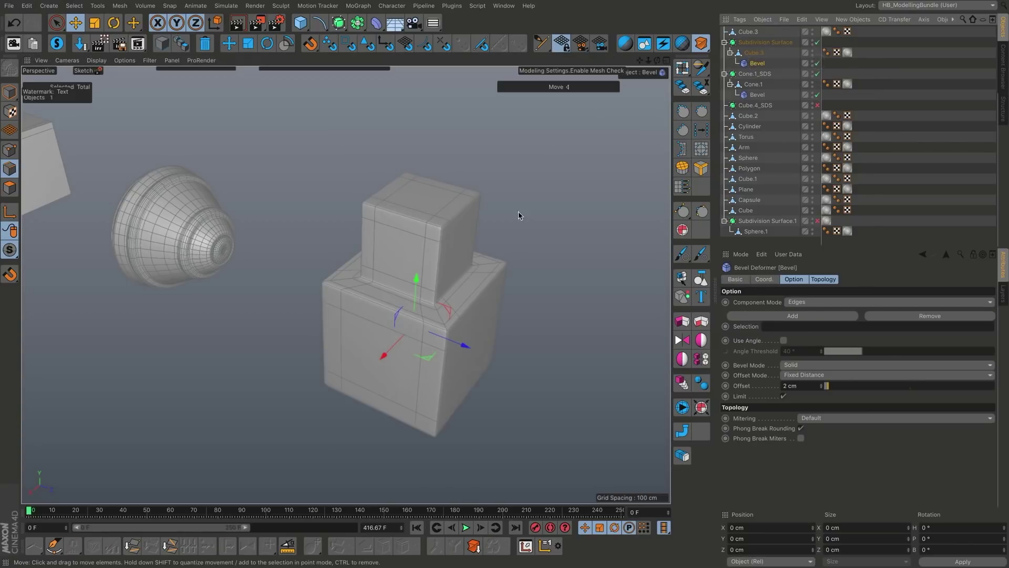
Step: Turn Cube.4 into a single-axis symmetry object with HB_SymmetryMaker and switch to edge mode
click(449, 331)
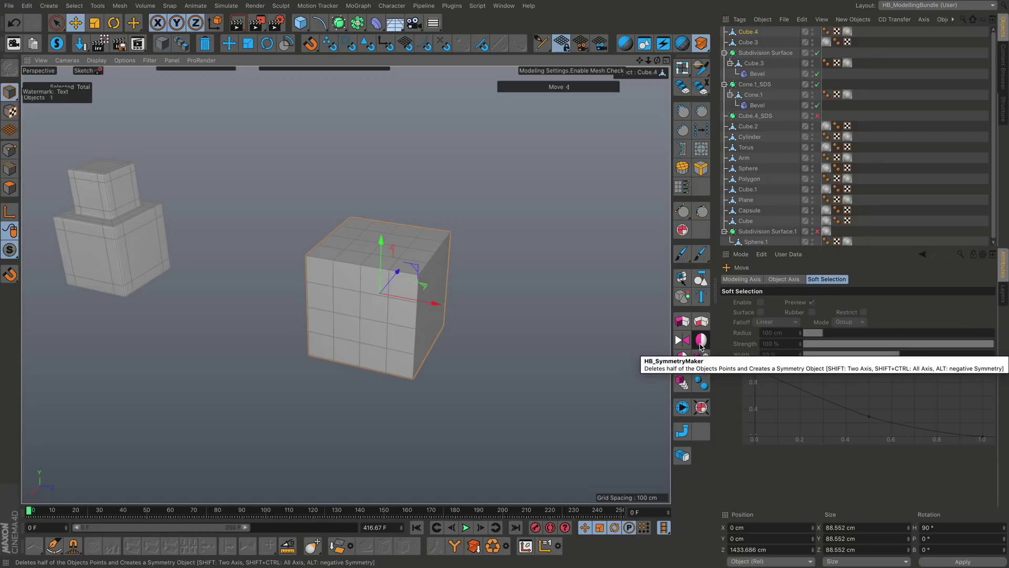
click(701, 341)
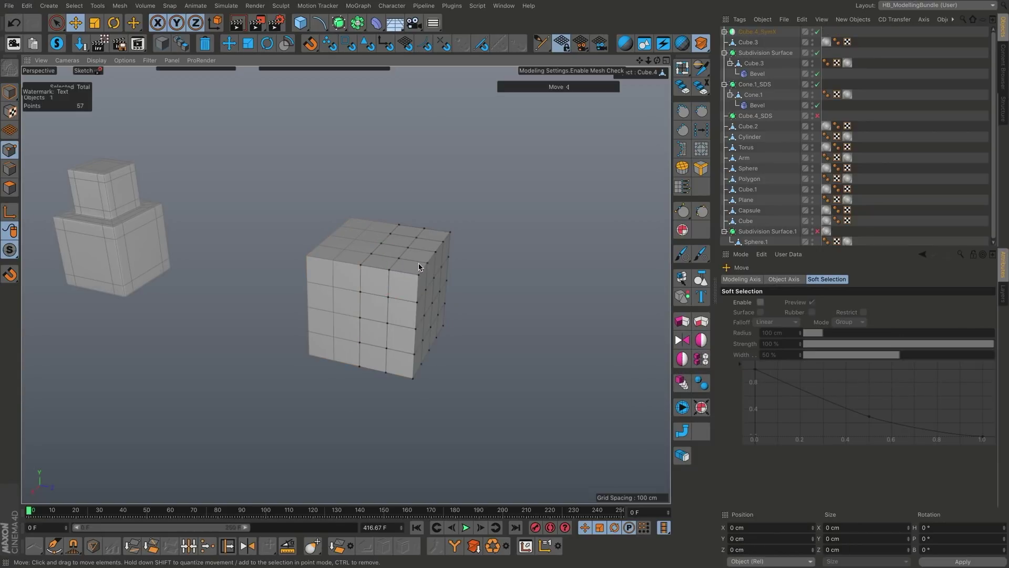
key(Return)
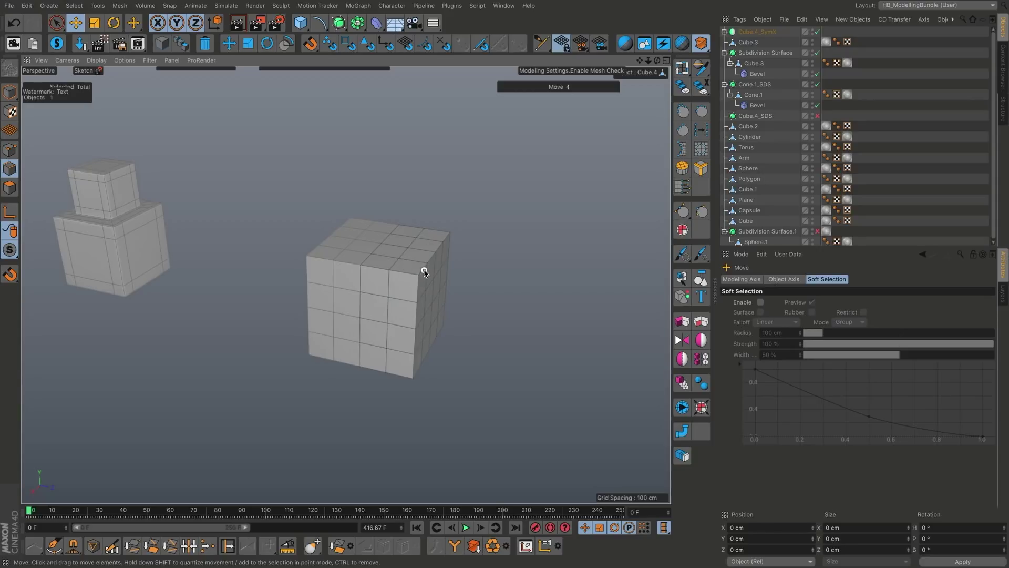
Step: Try moving the upper side edge of Cube.4 inward to test the single-axis symmetry, and undo the move and the symmetry
click(424, 271)
double_click(446, 239)
mouse_move(481, 259)
mouse_down()
mouse_move(513, 256)
mouse_move(469, 263)
mouse_up()
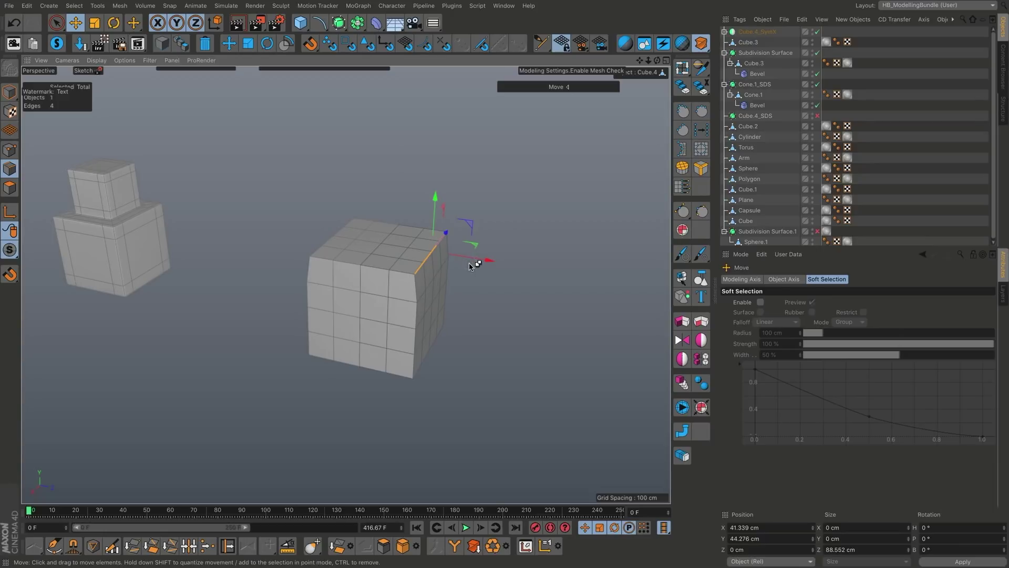
key(ctrl+z)
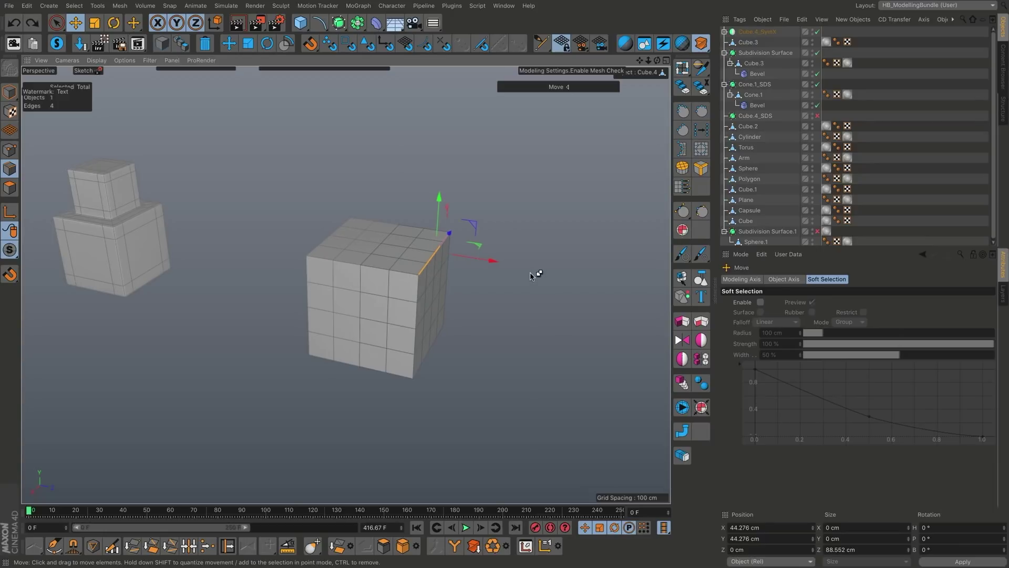
key(ctrl+z)
key(ctrl+z)
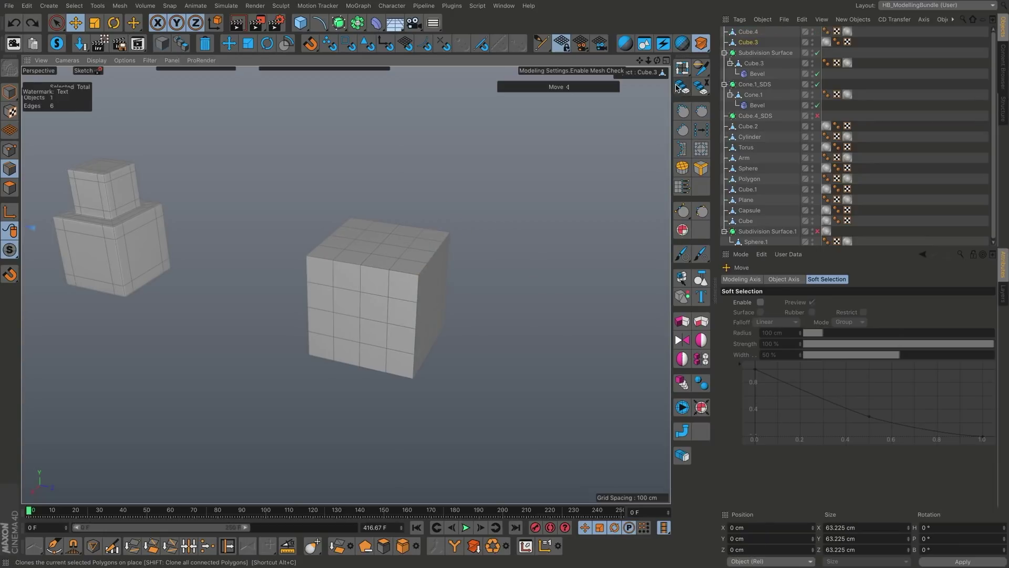
Step: Reselect Cube.4 and create a two-axis symmetry from it with HB_SymmetryMaker
key(Return)
click(393, 296)
key(Return)
key(Return)
key(Return)
key(Return)
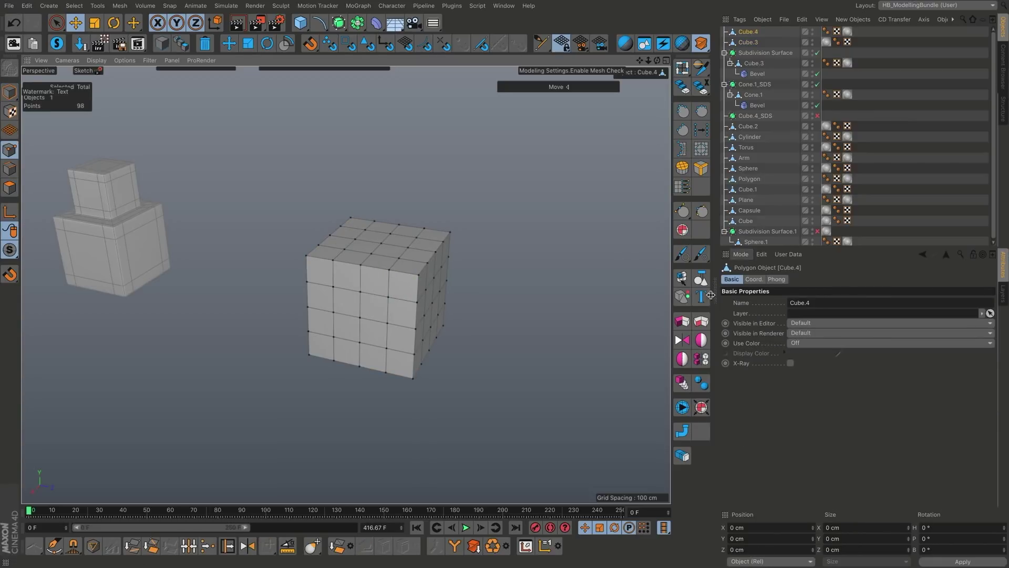
click(702, 341)
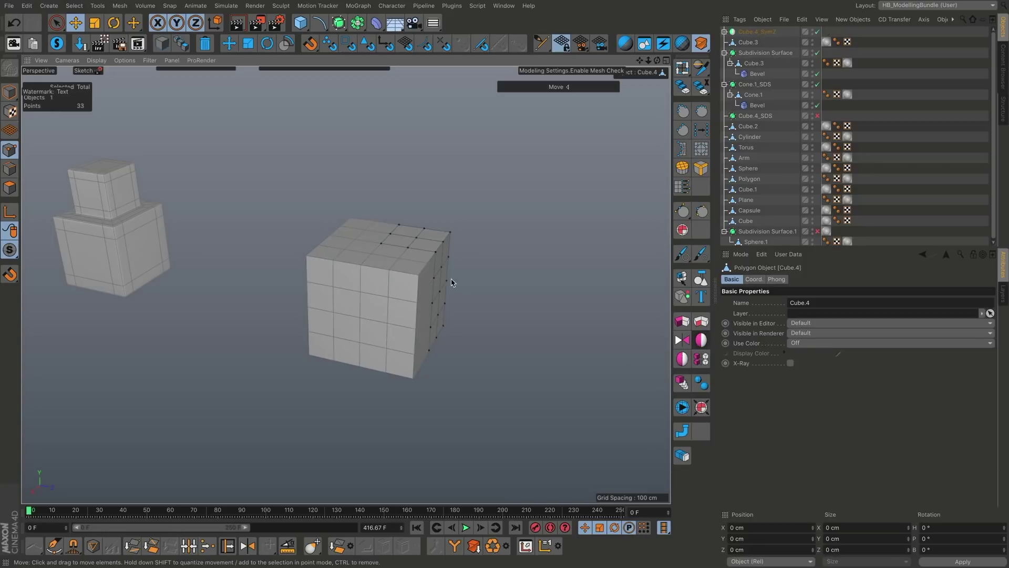
Step: Try pulling a vertical corner edge of Cube.4 outward along Z to test the two-axis symmetry, and undo the move and the symmetry
mouse_move(452, 279)
alt+mouse_down()
mouse_move(393, 262)
mouse_move(352, 293)
mouse_move(564, 215)
mouse_move(484, 289)
mouse_move(467, 289)
alt+mouse_up()
key(Return)
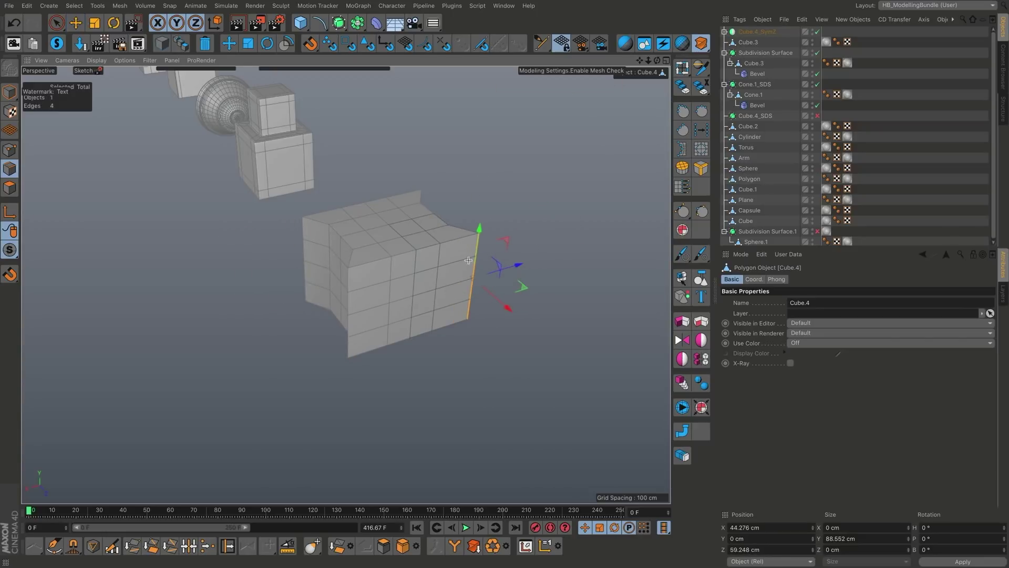
key(ctrl+z)
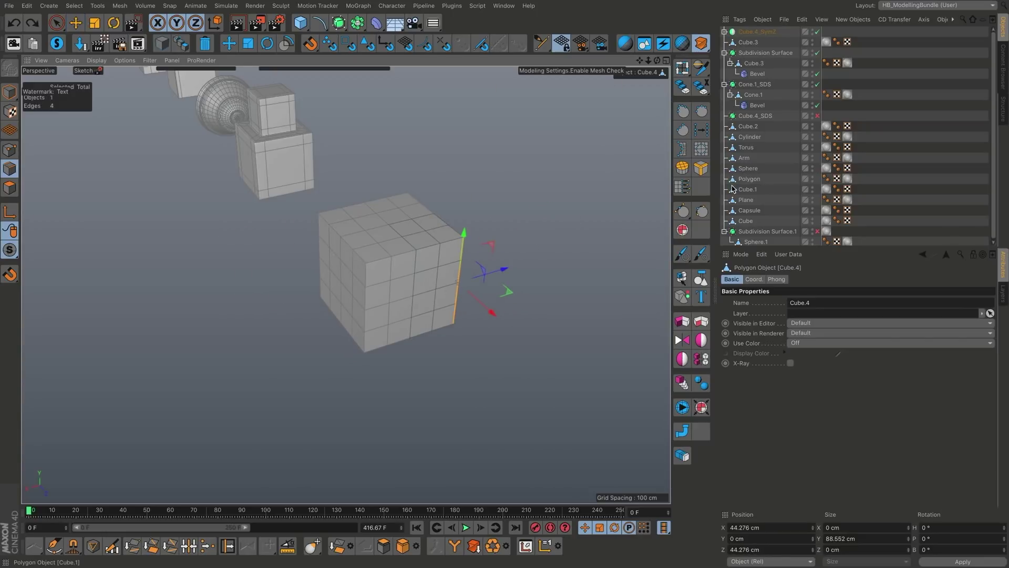
key(ctrl+z)
key(ctrl+z)
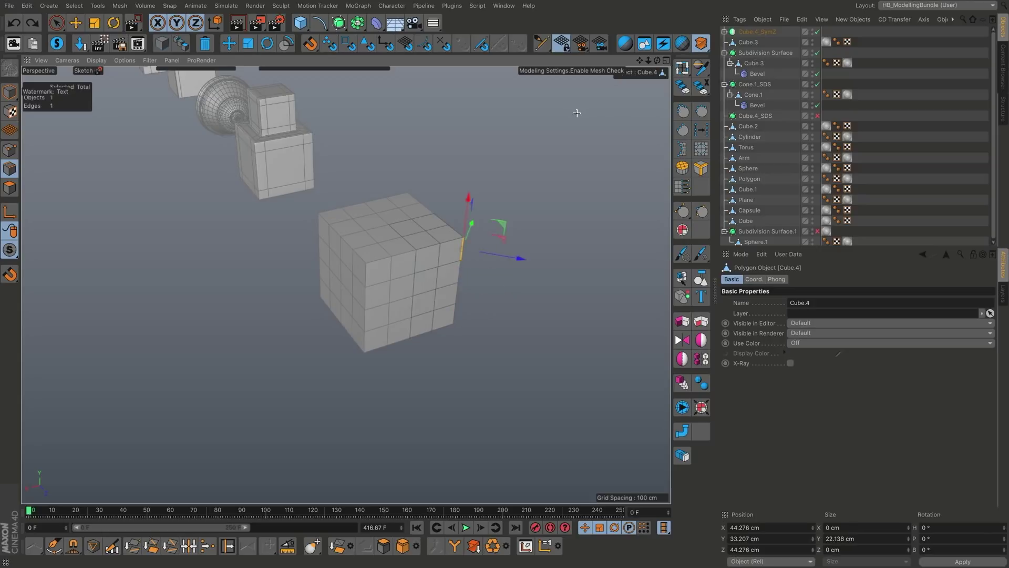
click(768, 30)
key(e)
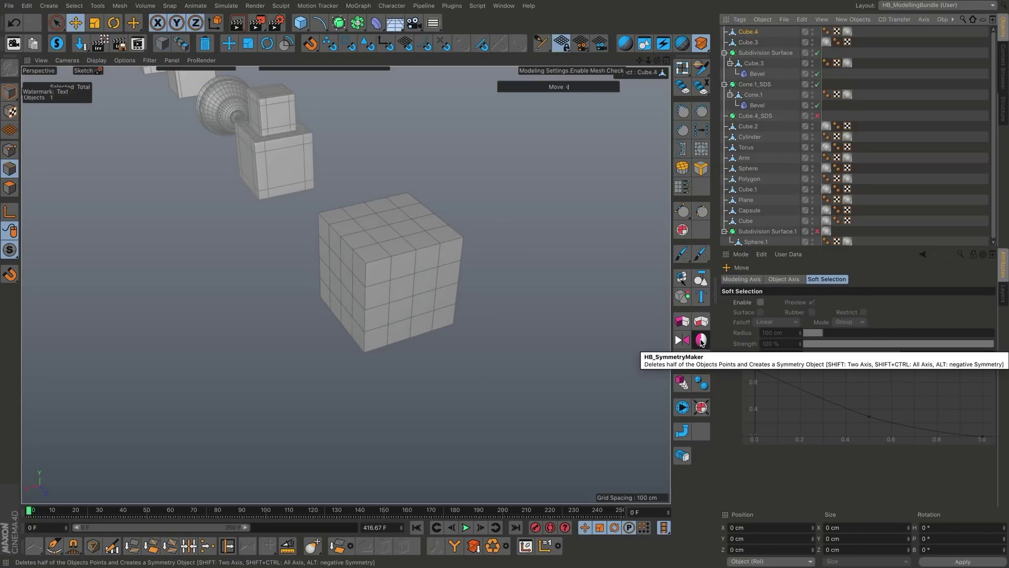
Step: Create an all-axis symmetry from Cube.4 with HB_SymmetryMaker and pull its corner point outward to about X 50.3, Y 53, Z 62.1 cm
click(701, 341)
key(Return)
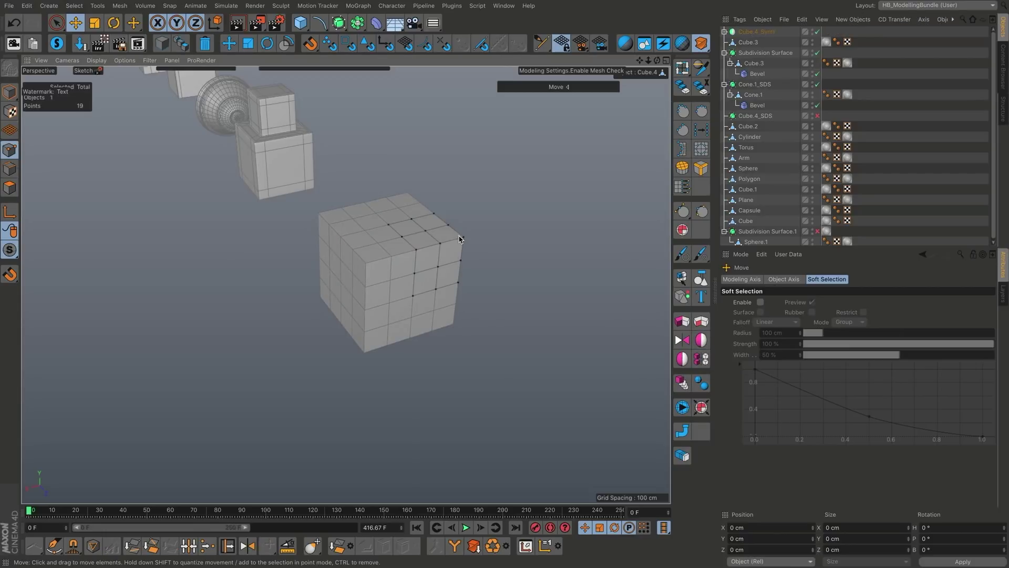
click(458, 238)
mouse_move(457, 263)
mouse_down()
mouse_move(522, 190)
mouse_move(532, 293)
mouse_move(475, 228)
mouse_move(430, 216)
mouse_move(509, 239)
mouse_move(450, 261)
mouse_up()
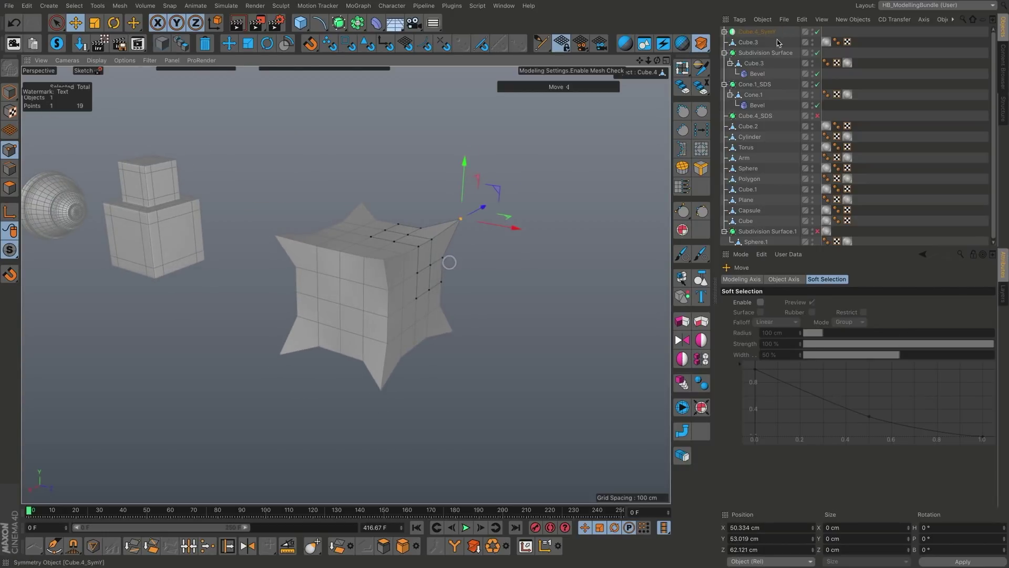
Step: Expand the Cube.4_SymY hierarchy to inspect its nested symmetry objects
click(725, 32)
click(729, 40)
click(730, 42)
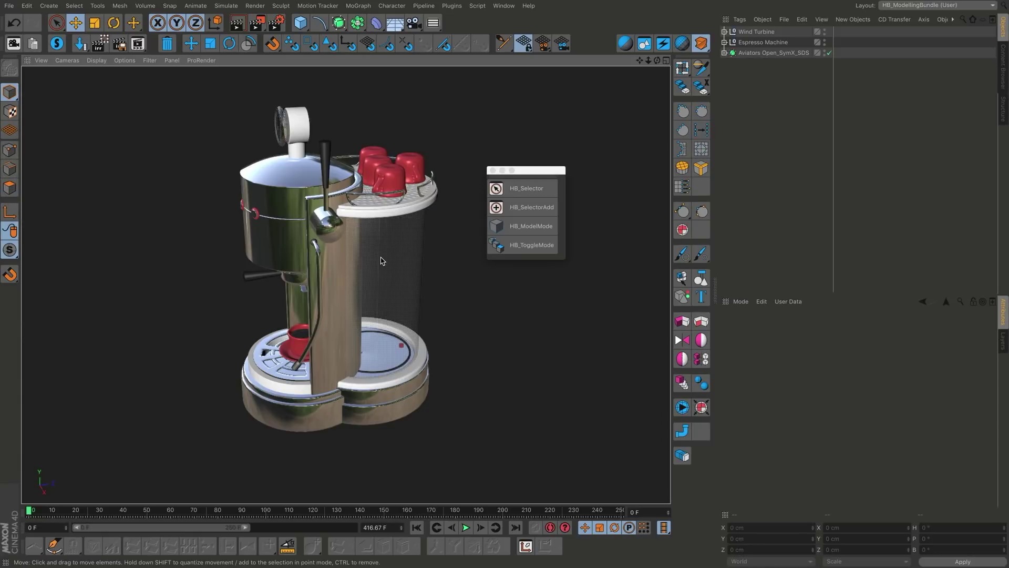
alt+drag(380, 245, 383, 239)
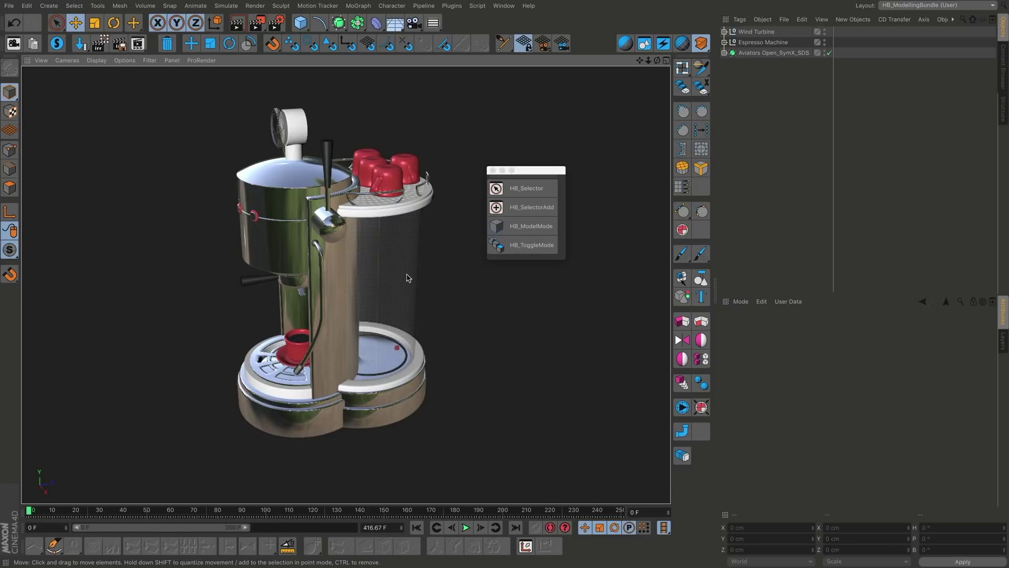
alt+middle_drag(410, 195, 427, 190)
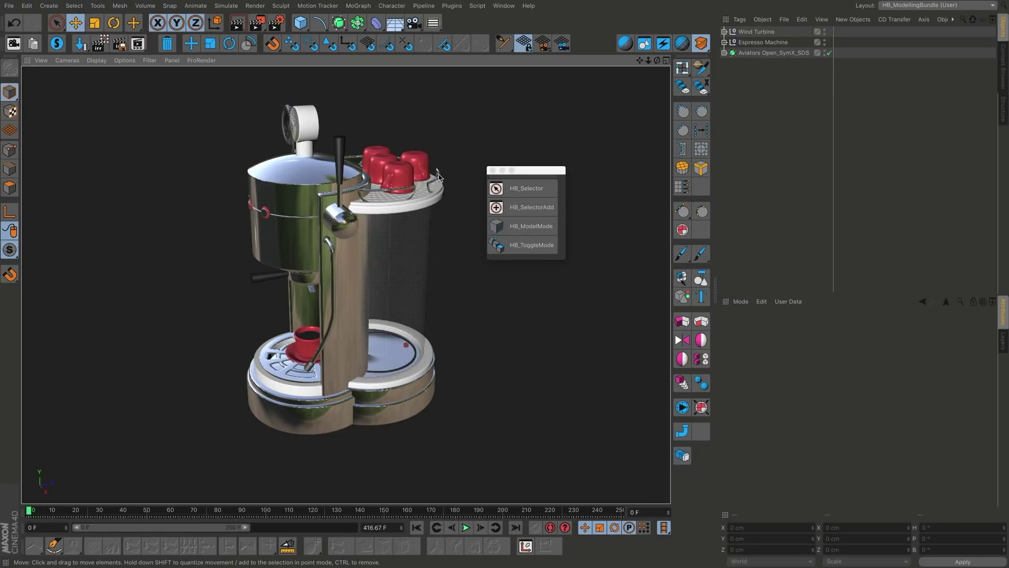
alt+drag(439, 176, 425, 210)
alt+drag(434, 307, 442, 289)
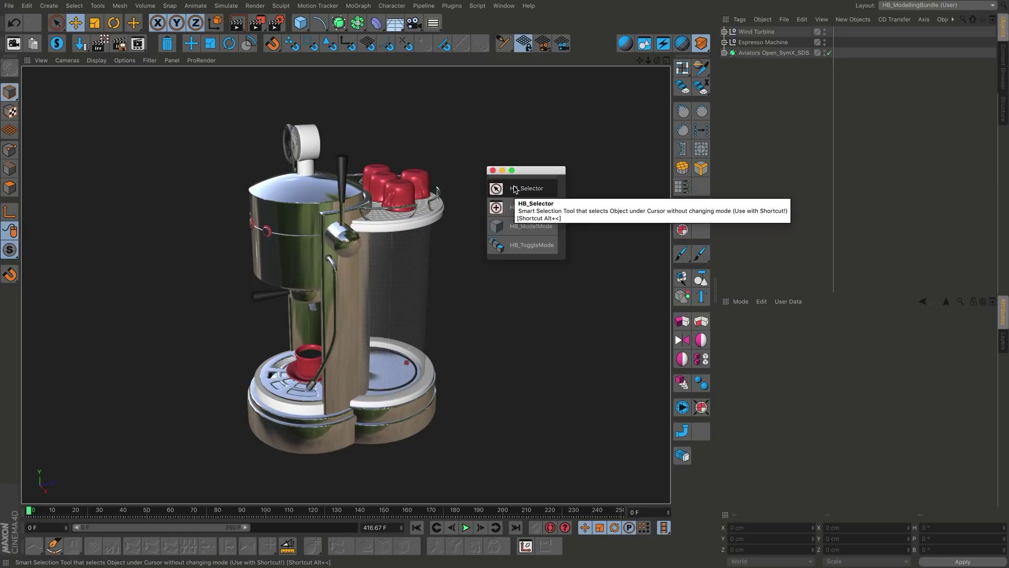
Step: Try HB_SelectorAdd in the espresso machine scene, and switch from model to point mode with HB_ToggleMode
click(541, 209)
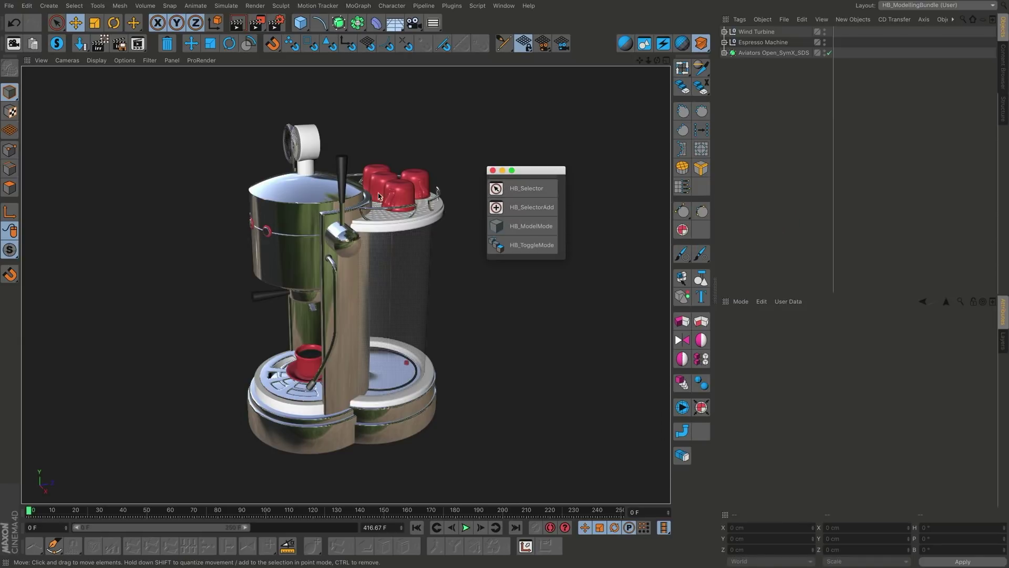
alt+drag(379, 196, 364, 220)
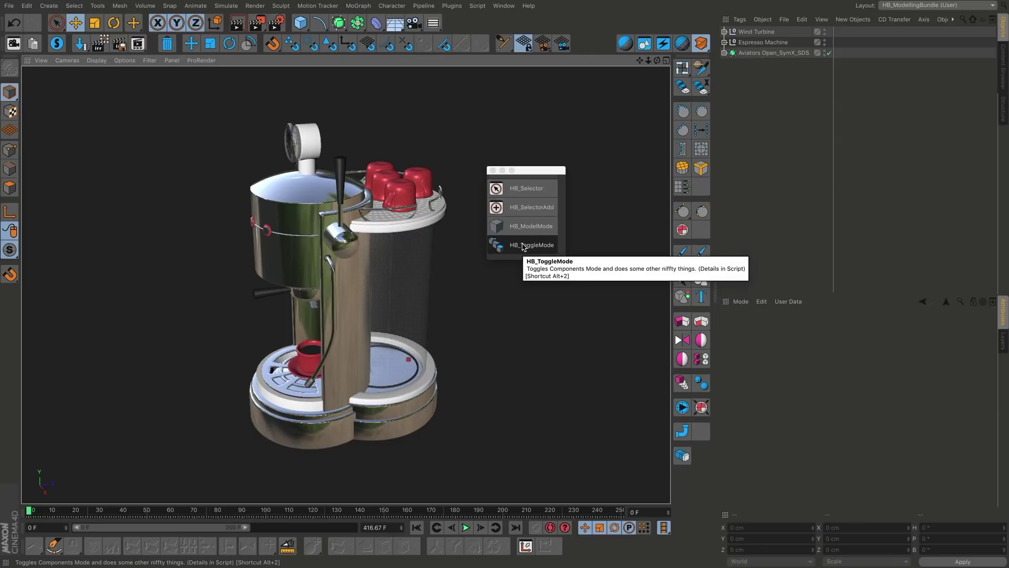
click(496, 244)
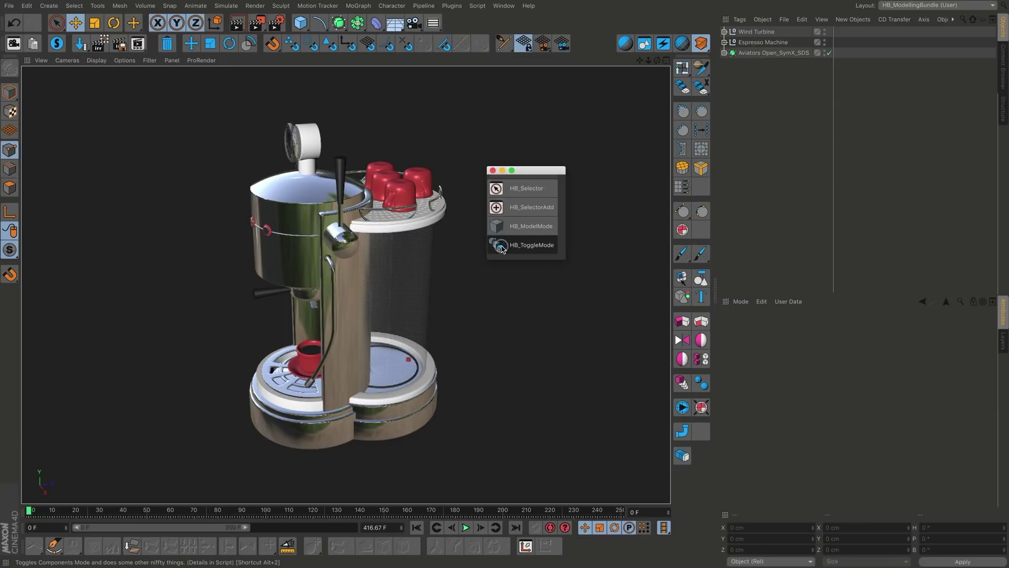
Step: Switch from point mode back to model mode with HB_ModelMode
click(501, 226)
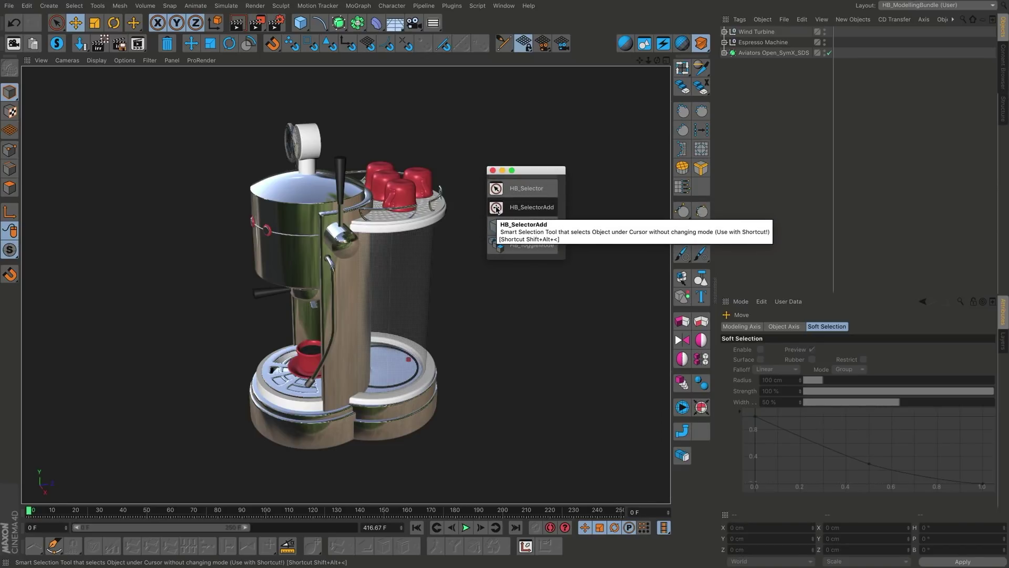
alt+drag(336, 247, 399, 226)
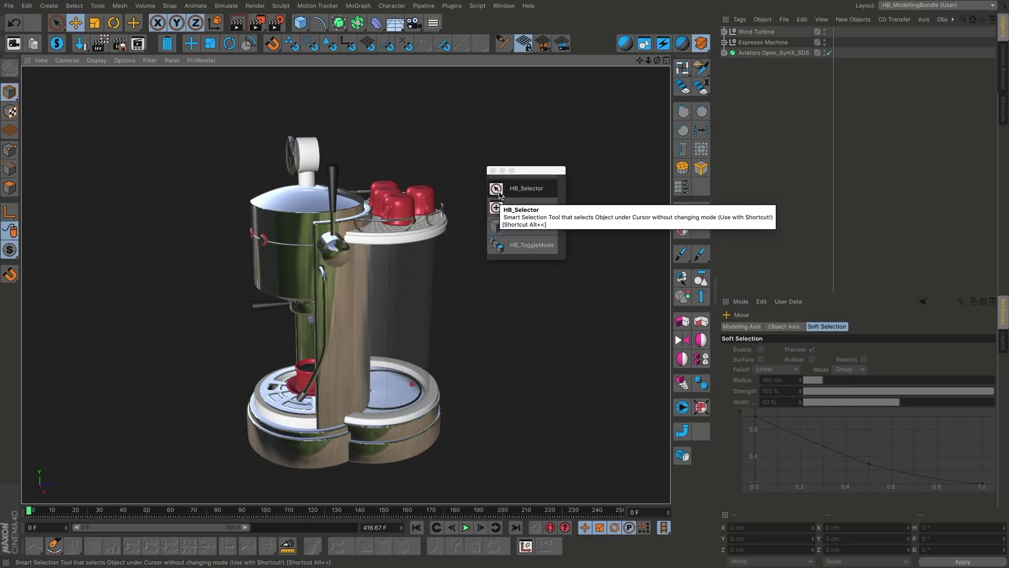
alt+drag(421, 247, 399, 245)
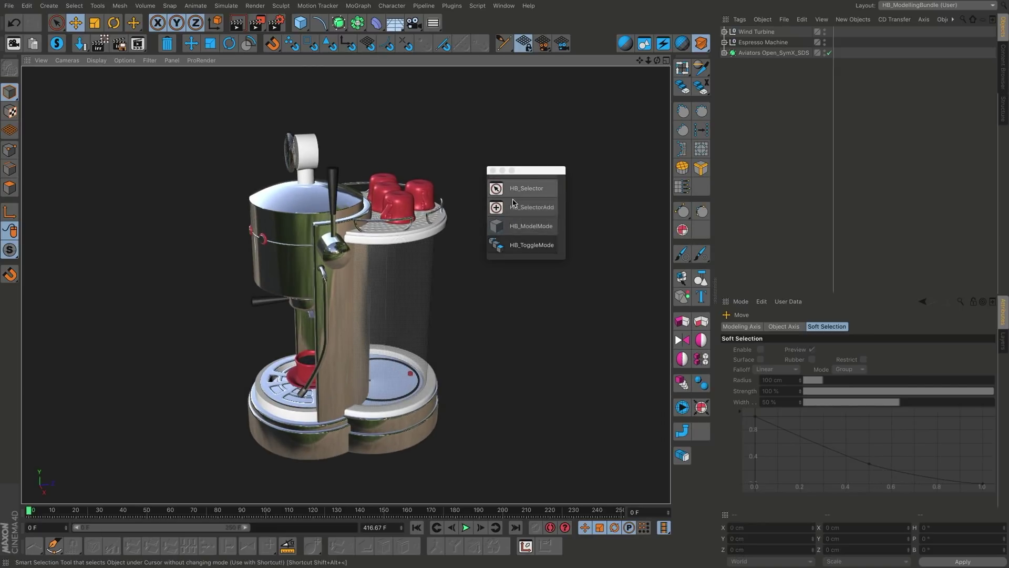
alt+drag(410, 223, 299, 220)
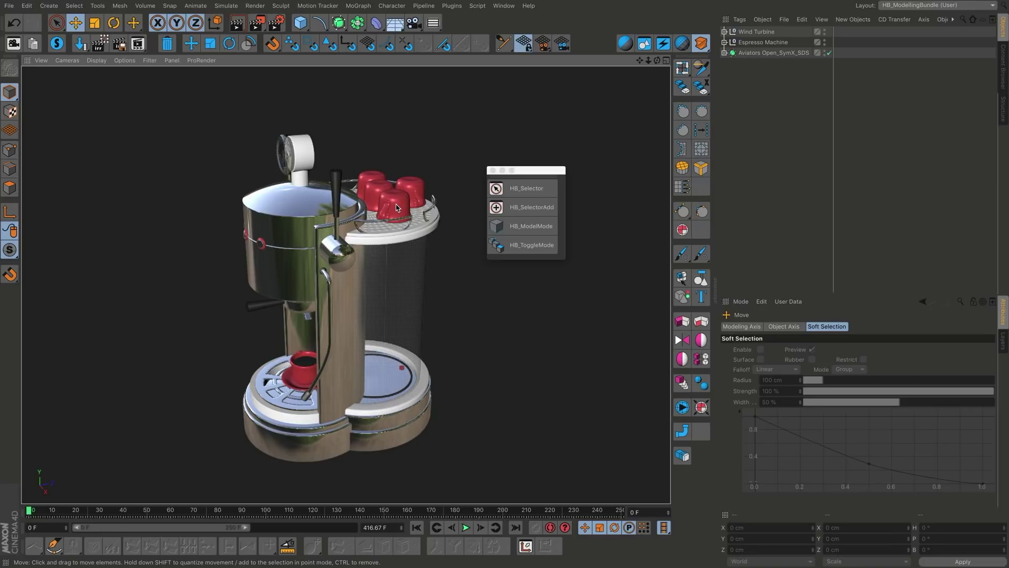
Step: Select the front red cup on the machine's top tray with HB_Selector, activating its points
scroll(397, 206, up, 4)
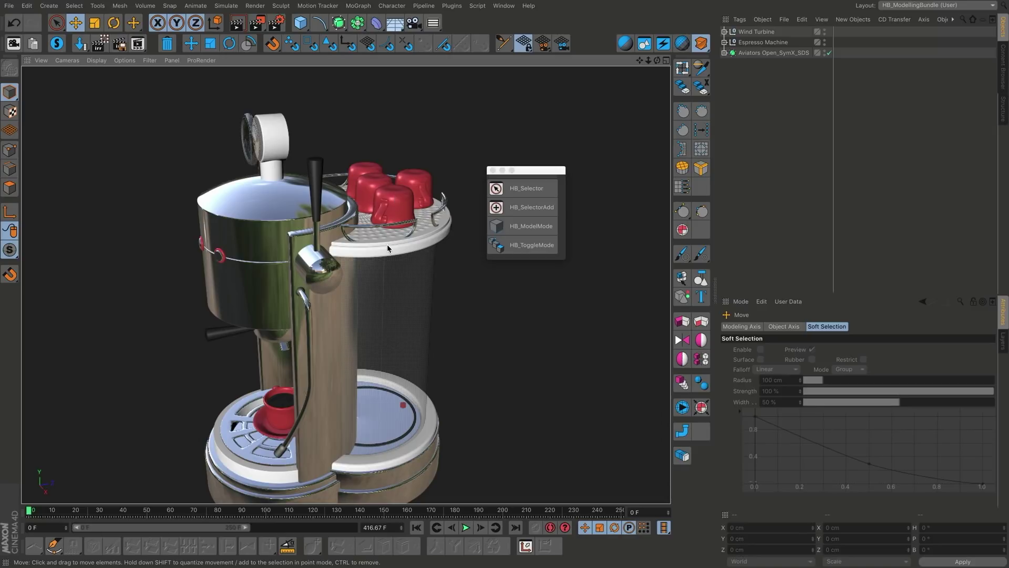
alt+right_drag(400, 204, 428, 191)
mouse_move(407, 203)
alt+mouse_down()
mouse_move(386, 208)
mouse_move(403, 203)
alt+mouse_up()
alt+right_drag(403, 203, 358, 214)
alt+drag(358, 214, 399, 202)
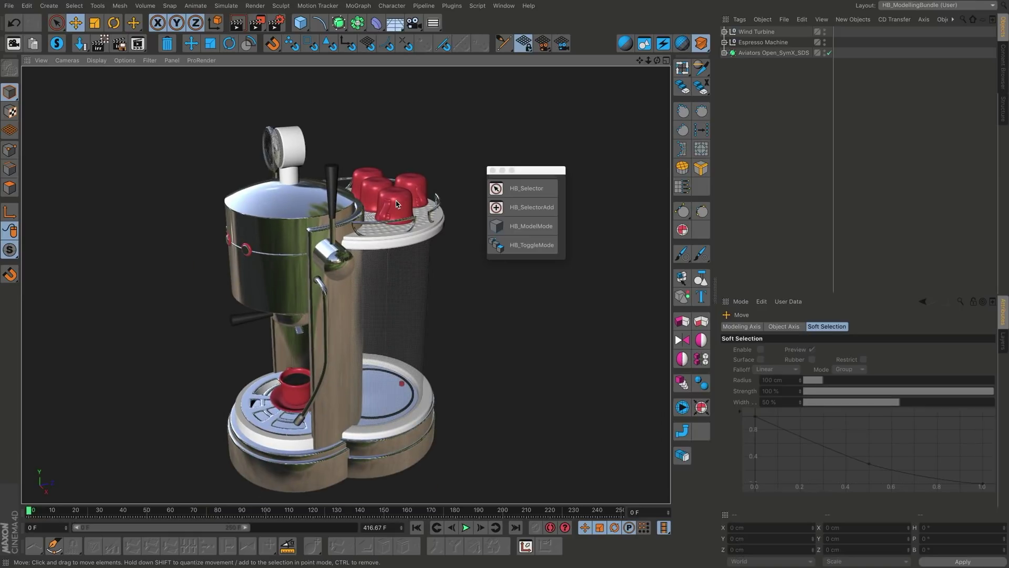
key(s)
mouse_move(397, 204)
alt+mouse_down()
mouse_move(410, 204)
mouse_move(395, 208)
alt+mouse_up()
scroll(391, 205, up, 8)
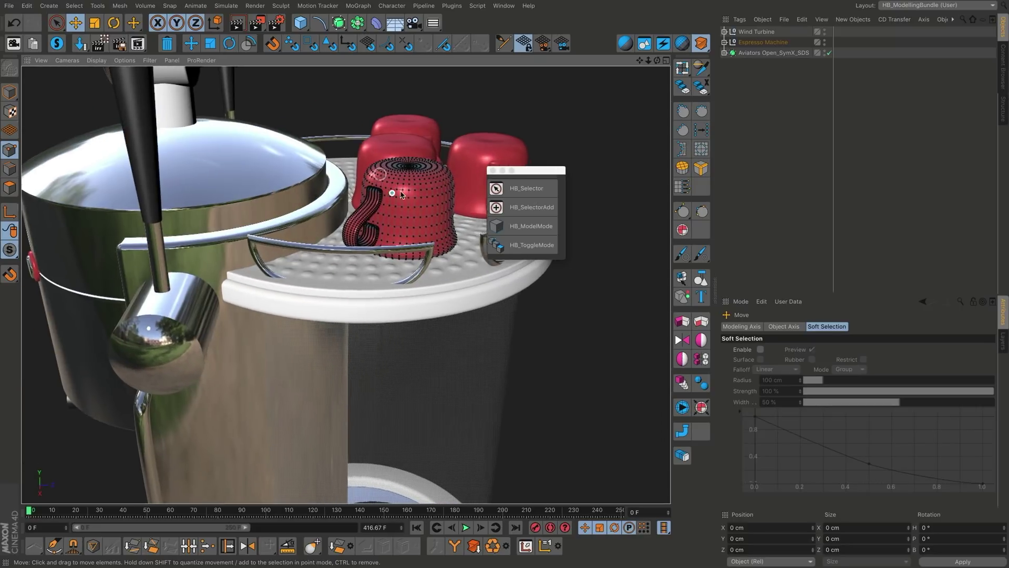
alt+drag(378, 202, 395, 240)
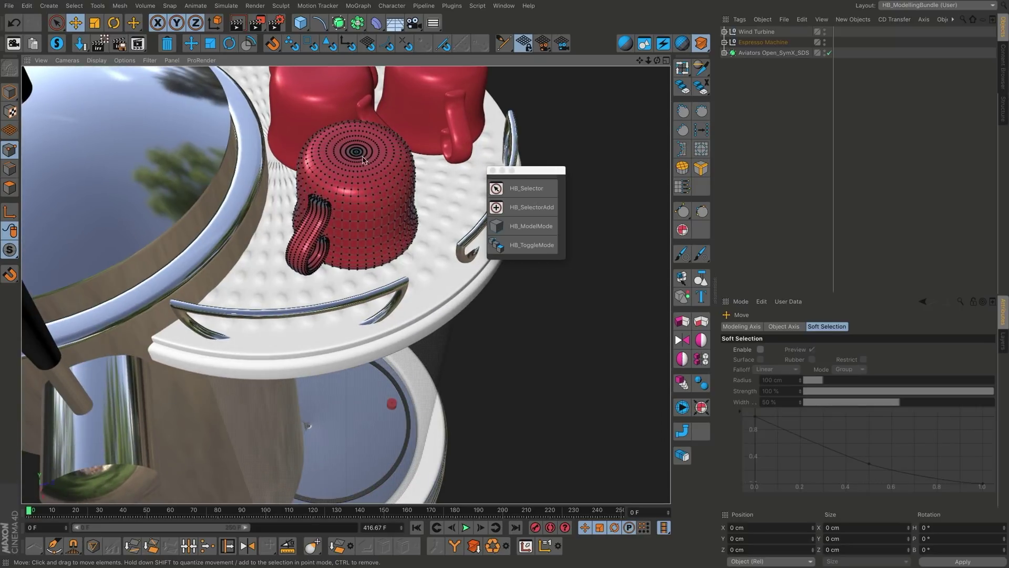
alt+drag(366, 187, 326, 156)
alt+drag(373, 214, 408, 207)
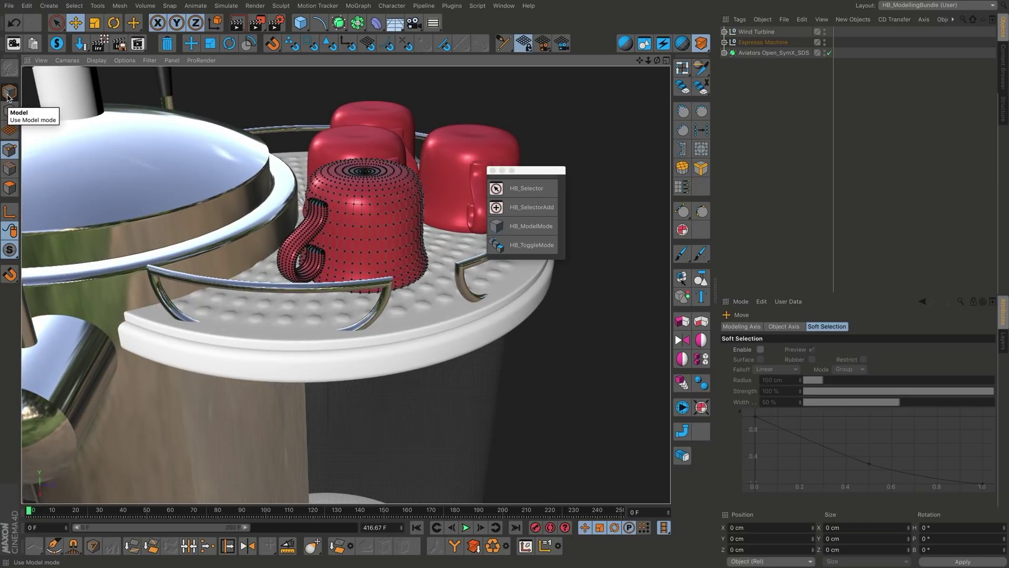
alt+drag(407, 212, 376, 213)
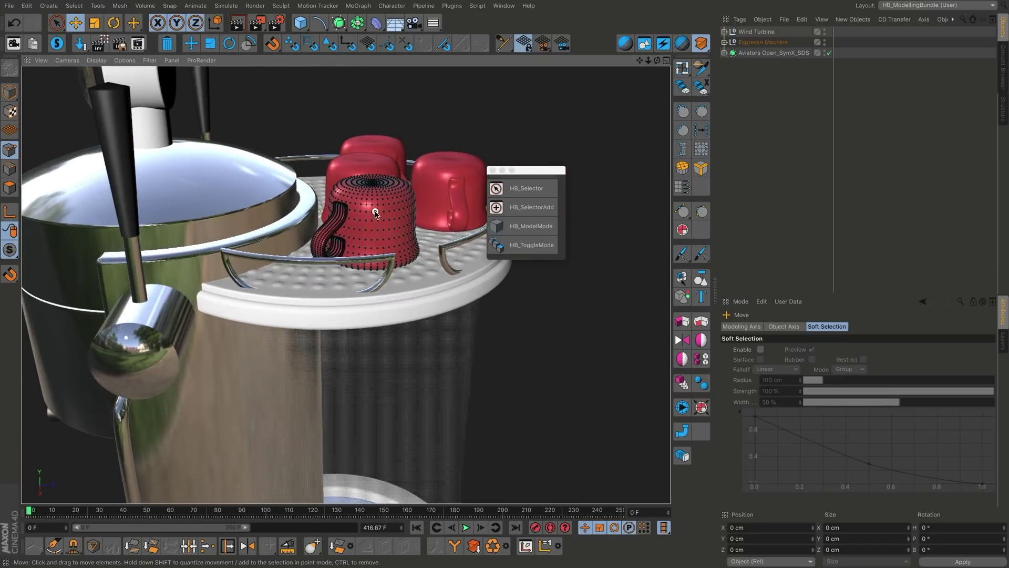
Step: Try moving the front cup in model mode to about X 2.8, Y 9.8, Z 3 cm, undo the move and deselect it
click(10, 93)
alt+drag(453, 128, 367, 218)
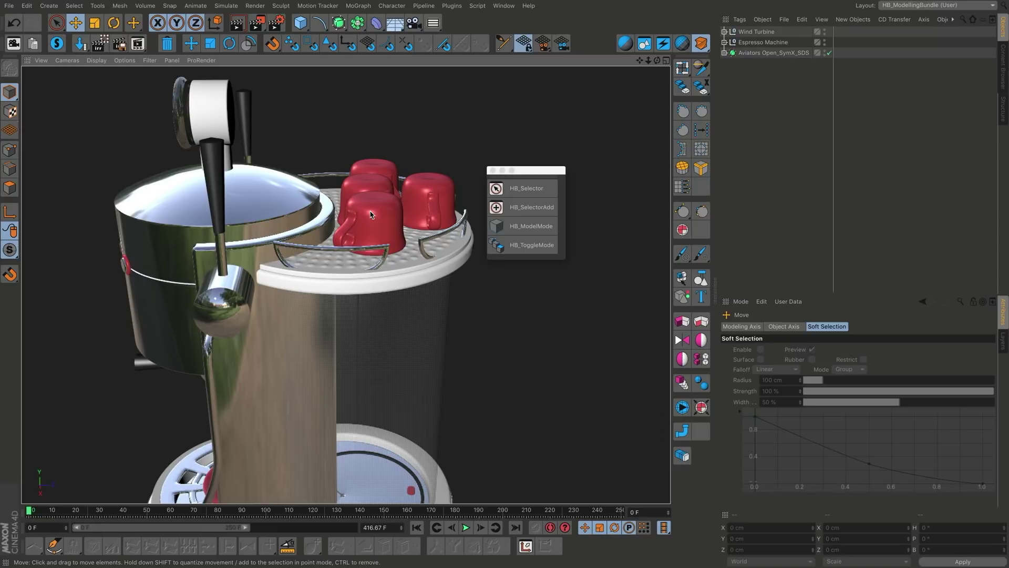
click(381, 220)
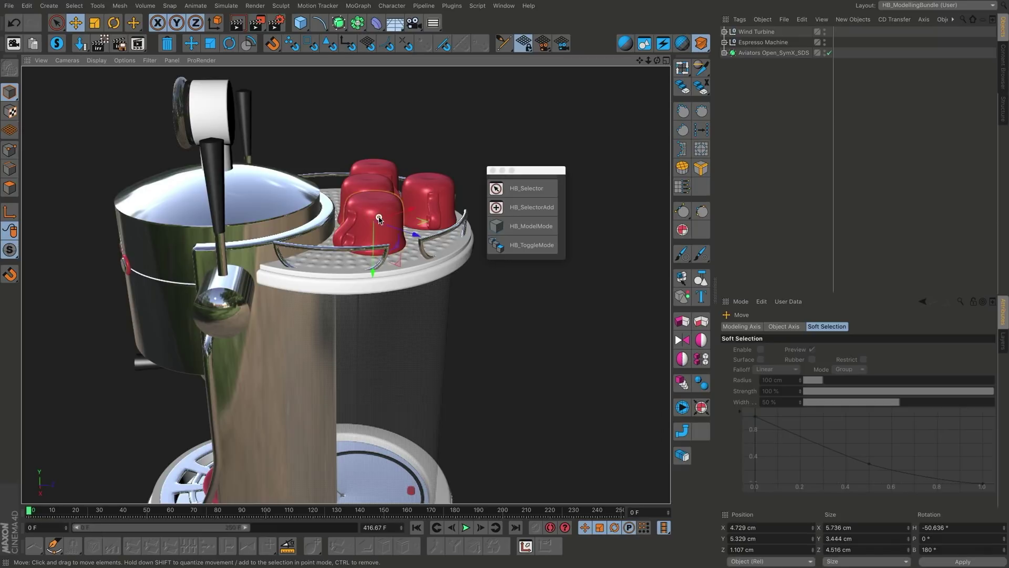
drag(381, 220, 384, 147)
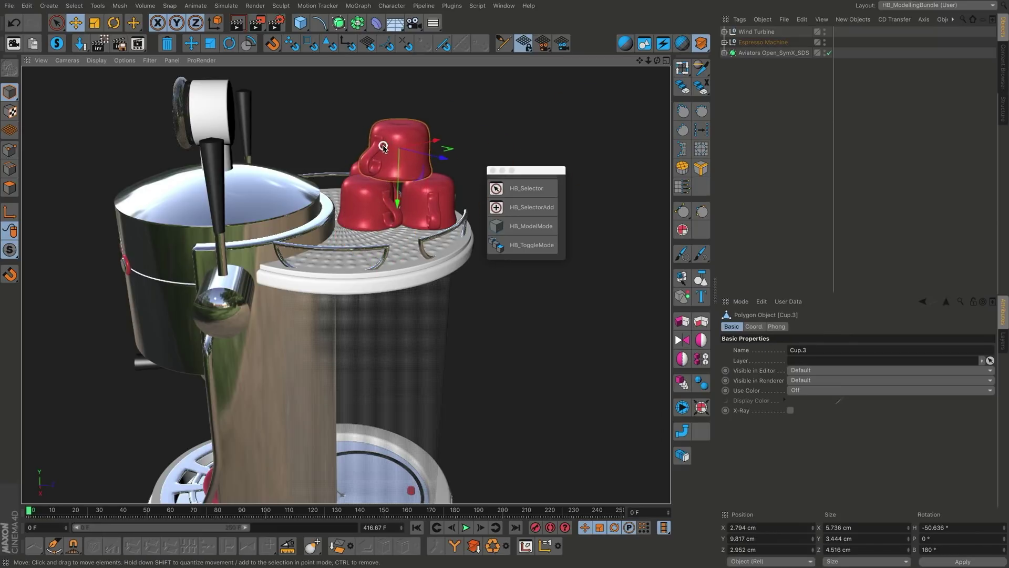
key(ctrl+z)
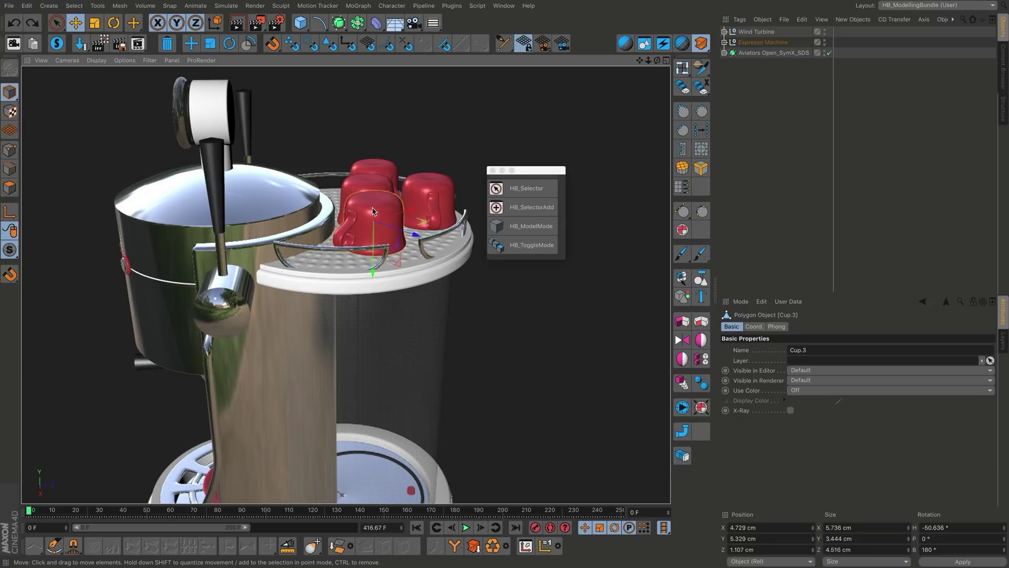
click(436, 166)
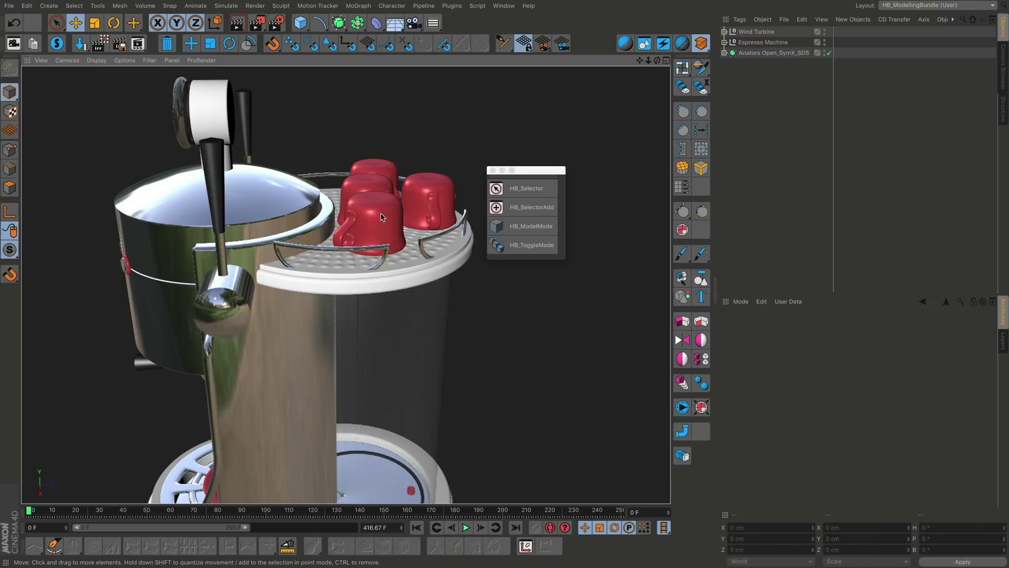
Step: Select the front cup with HB_Selector, switch to the rear cup and return to the front one, staying in point mode
key(Return)
alt+drag(379, 221, 385, 220)
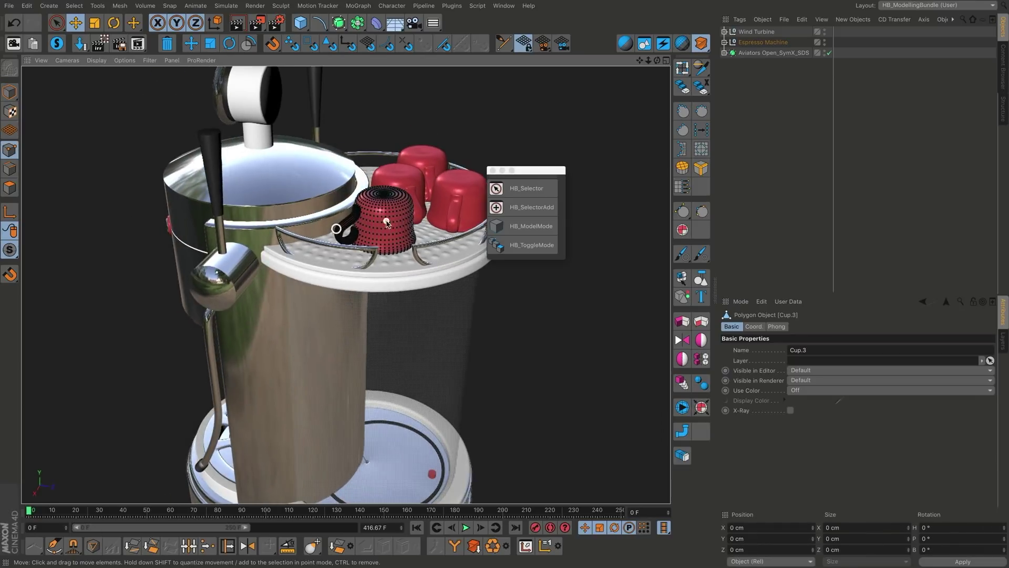
alt+right_drag(385, 220, 397, 206)
alt+drag(396, 206, 337, 223)
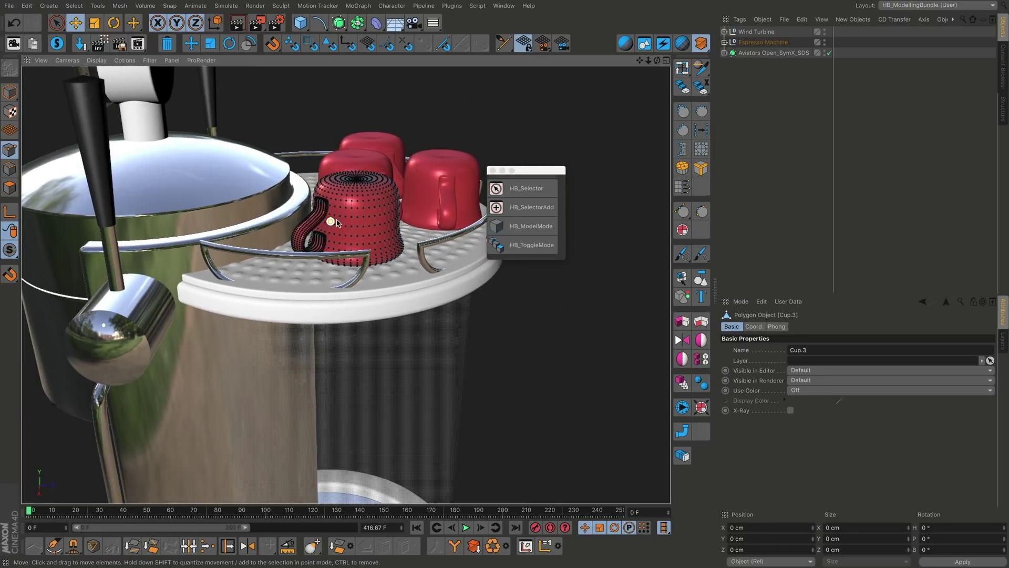
click(372, 156)
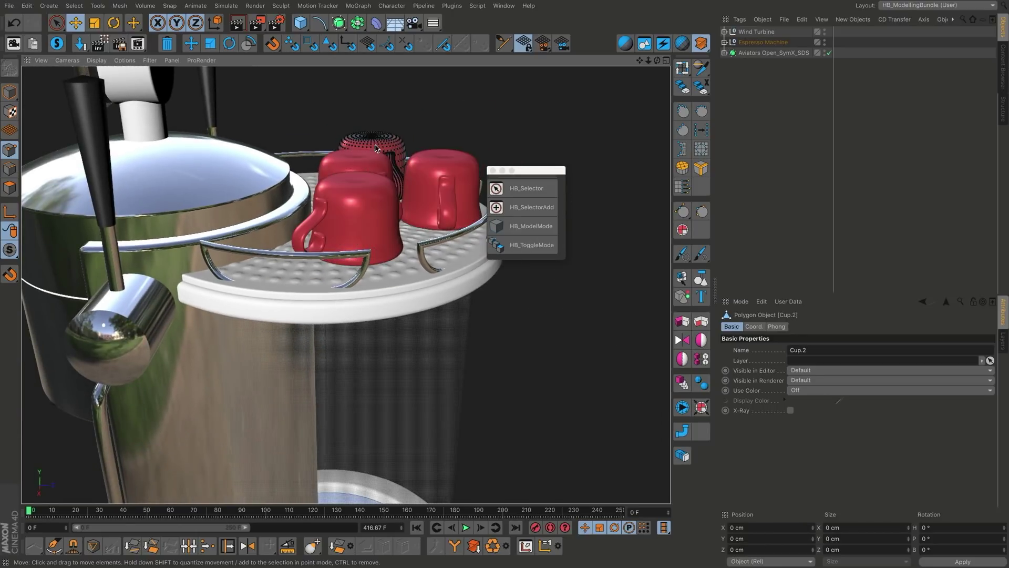
click(348, 205)
alt+drag(349, 205, 391, 235)
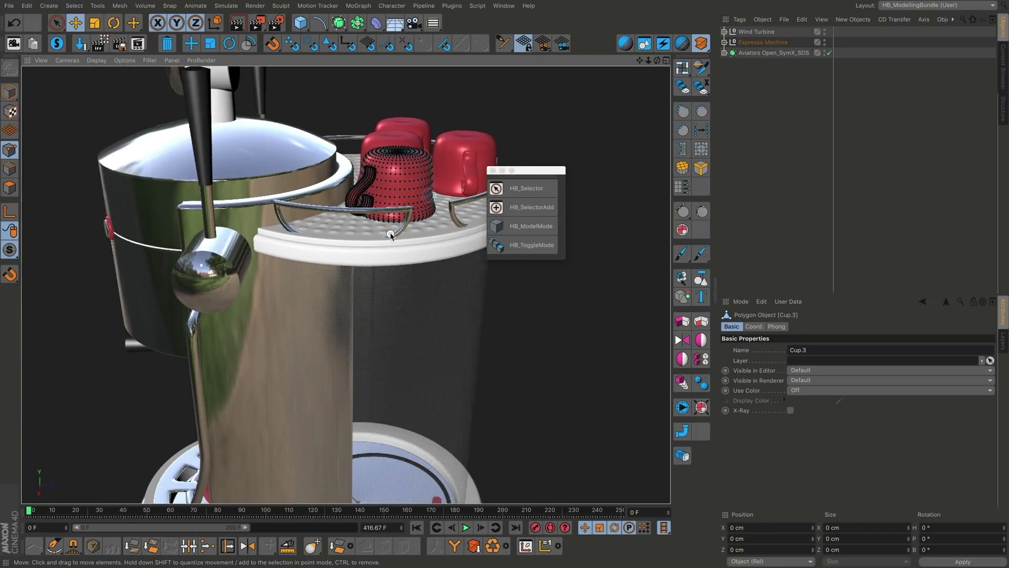
Step: Select the tray's front metal rail, Sweep 3, with HB_Selector
scroll(422, 195, up, 3)
click(422, 194)
scroll(422, 194, up, 4)
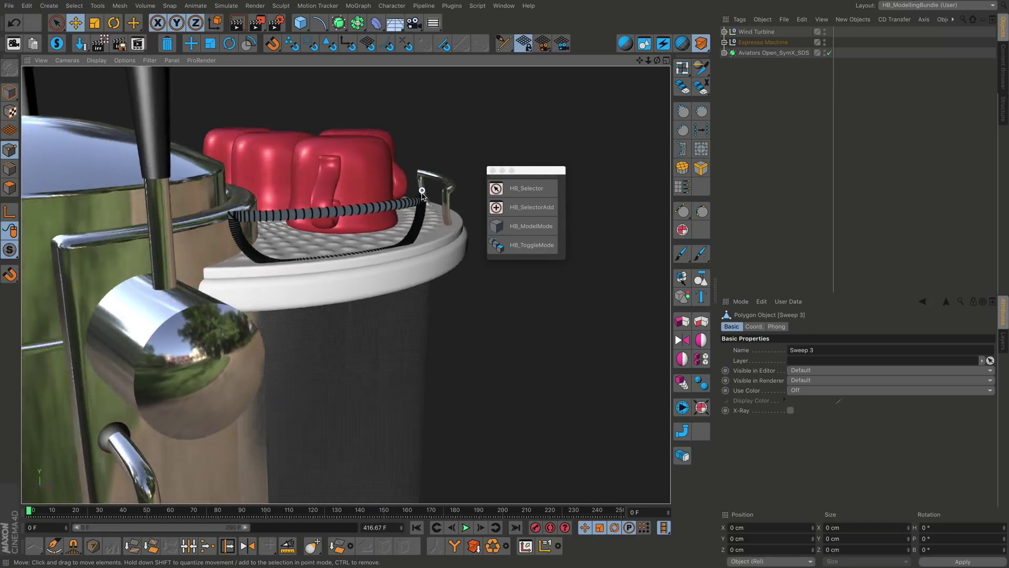
mouse_move(422, 194)
alt+mouse_down()
mouse_move(381, 221)
mouse_move(435, 204)
alt+mouse_up()
alt+drag(298, 230, 301, 234)
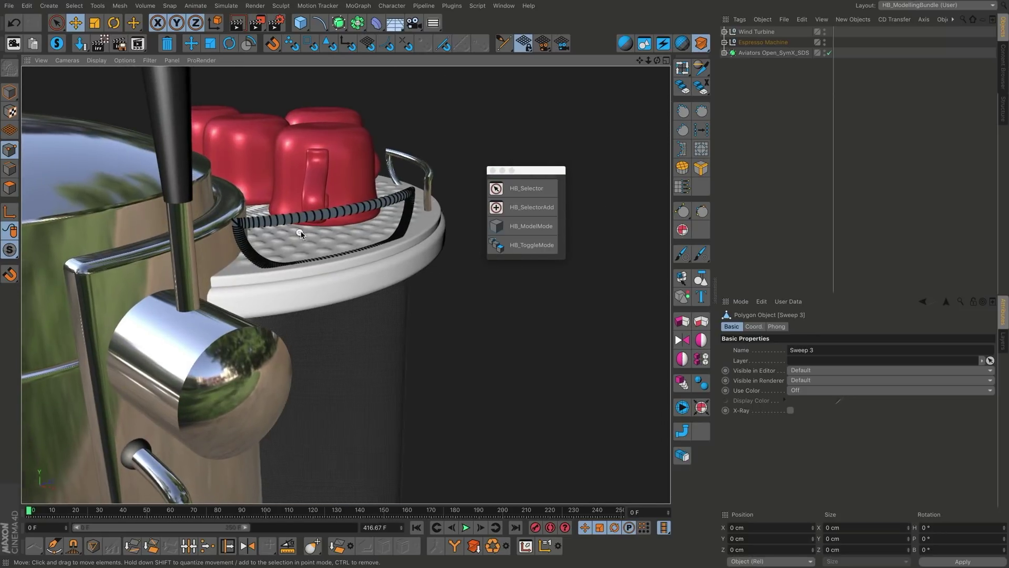
Step: Select the bar meter housing on top of the boiler with HB_Selector
scroll(315, 288, down, 5)
alt+drag(316, 288, 384, 325)
scroll(244, 205, up, 2)
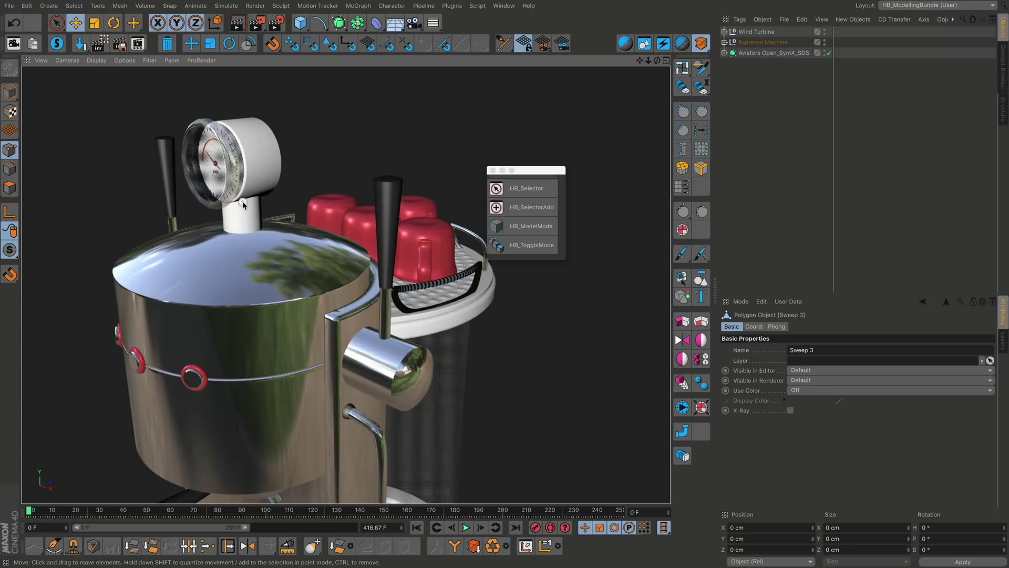
alt+drag(244, 204, 250, 158)
click(252, 166)
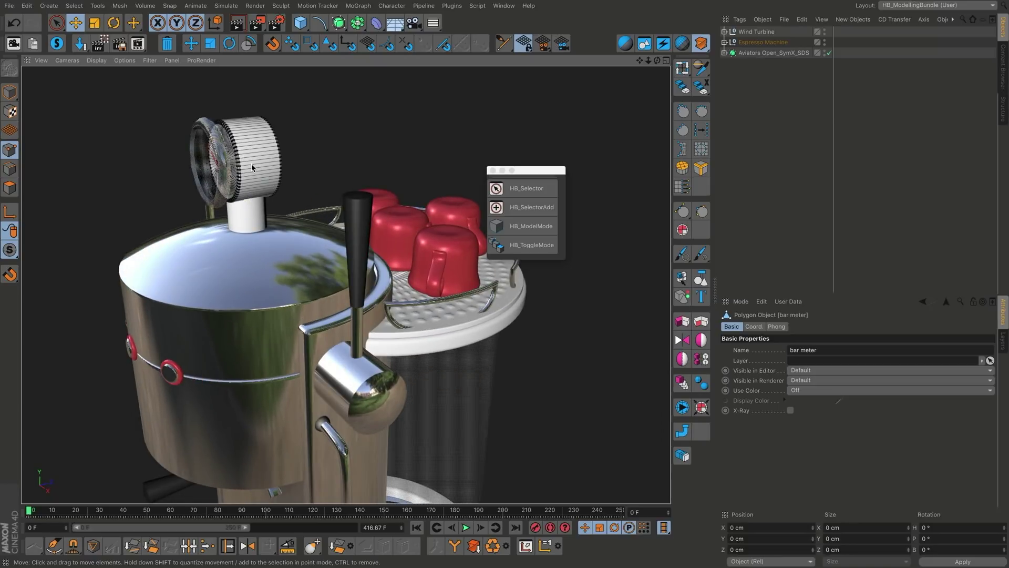
Step: Select the bar cylinder beneath the gauge and move it to about X -0.41, Y 37.68, Z 0.29 cm
scroll(240, 209, up, 3)
click(249, 205)
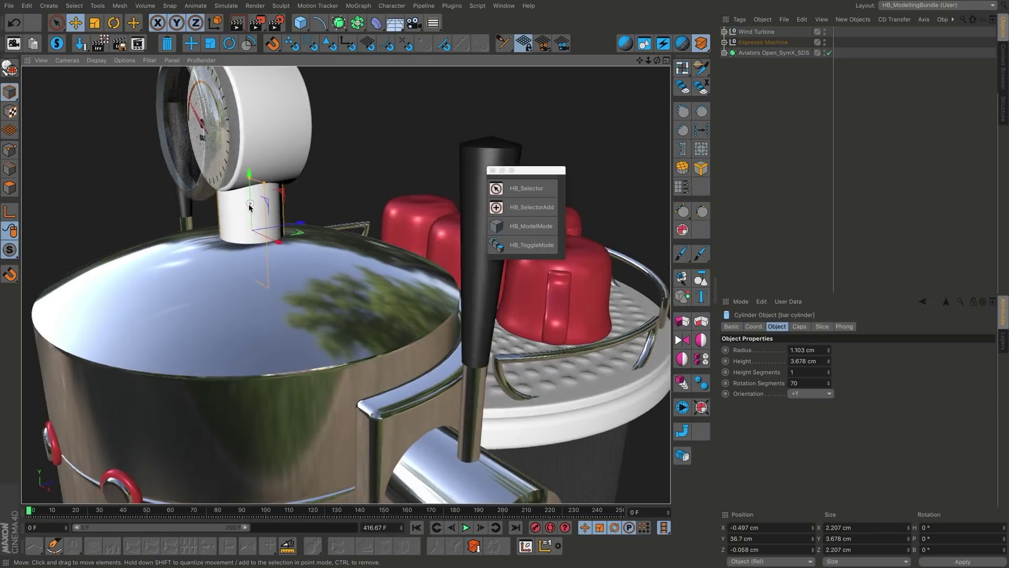
alt+drag(250, 206, 251, 203)
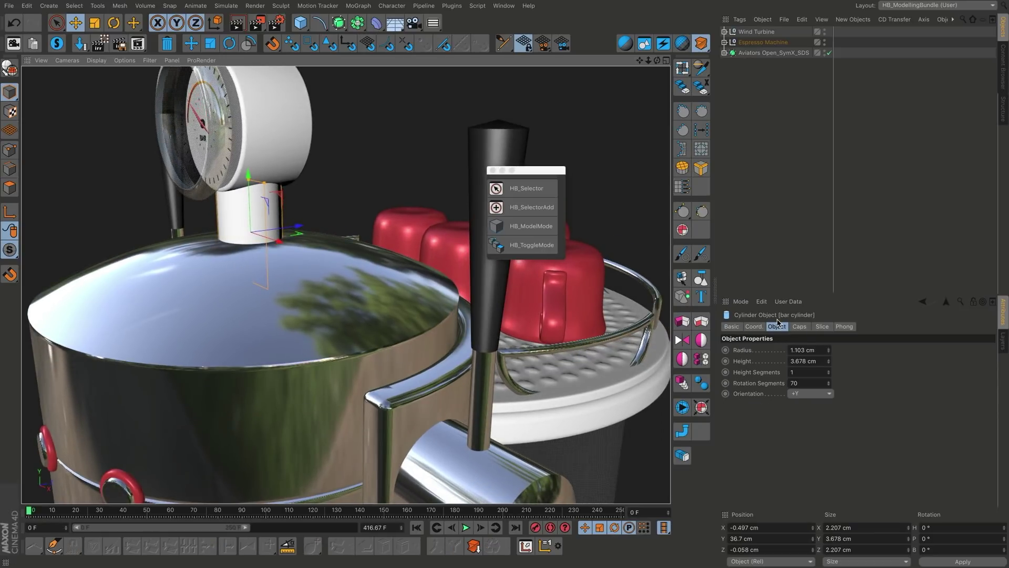
drag(342, 189, 397, 167)
scroll(345, 187, up, 3)
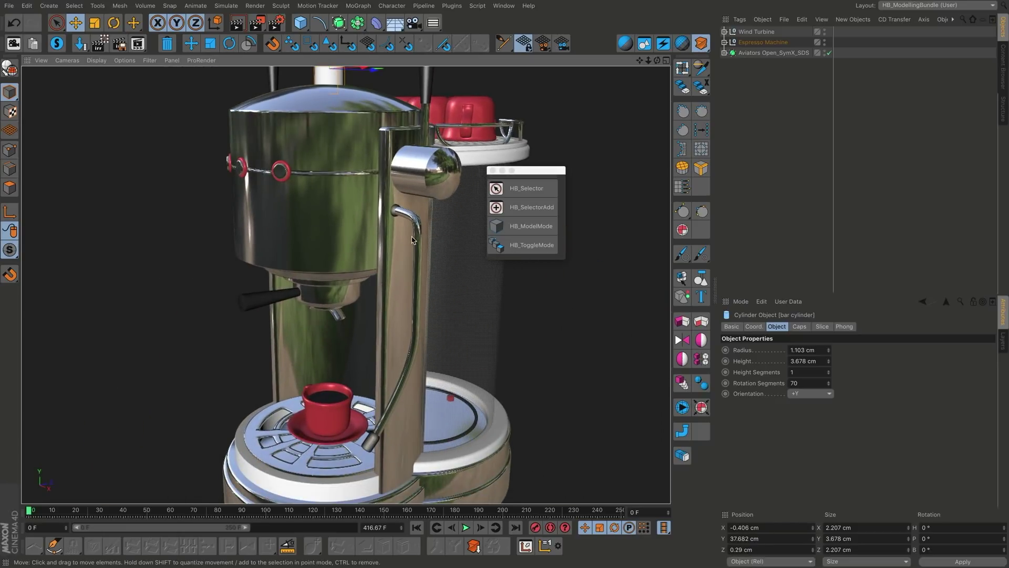
Step: Select the socket cylinder under the boiler, and switch the selection to the black coffee handle with HB_Selector
alt+drag(306, 280, 312, 286)
click(309, 297)
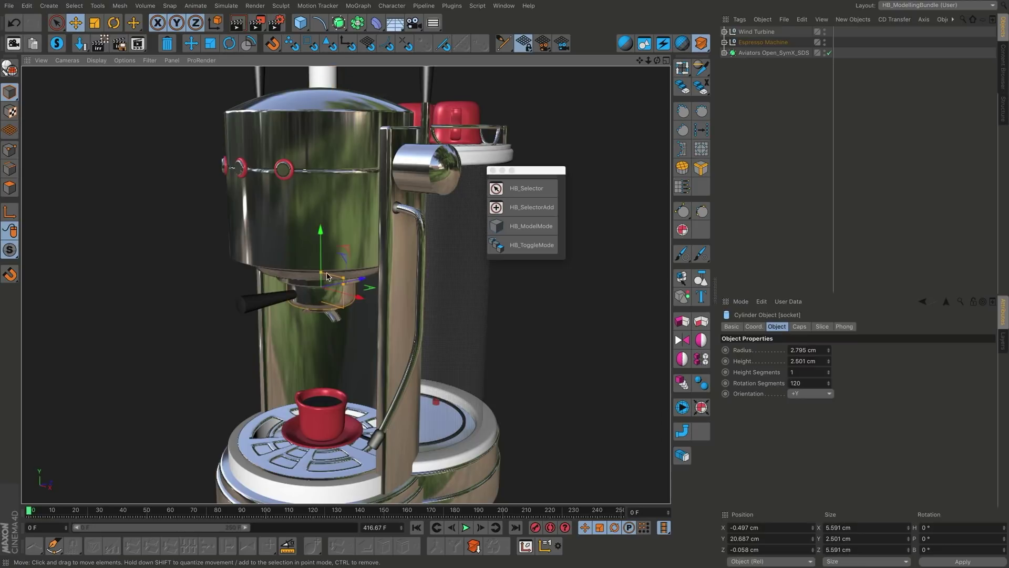
click(273, 303)
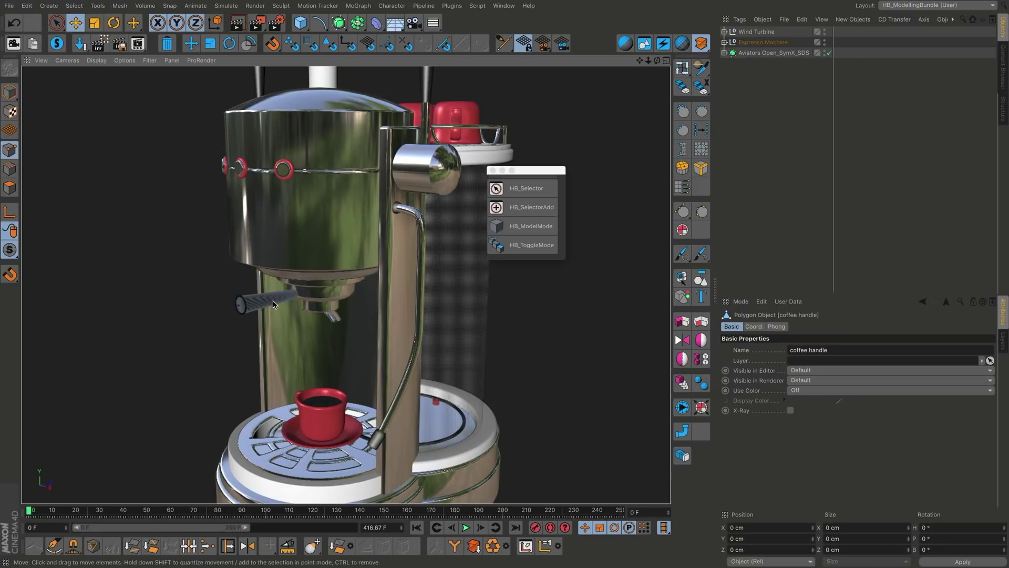
scroll(225, 308, up, 5)
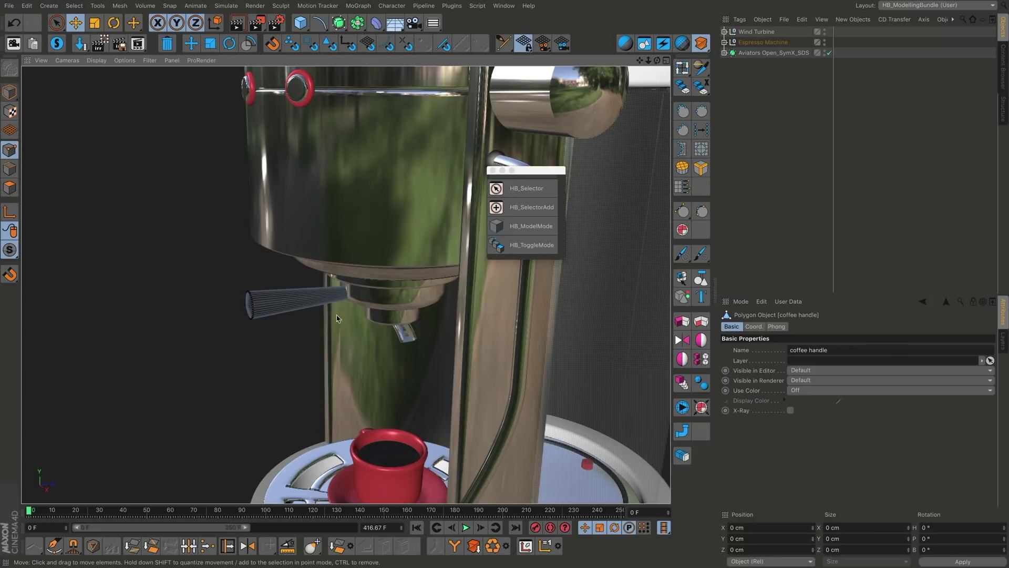
Step: Select the filled coffee cup on the drip tray with HB_Selector
alt+drag(280, 303, 362, 313)
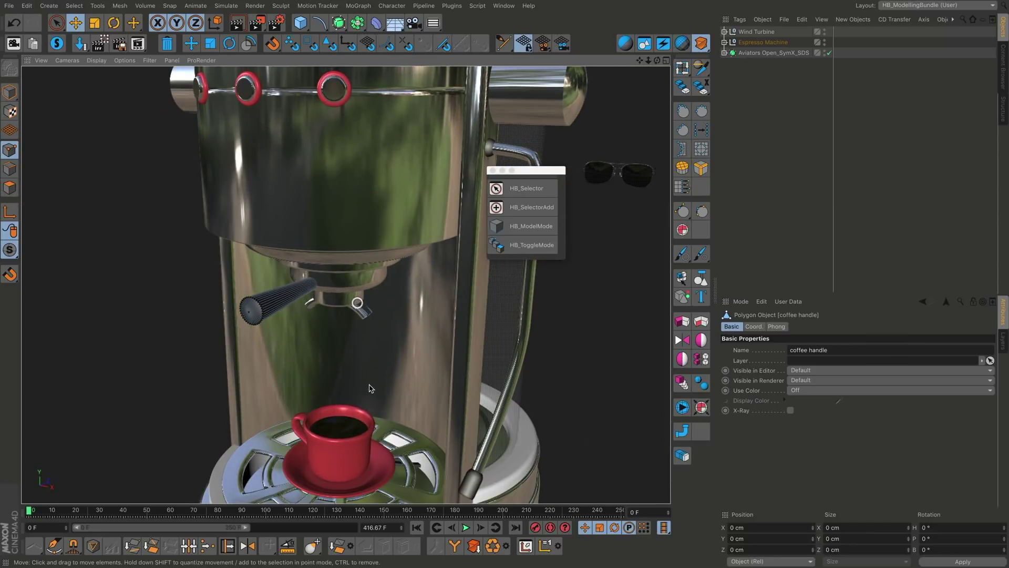
click(357, 421)
alt+drag(402, 381, 335, 266)
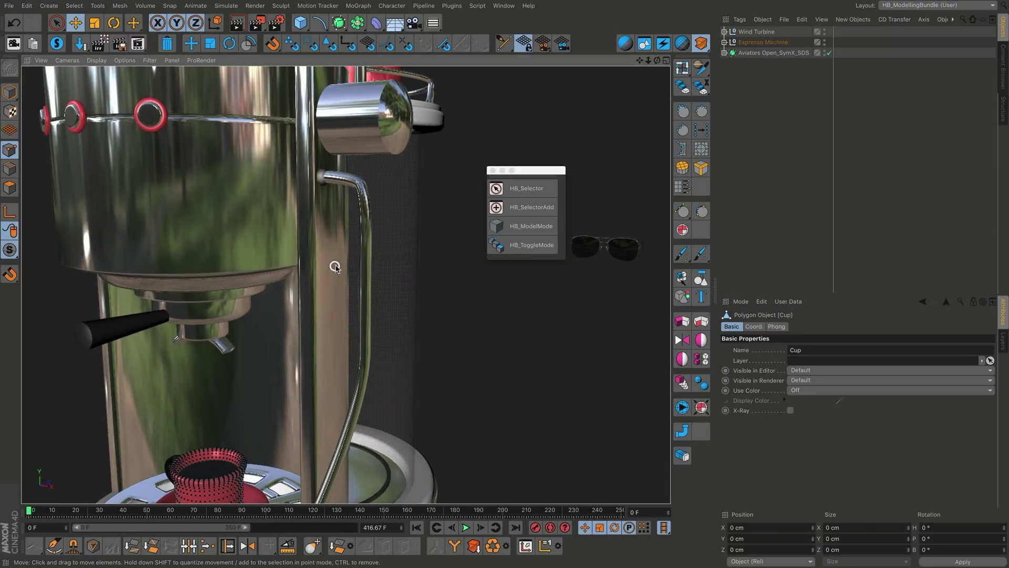
Step: Select the steam pipe together with its spline, Spline.1, using HB_Selector and nudge the selection slightly along X
alt+drag(365, 225, 372, 205)
click(365, 268)
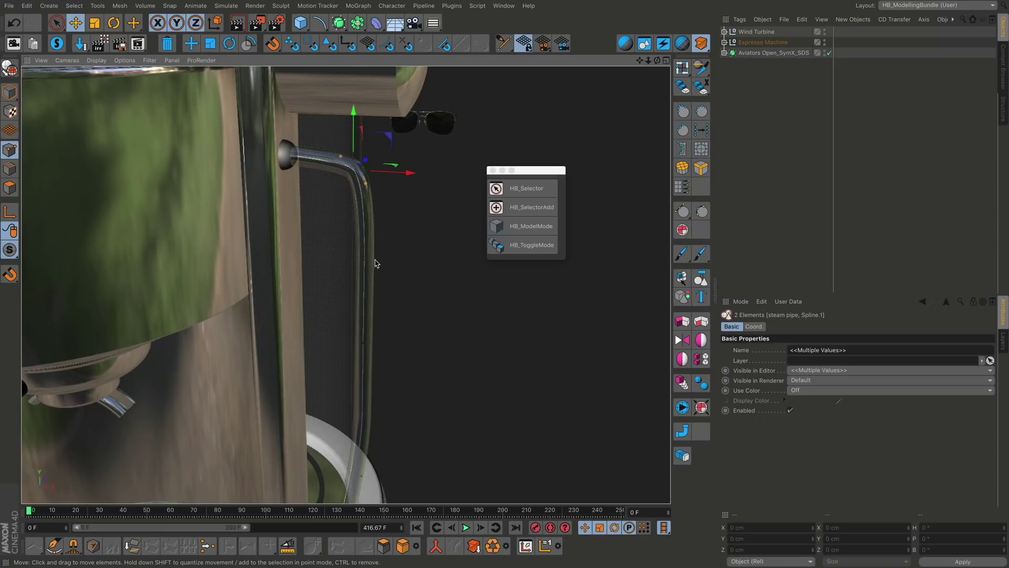
alt+drag(327, 170, 441, 250)
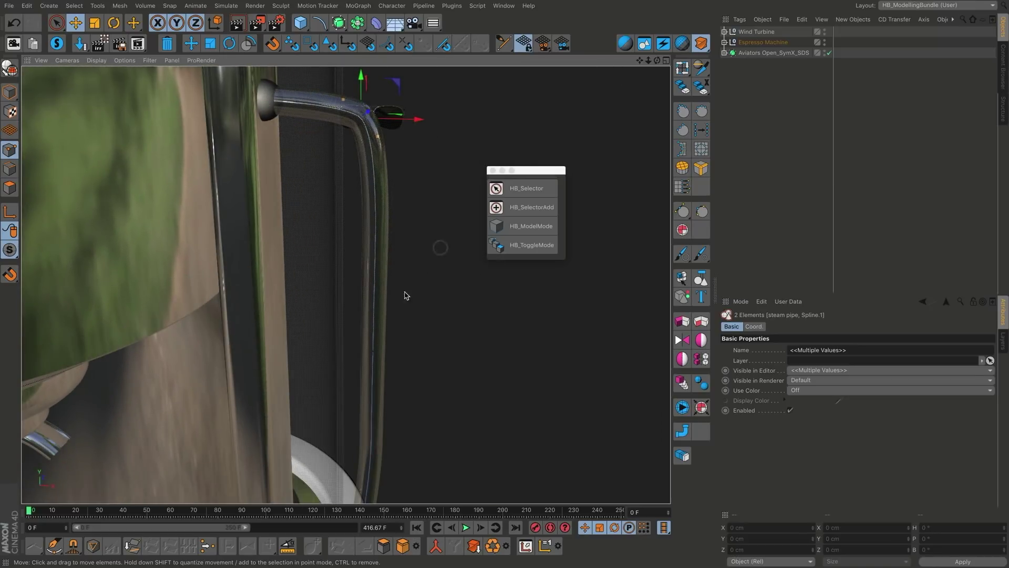
alt+drag(406, 295, 386, 257)
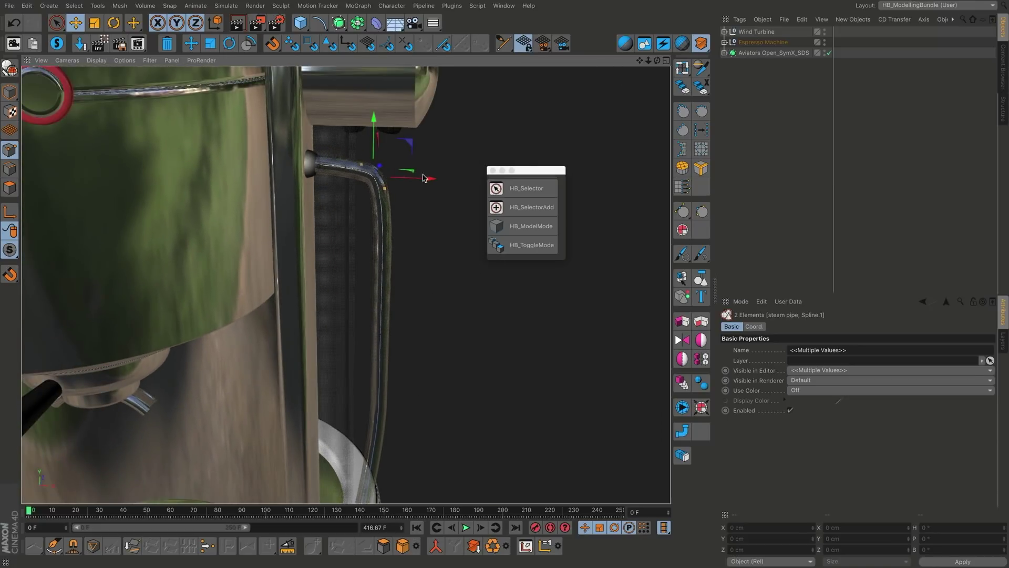
drag(425, 179, 422, 200)
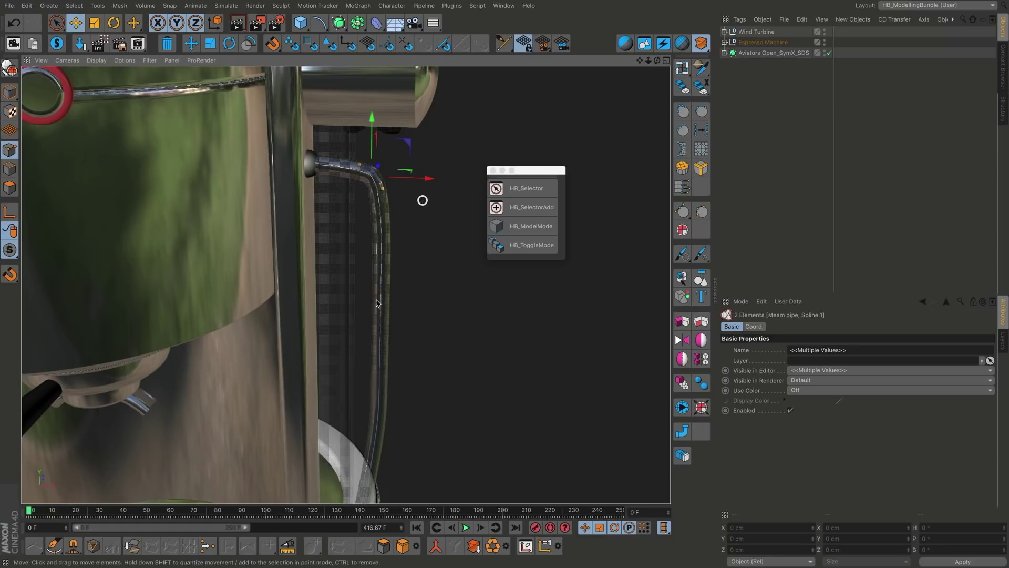
Step: Select the bar cylinder beneath the pressure gauge with HB_Selector
drag(415, 337, 387, 354)
scroll(435, 295, down, 10)
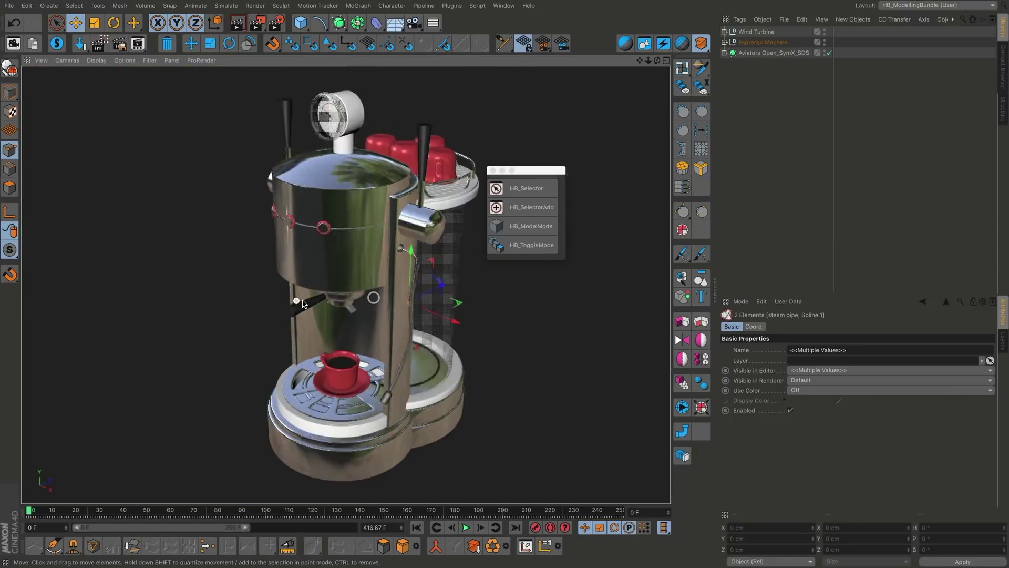
alt+drag(365, 242, 298, 209)
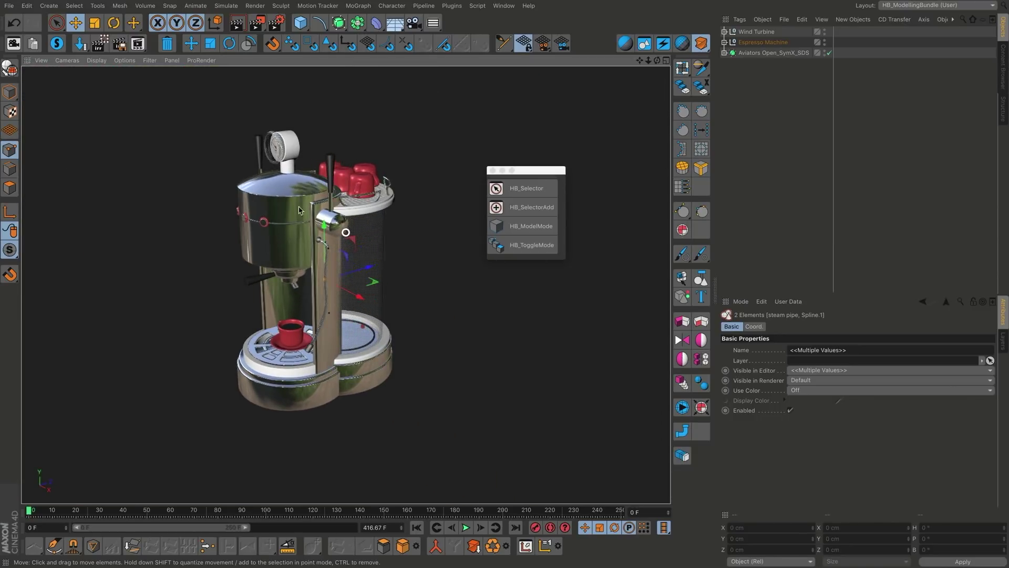
click(288, 169)
scroll(276, 167, up, 8)
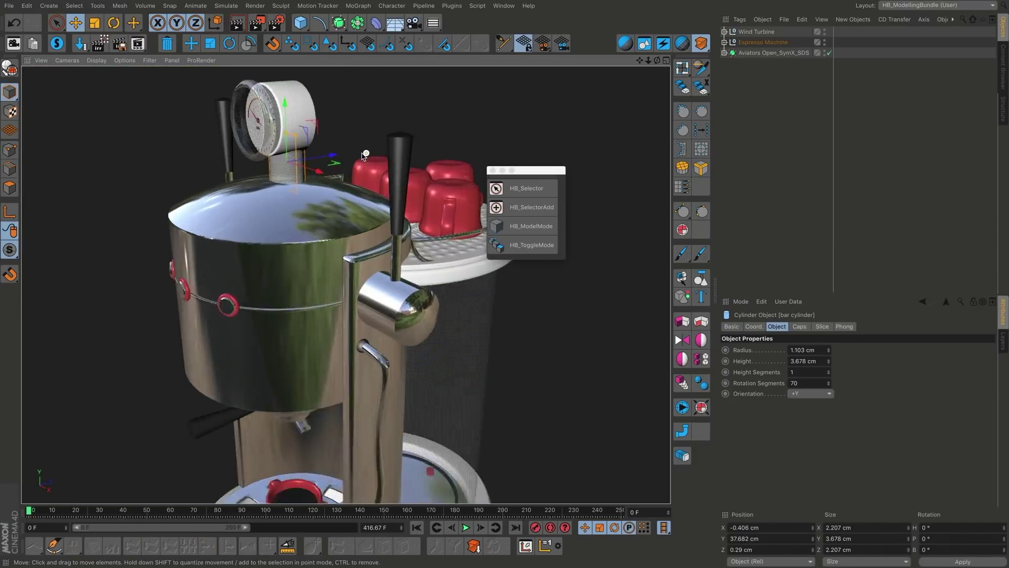
drag(272, 167, 405, 163)
Step: Select the chrome base container and slide it outward along Z, and switch the selection to the front base cylinder, base 0
click(312, 236)
click(362, 332)
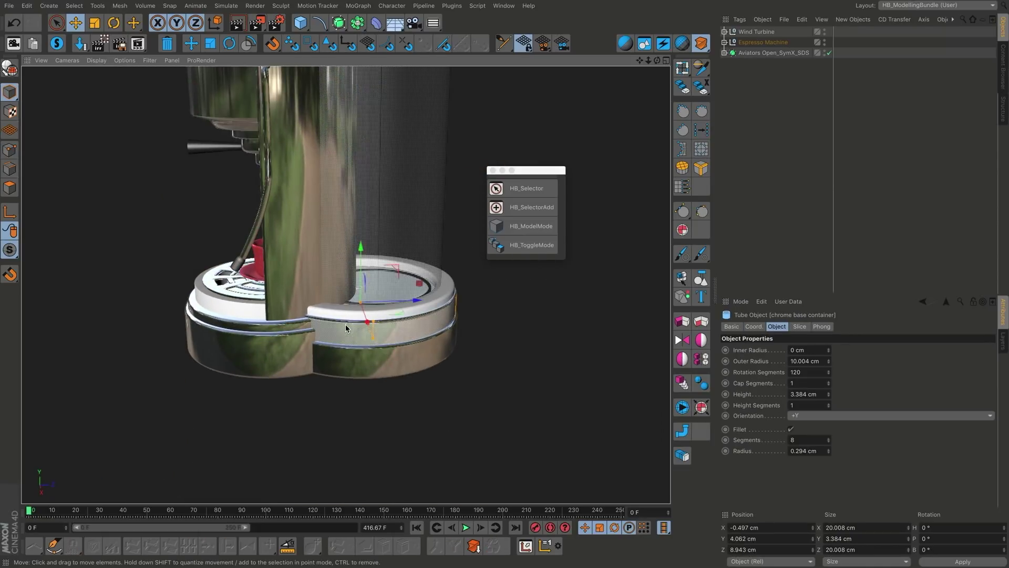
alt+drag(362, 332, 286, 346)
click(278, 352)
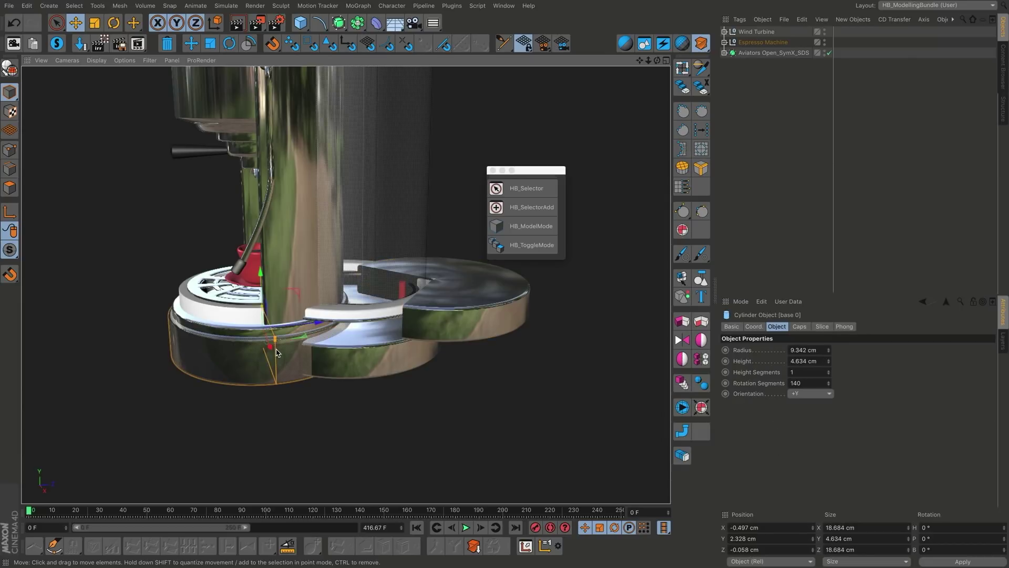
Step: Select the dripping plate under the cup with HB_Selector and scale all its points
click(217, 301)
alt+drag(218, 301, 202, 284)
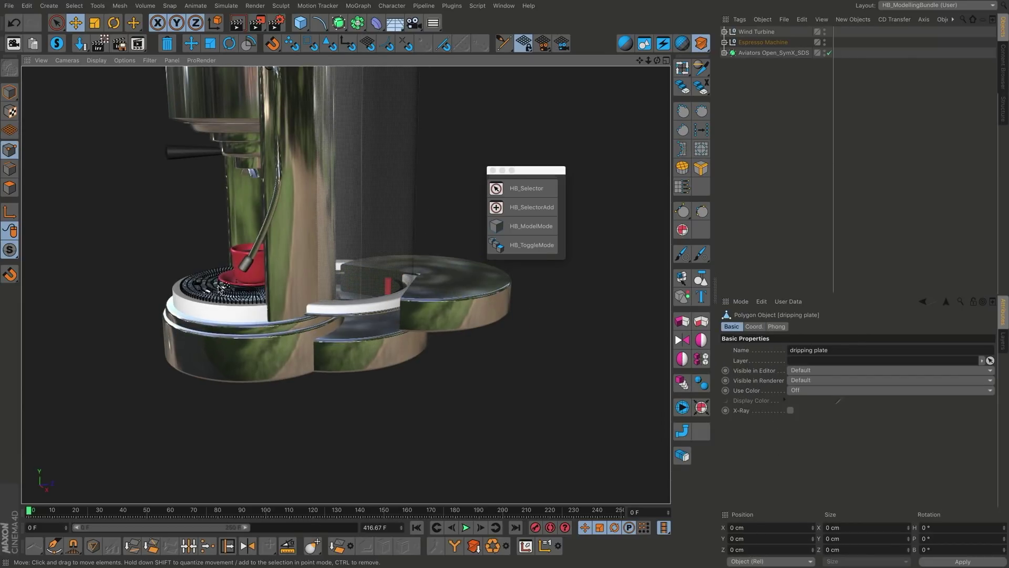
click(219, 289)
key(t)
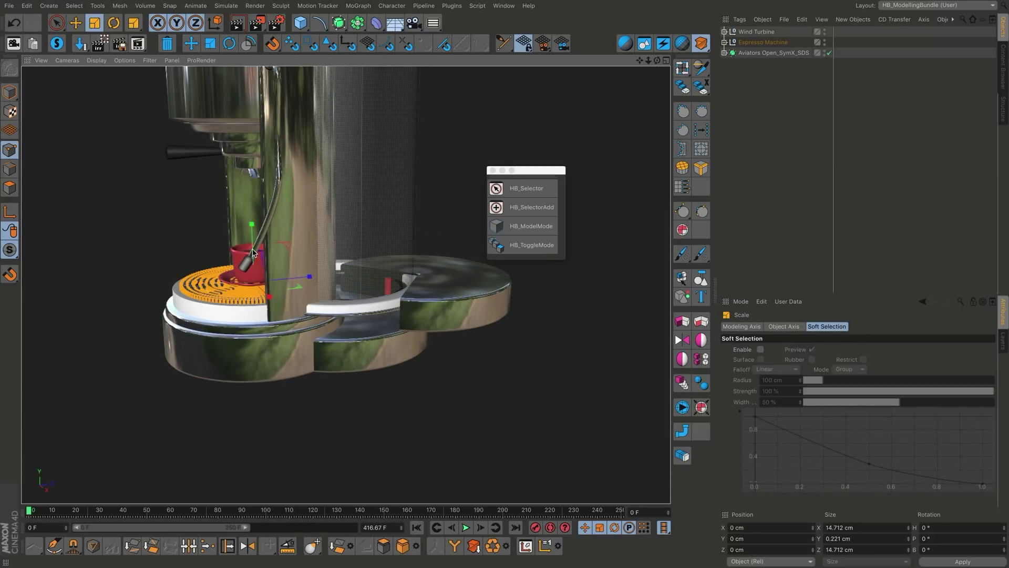
drag(254, 225, 276, 225)
alt+drag(276, 225, 310, 297)
key(e)
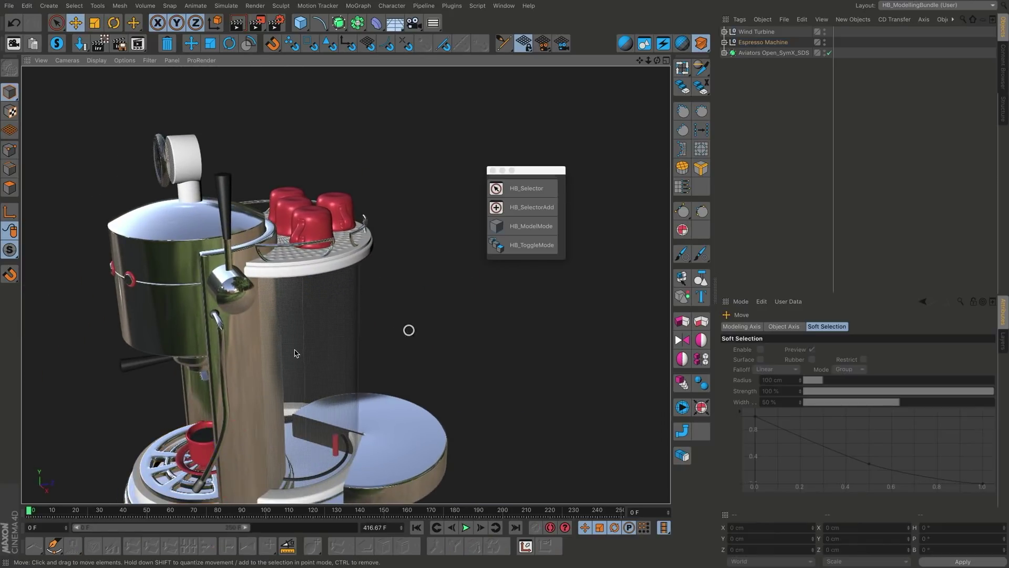
Step: Frame the Wind Turbine in the viewport, select the Cube that forms its nacelle cover, and hide it
click(759, 33)
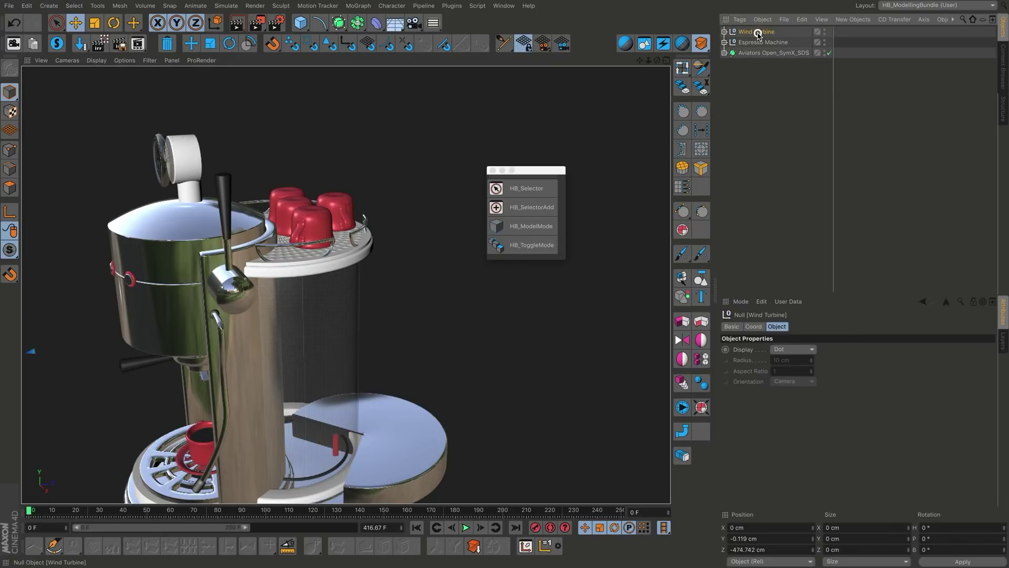
key(o)
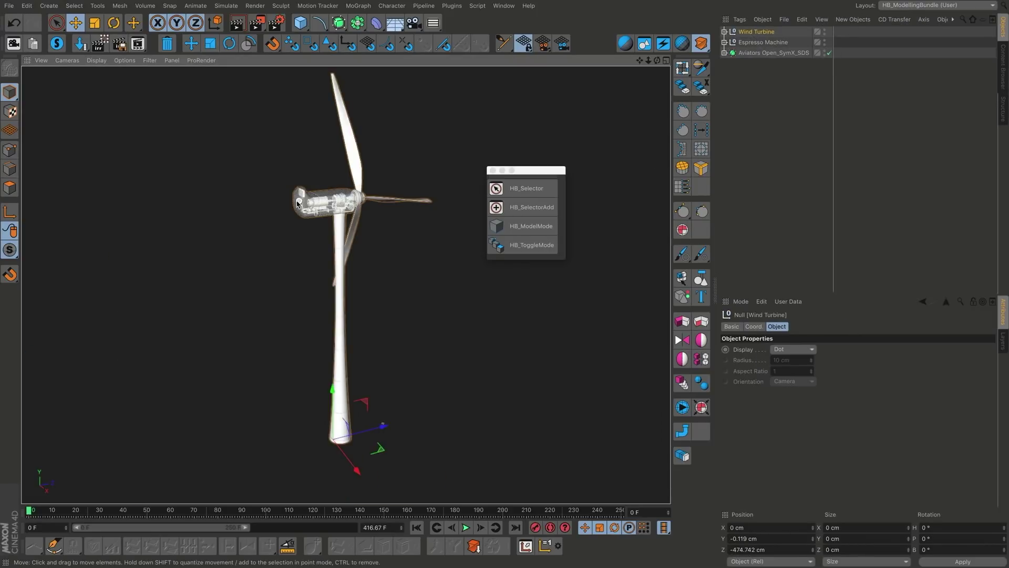
scroll(434, 187, up, 3)
click(434, 187)
scroll(428, 191, up, 2)
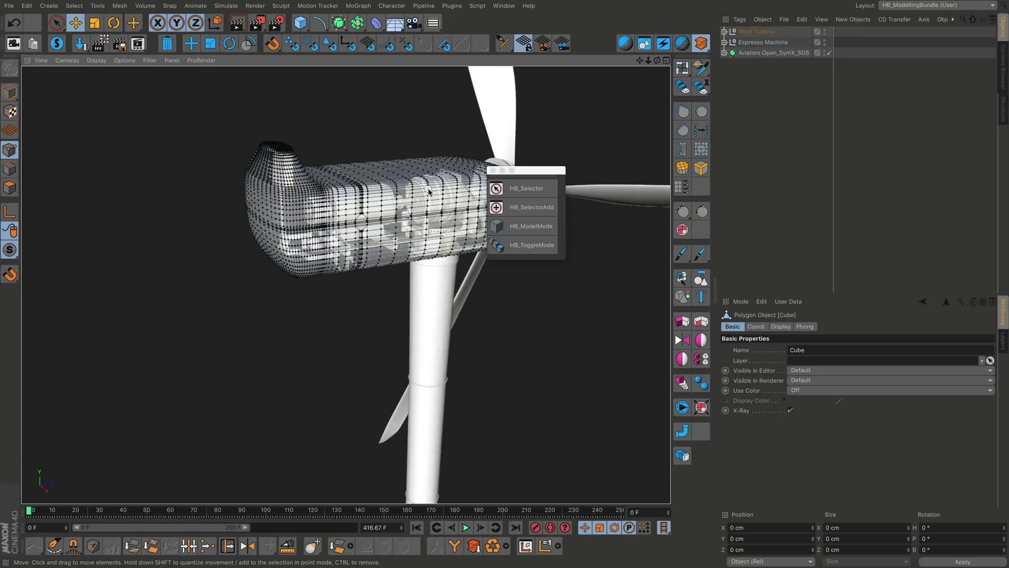
key(alt+h)
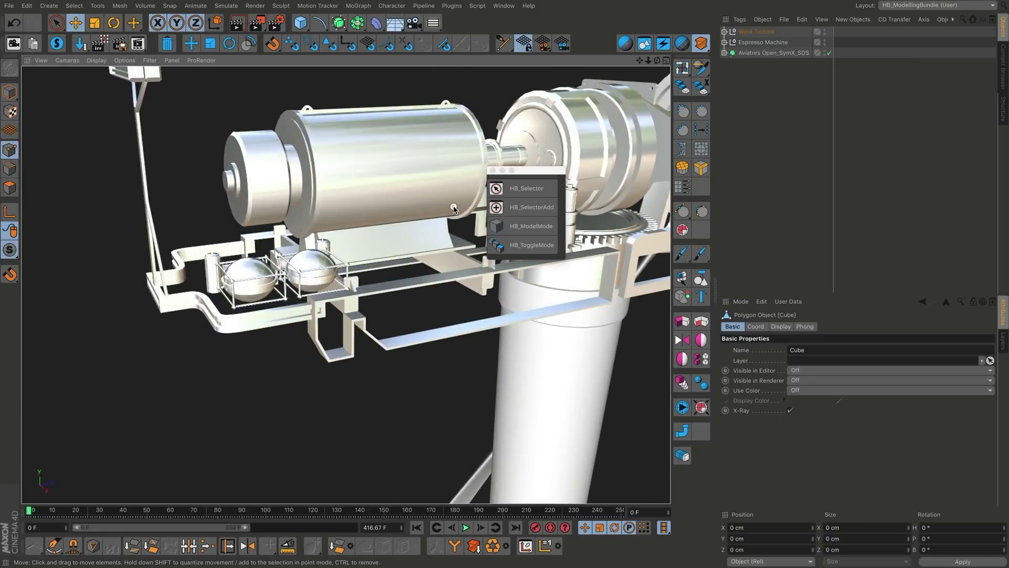
Step: Select the Sweep NURBS support rail with HB_Selector and move its lower bar's points down to about Y -111.24 cm
alt+drag(288, 280, 503, 281)
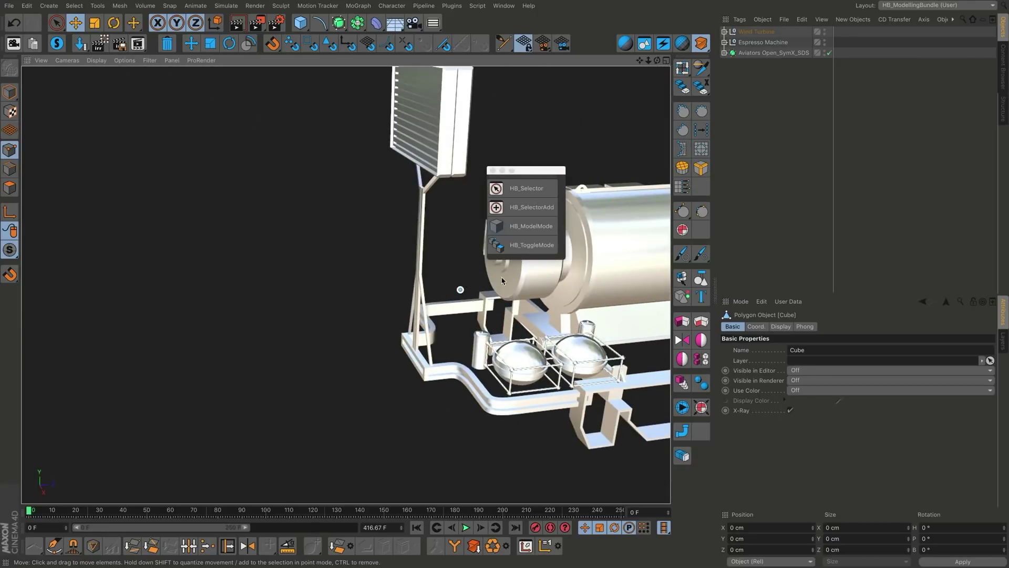
alt+drag(563, 304, 298, 279)
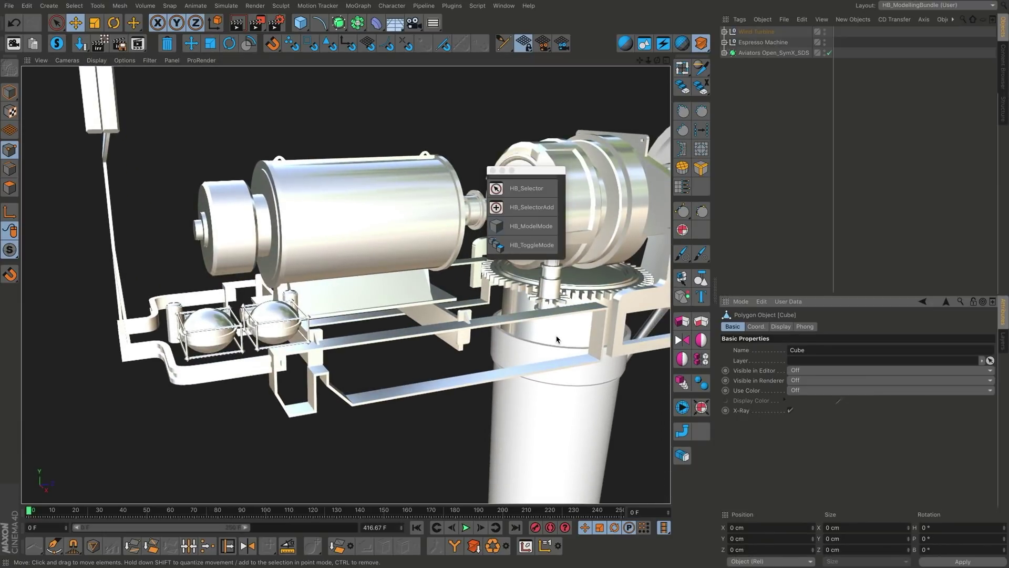
alt+drag(557, 339, 326, 335)
click(402, 313)
key(alt+s)
scroll(230, 407, down, 3)
alt+drag(230, 410, 507, 395)
key(alt+s)
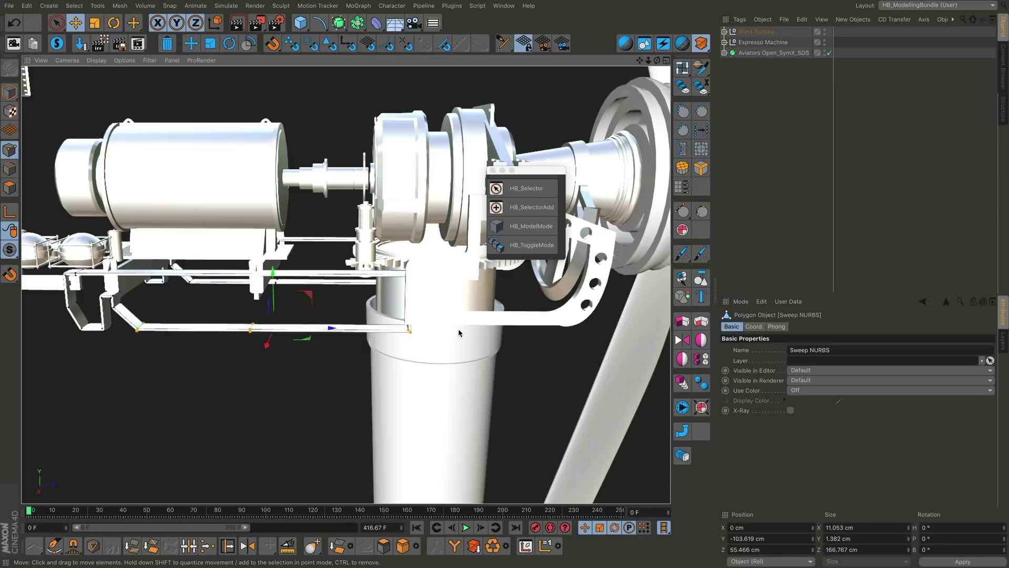
alt+drag(456, 311, 521, 302)
alt+middle_drag(376, 336, 392, 306)
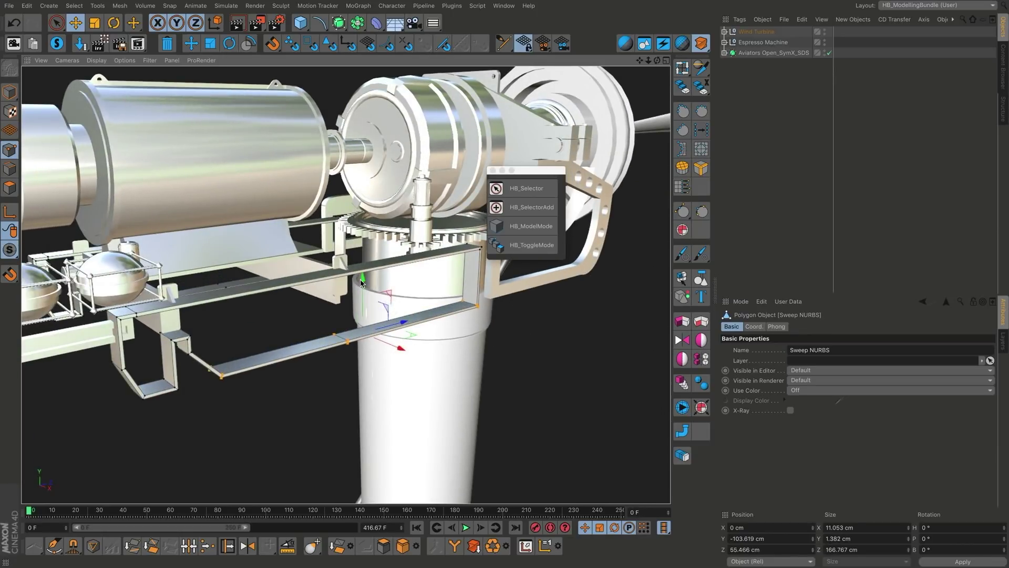
mouse_move(362, 283)
mouse_down()
mouse_move(361, 314)
mouse_move(369, 296)
mouse_up()
Step: Select the Oil Tank together with Cube.4 and Cylinder.9 using HB_Selector, in edge mode
alt+middle_drag(253, 337, 447, 316)
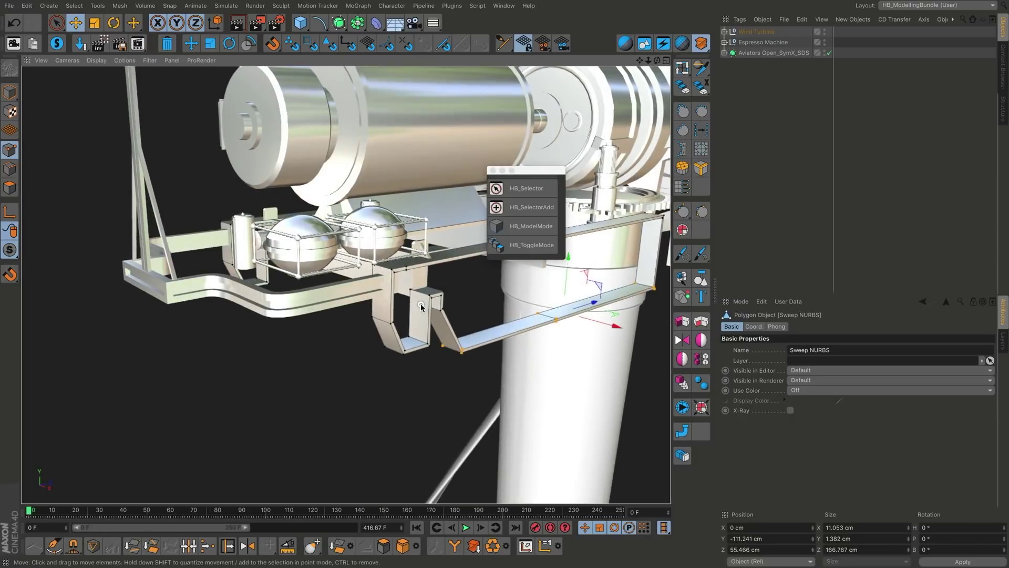
alt+drag(447, 316, 309, 300)
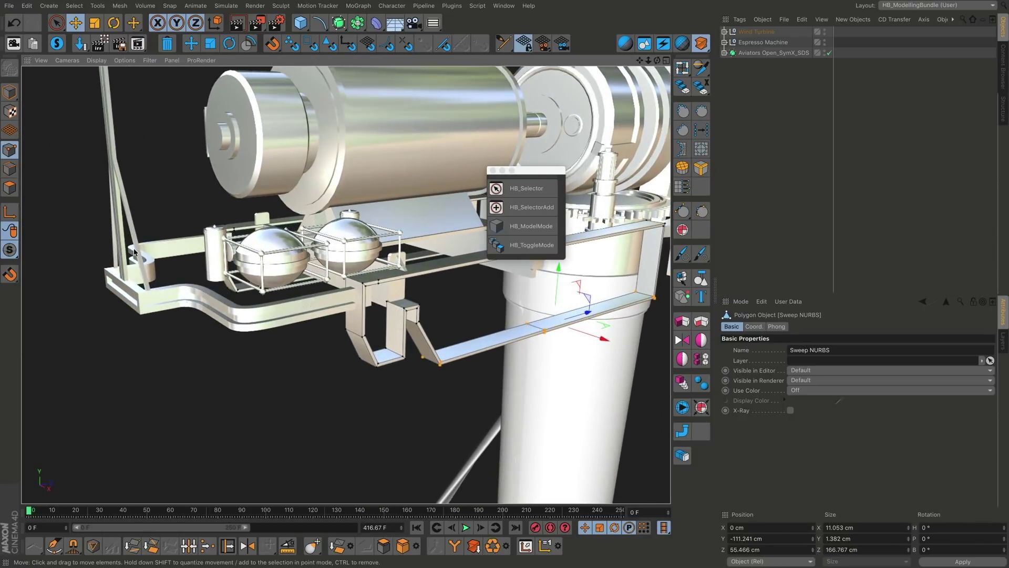
click(274, 245)
mouse_move(290, 252)
alt+mouse_down()
mouse_move(218, 238)
mouse_move(291, 256)
alt+mouse_up()
alt+right_drag(292, 257, 378, 230)
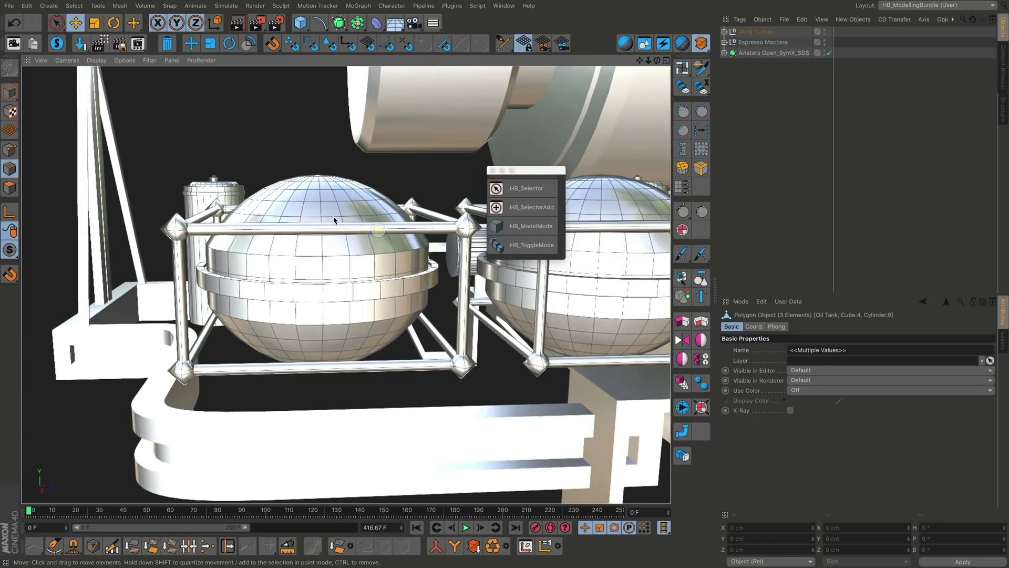
Step: Select the edge loop around the first oil tank's upper dome and fill-select the cap polygons above it
double_click(333, 217)
alt+drag(321, 225, 296, 195)
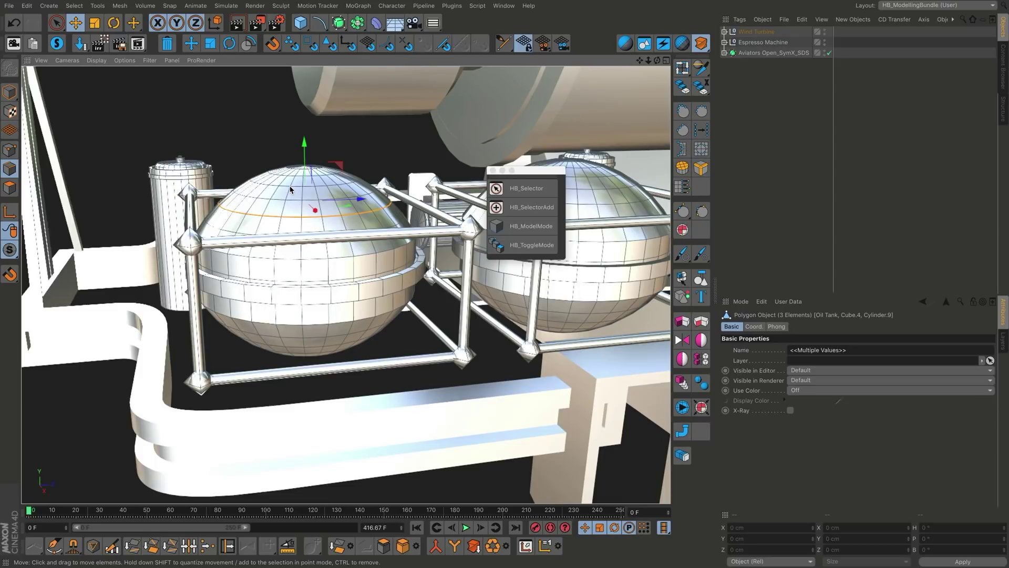
key(u)
key(f)
click(290, 187)
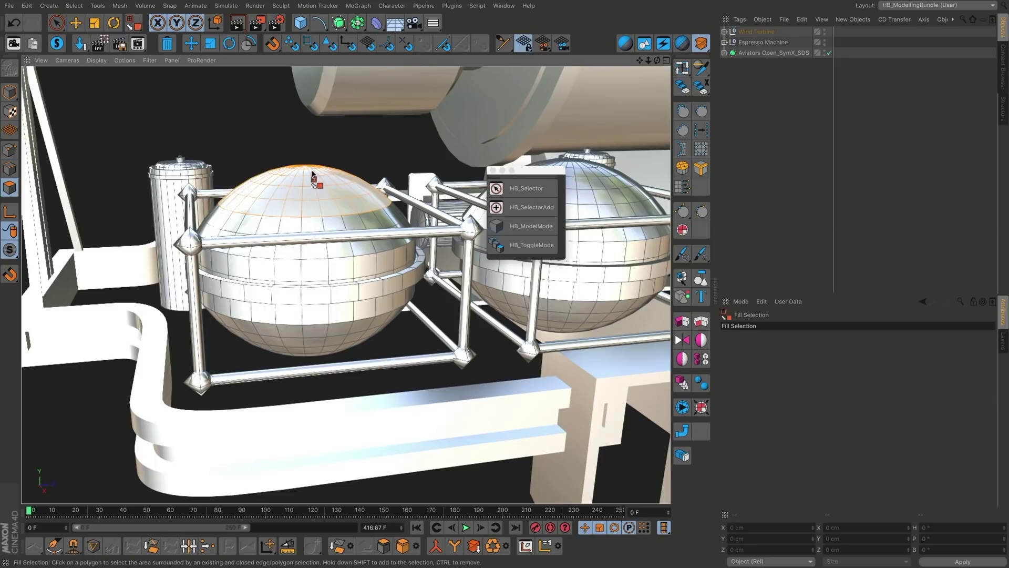
Step: Scale the selected cap along Y to flatten the top of the oil tank
key(t)
drag(312, 177, 309, 190)
alt+right_drag(322, 207, 308, 215)
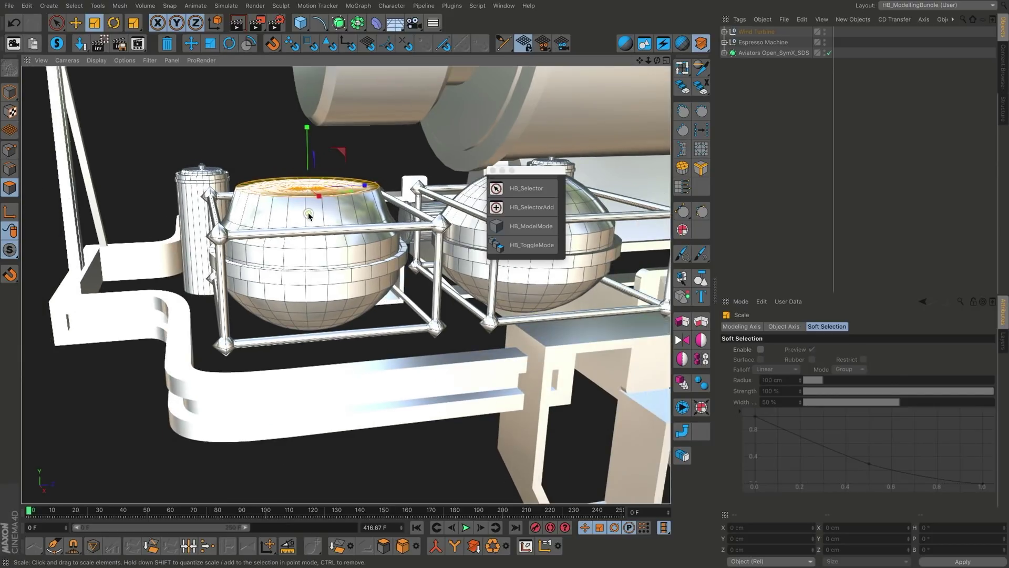
Step: Select the large generator drum above the frame with HB_Selector
alt+drag(307, 237, 130, 307)
alt+right_drag(130, 307, 84, 300)
click(311, 159)
alt+drag(311, 159, 270, 171)
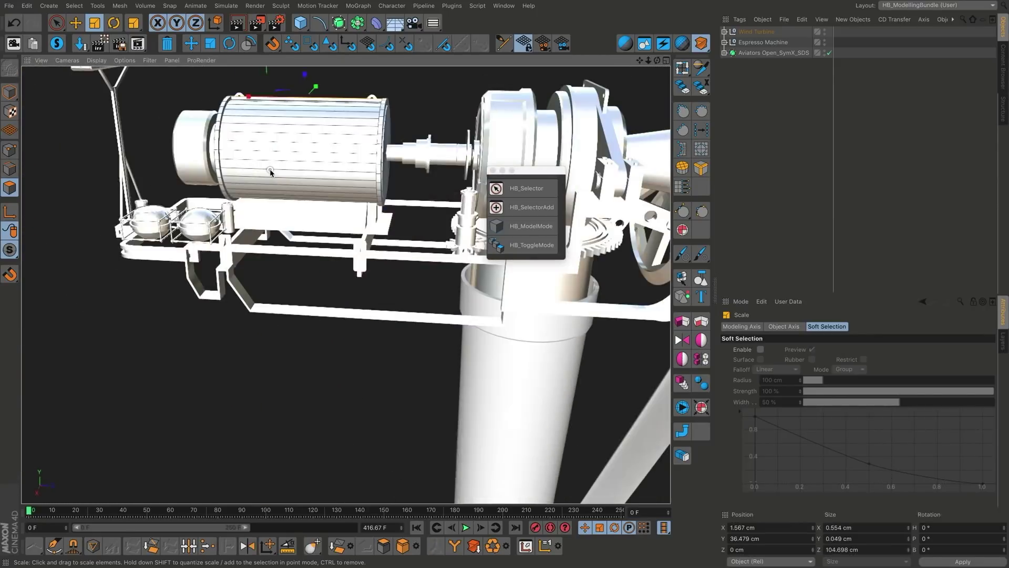
alt+middle_drag(319, 178, 337, 235)
alt+drag(338, 234, 366, 230)
Step: Add two loop cuts around the middle of the generator drum with Loop/Path Cut, the last at 53.229 % offset
key(k)
key(l)
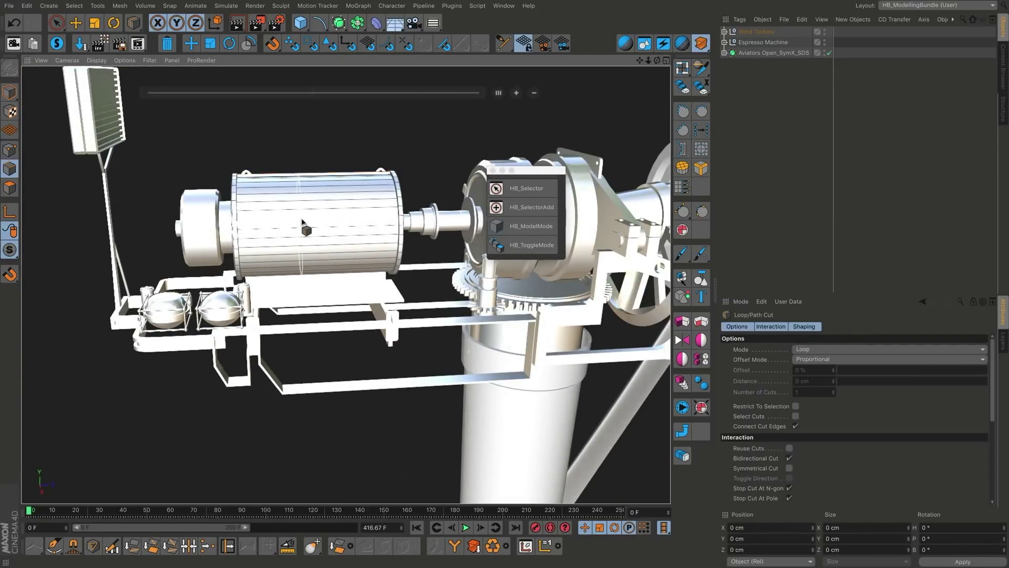
click(343, 213)
alt+drag(368, 218, 310, 234)
alt+right_drag(310, 234, 393, 231)
alt+drag(393, 231, 300, 257)
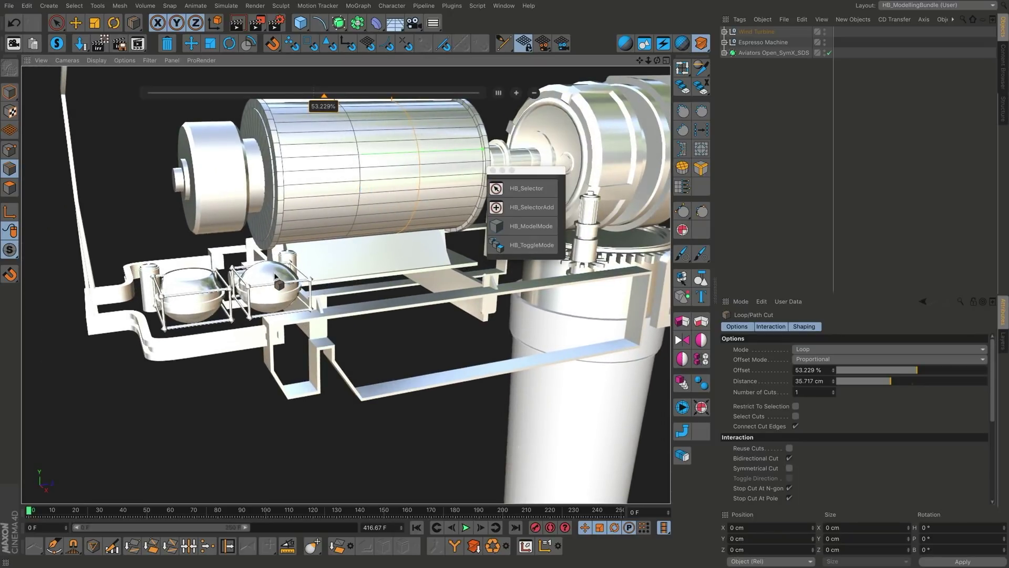
Step: Add the oil tanks to the selection with HB_SelectorAdd while keeping the Loop/Path Cut tool active
scroll(279, 279, up, 3)
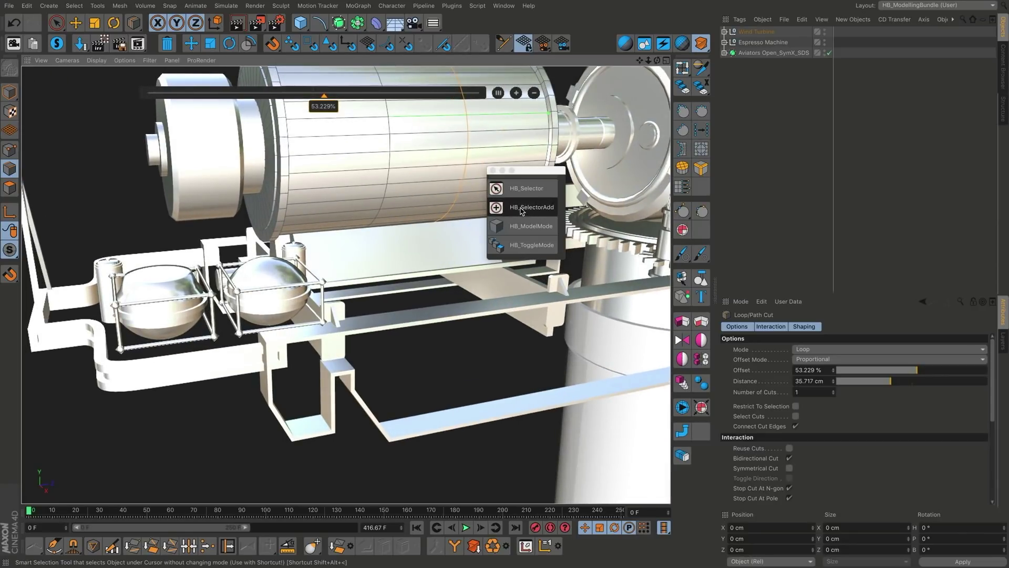
click(273, 271)
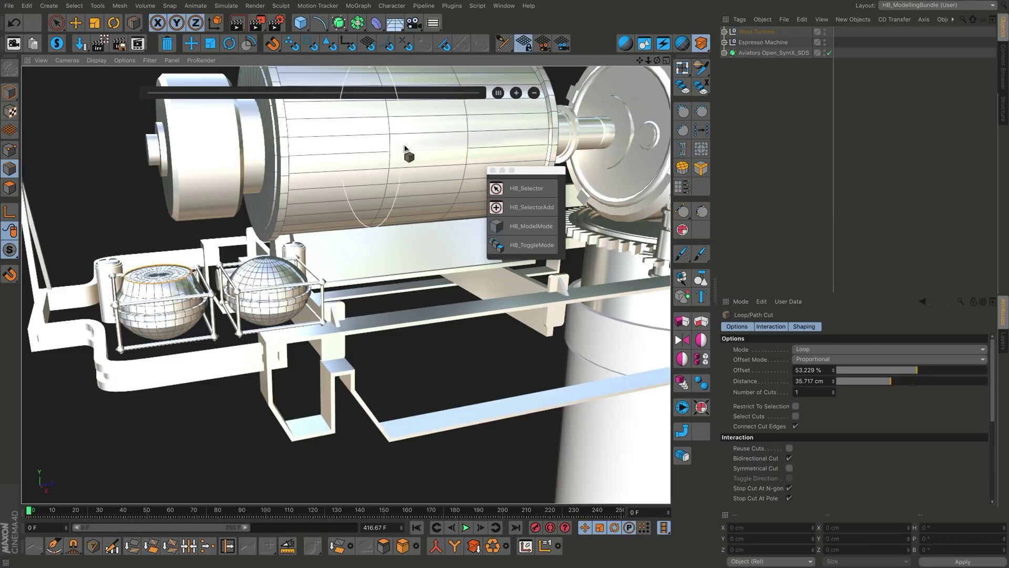
Step: Cut further loops around the generator drum and the oil tanks, the last at 41.532 % offset
alt+middle_drag(401, 141, 401, 169)
alt+drag(401, 170, 327, 151)
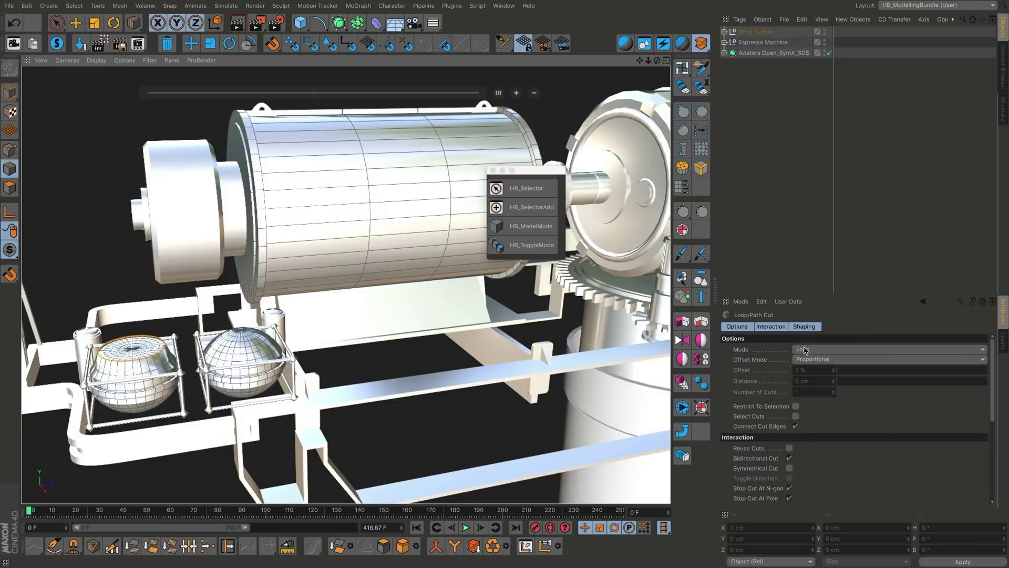
drag(331, 257, 413, 253)
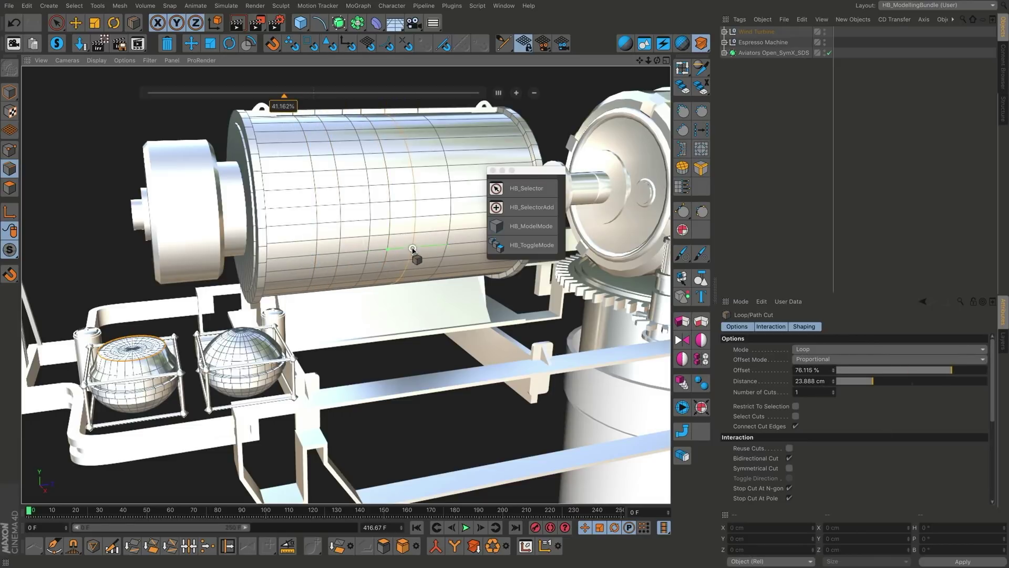
alt+right_drag(413, 252, 288, 349)
drag(288, 349, 237, 328)
Step: Switch to the support rail with HB_Selector and cut several loops across its lower bar, the last at 59.614 % offset
scroll(237, 324, down, 5)
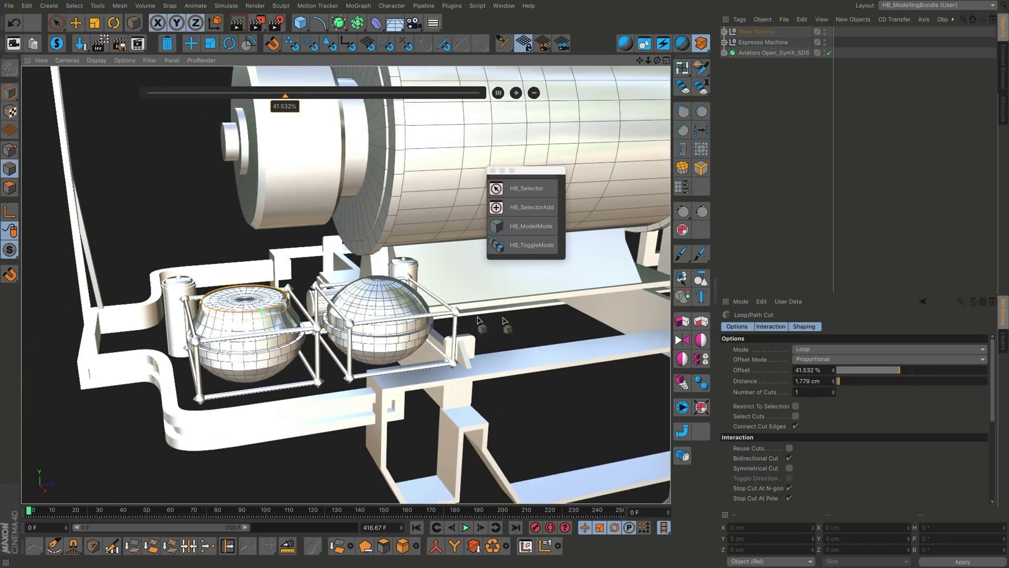
alt+drag(268, 310, 496, 469)
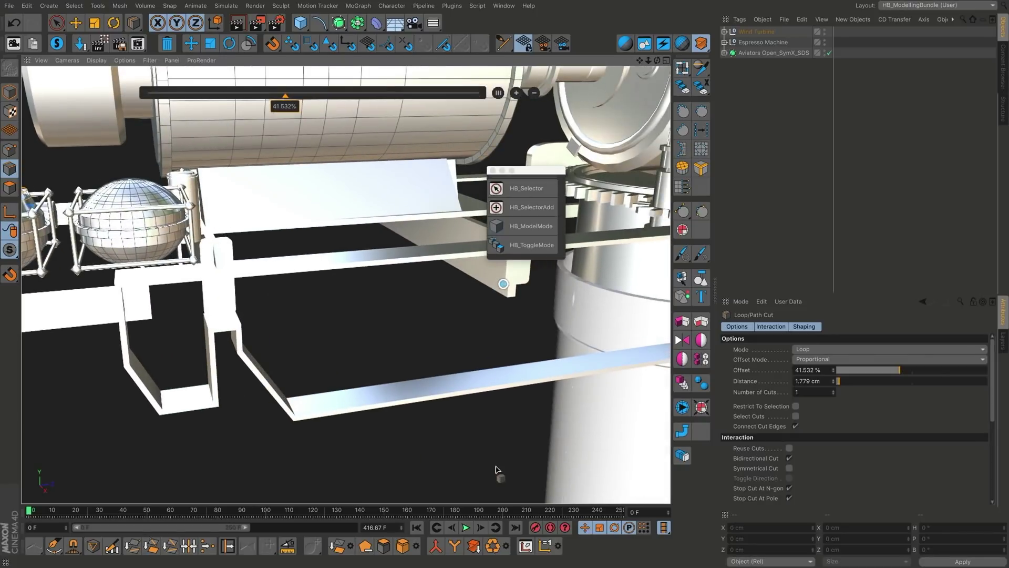
click(441, 392)
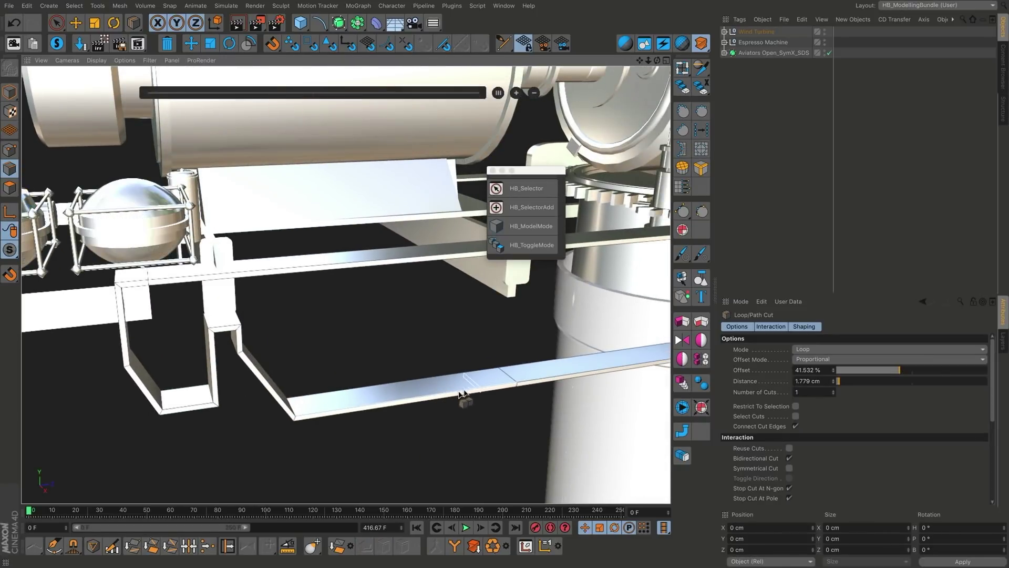
click(352, 413)
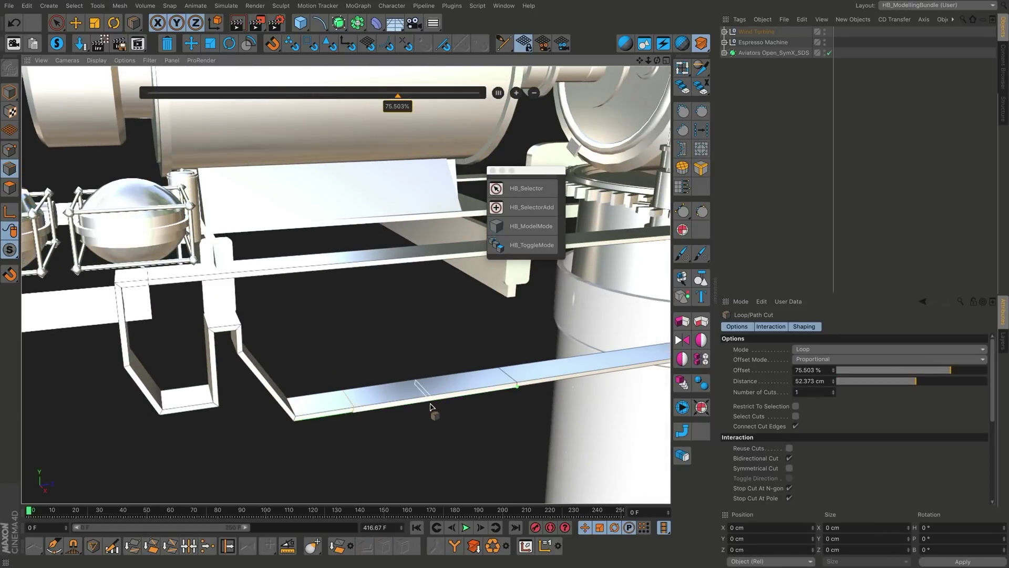
click(482, 397)
alt+drag(581, 383, 491, 383)
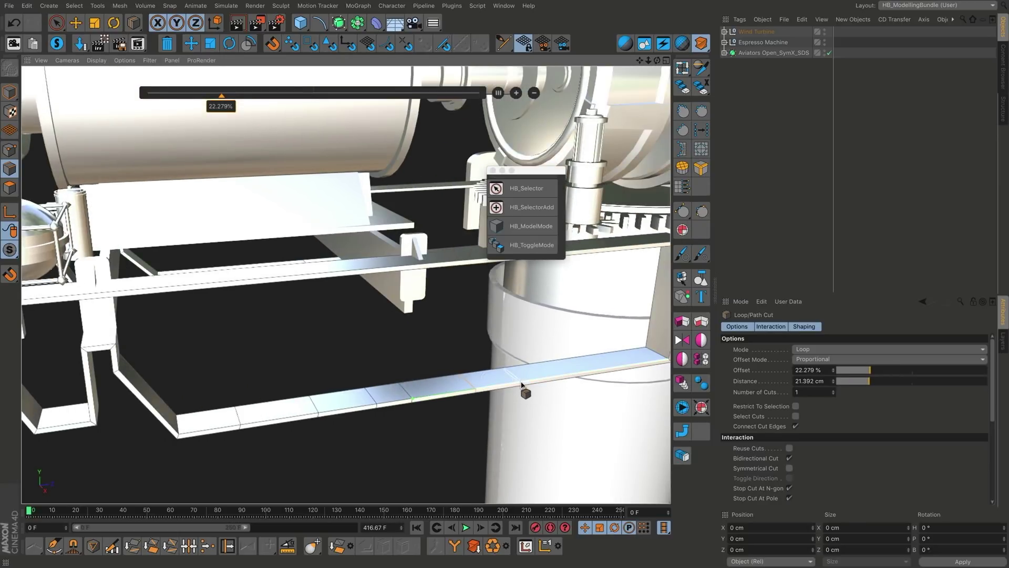
scroll(522, 382, down, 4)
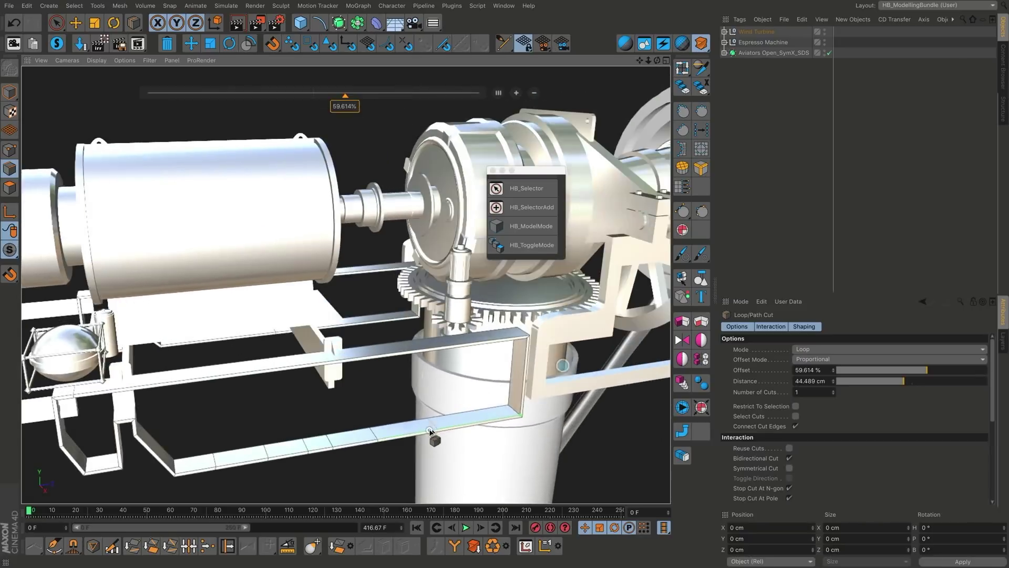
Step: Leave the loop cutting for the Move tool and frame the Aviators Open_SymX_SDS sunglasses with nothing selected
alt+drag(430, 431, 444, 379)
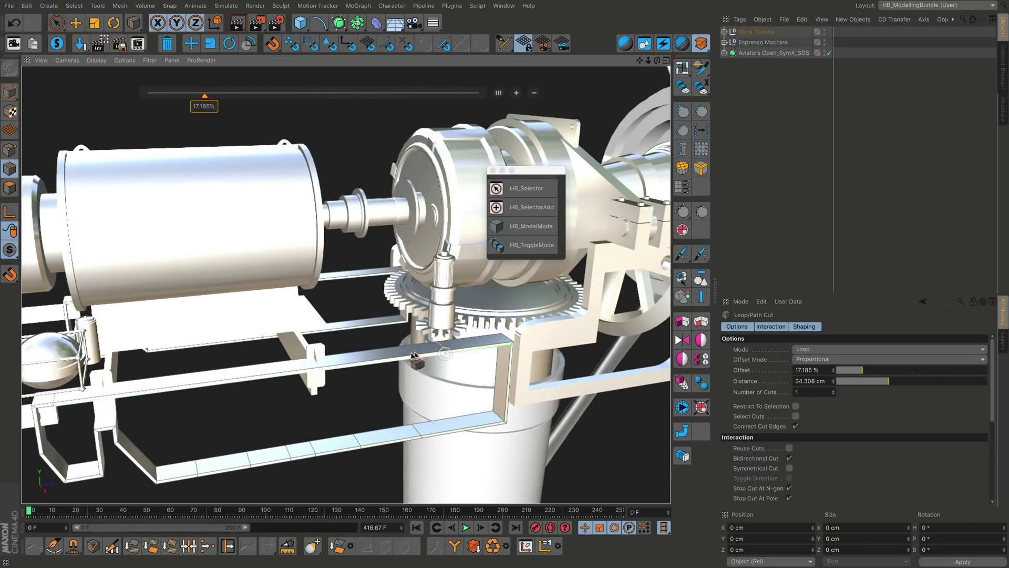
scroll(396, 358, down, 3)
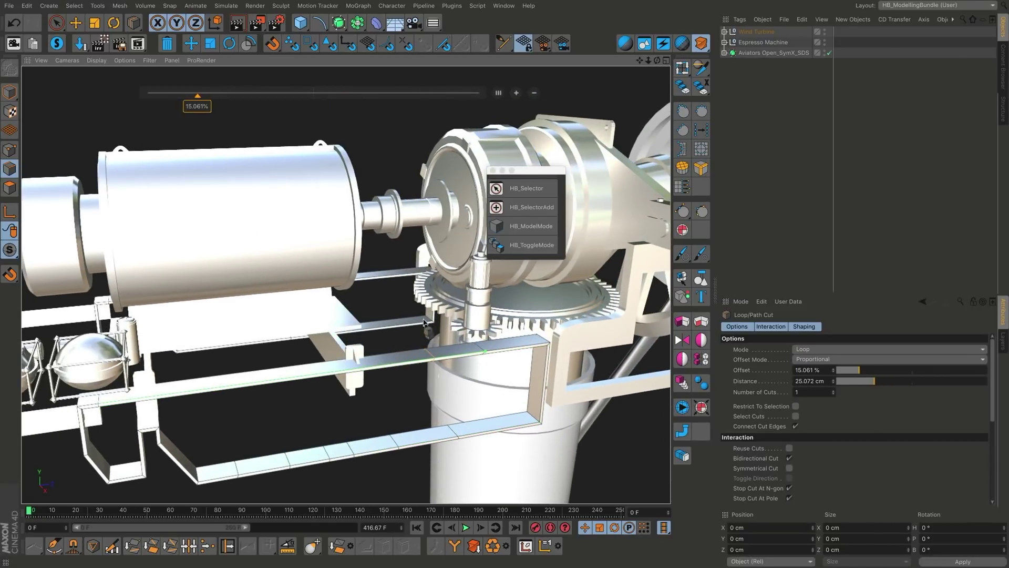
scroll(387, 336, down, 3)
alt+drag(387, 330, 326, 330)
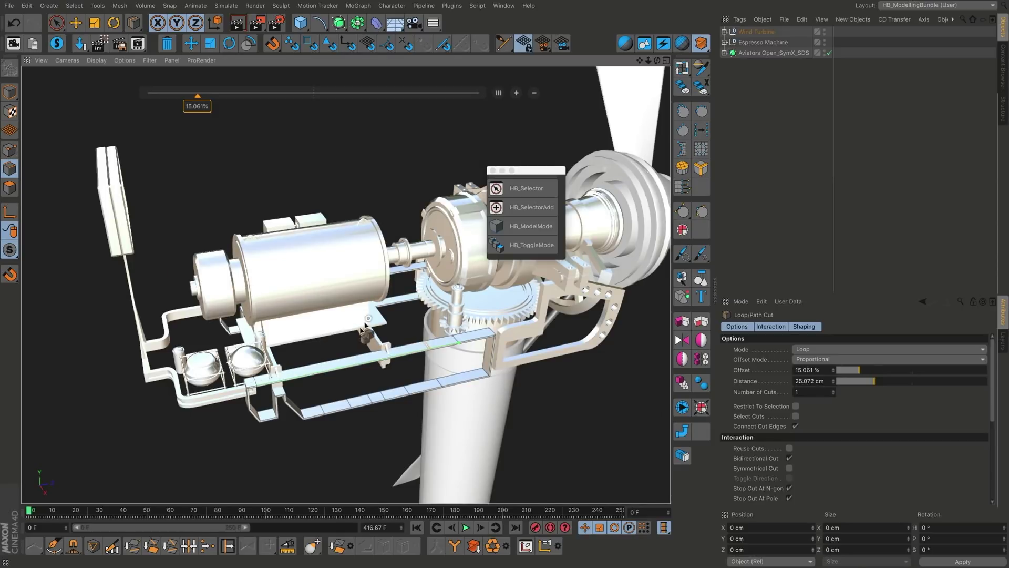
alt+drag(368, 330, 430, 267)
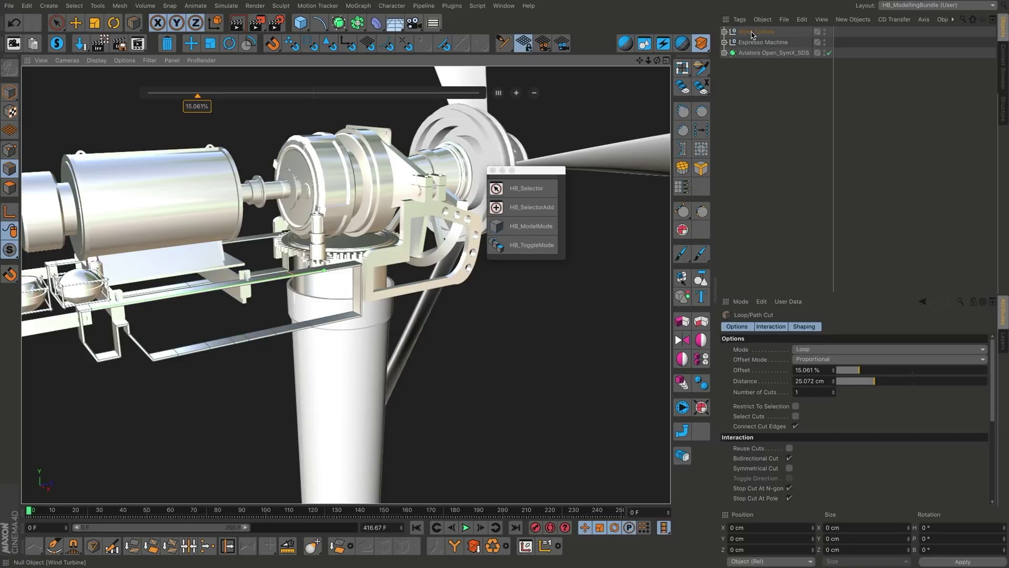
key(e)
click(761, 53)
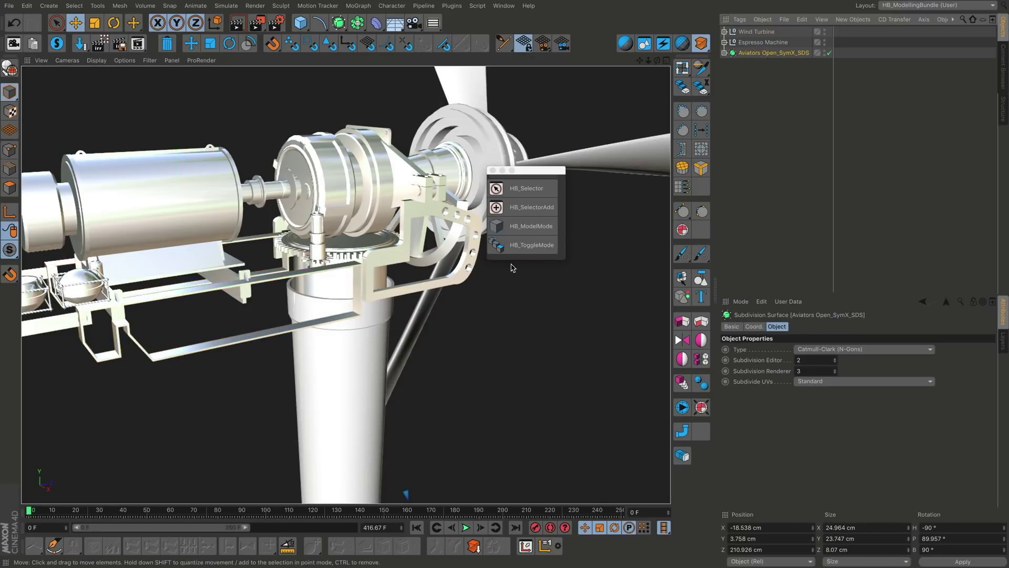
key(o)
alt+drag(278, 329, 431, 302)
click(431, 295)
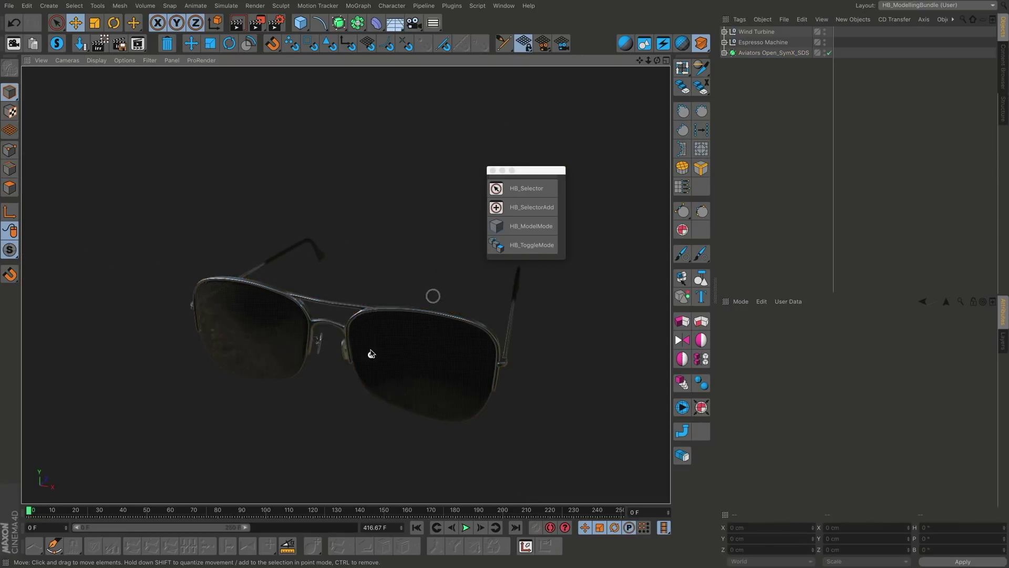
Step: Try a plain grey material display on the sunglasses and remove it
click(626, 46)
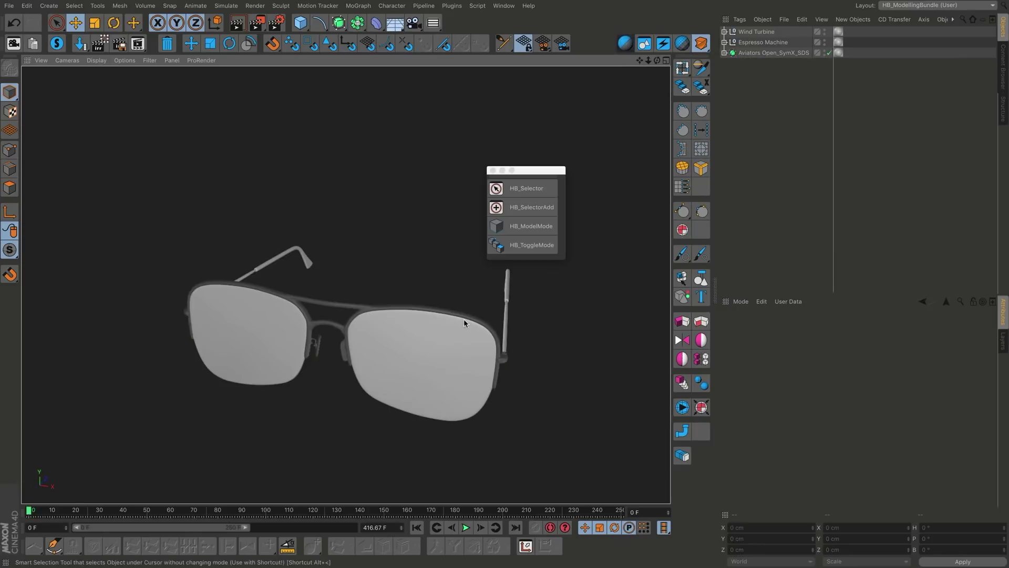
alt+drag(464, 319, 416, 376)
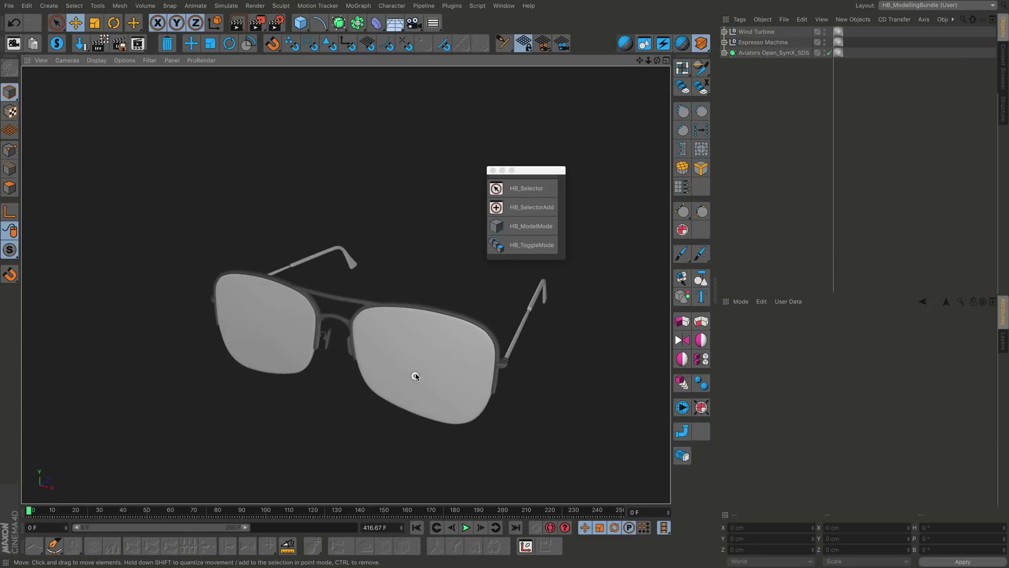
click(625, 44)
alt+drag(478, 364, 367, 322)
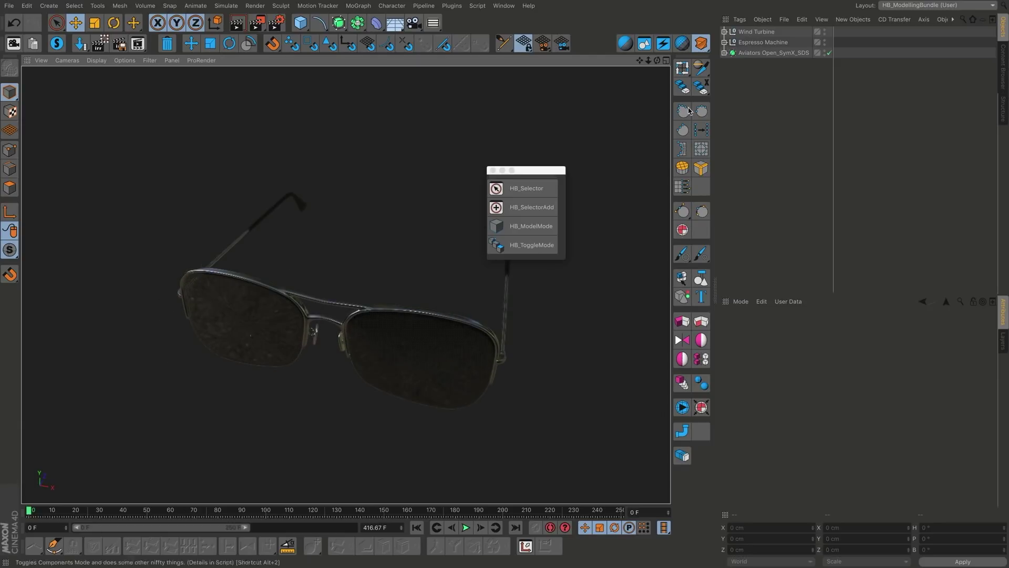
Step: Unfold the Aviators Open_SymX_SDS hierarchy and examine which parts Aviators Open_SymX and Left Arm stand for
click(749, 54)
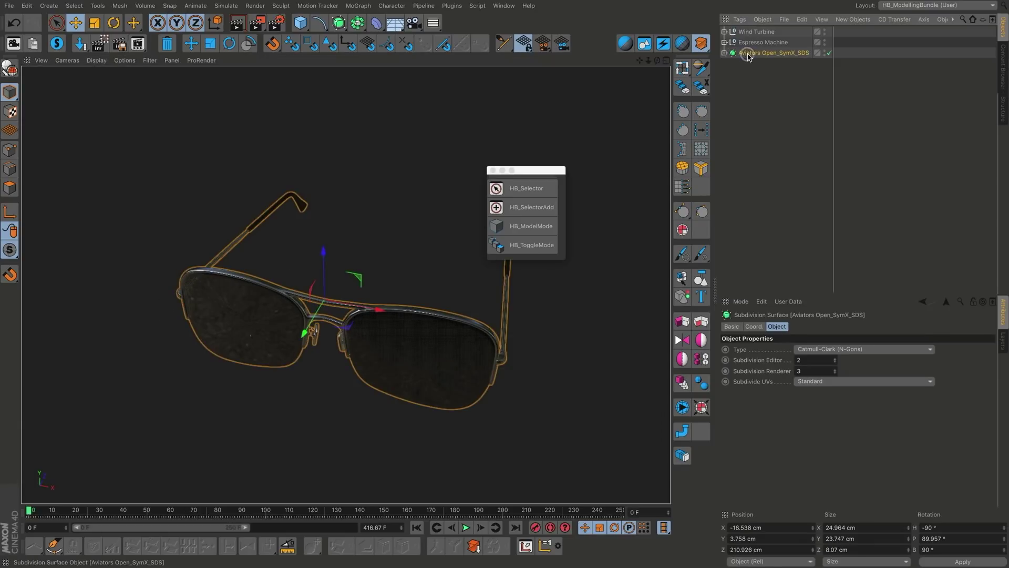
key(Right)
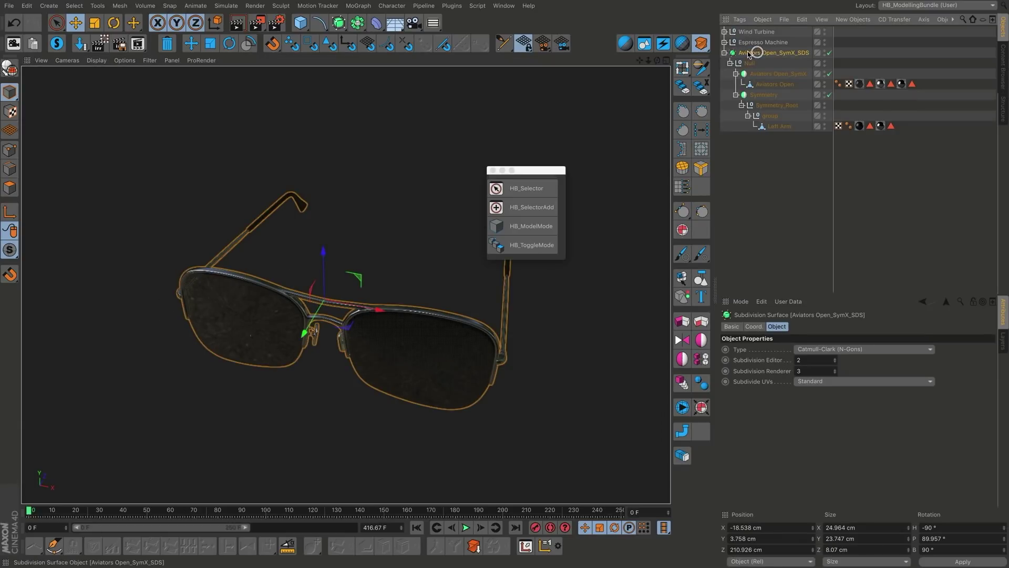
click(755, 74)
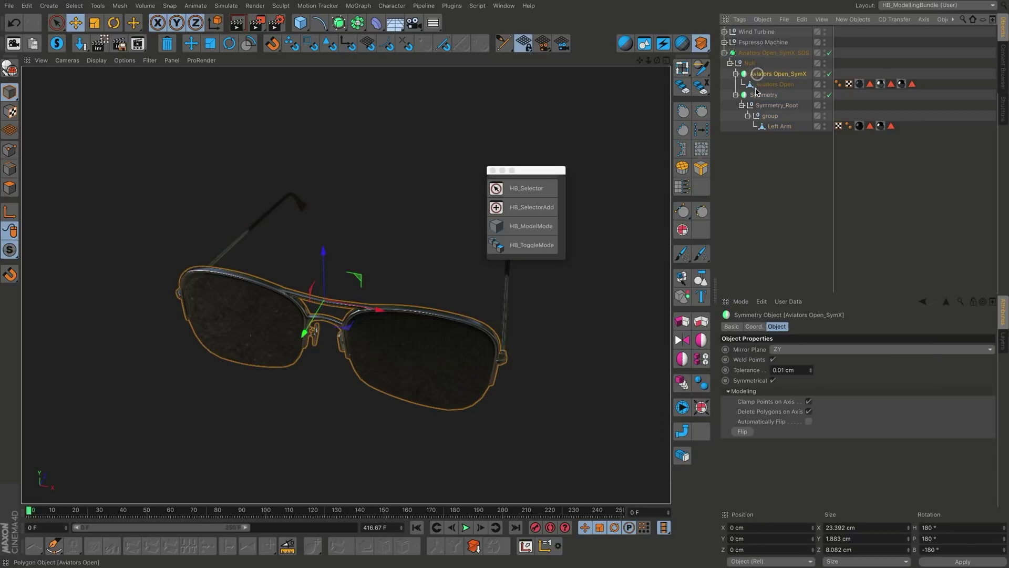
click(762, 117)
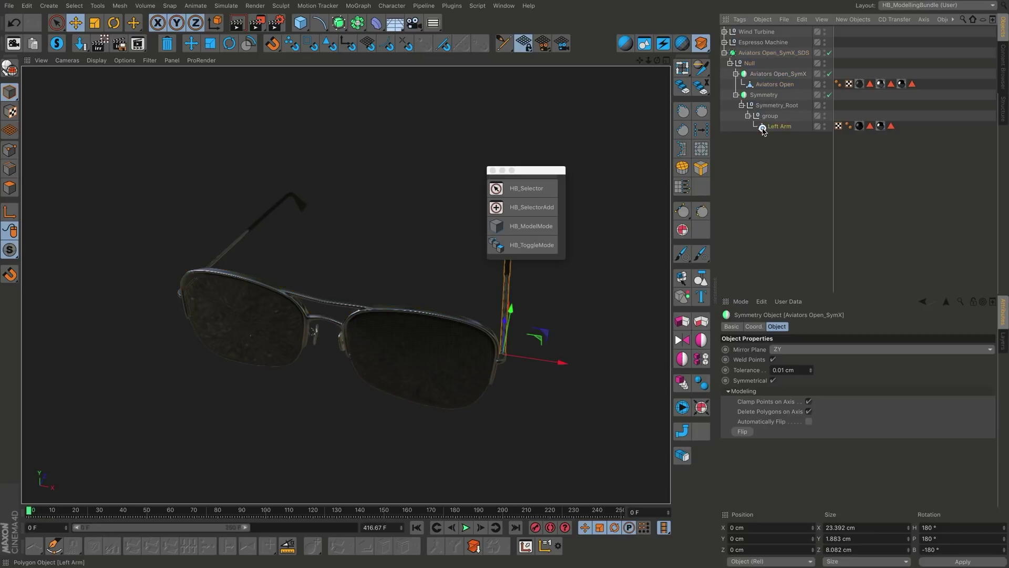
key(Up)
click(773, 126)
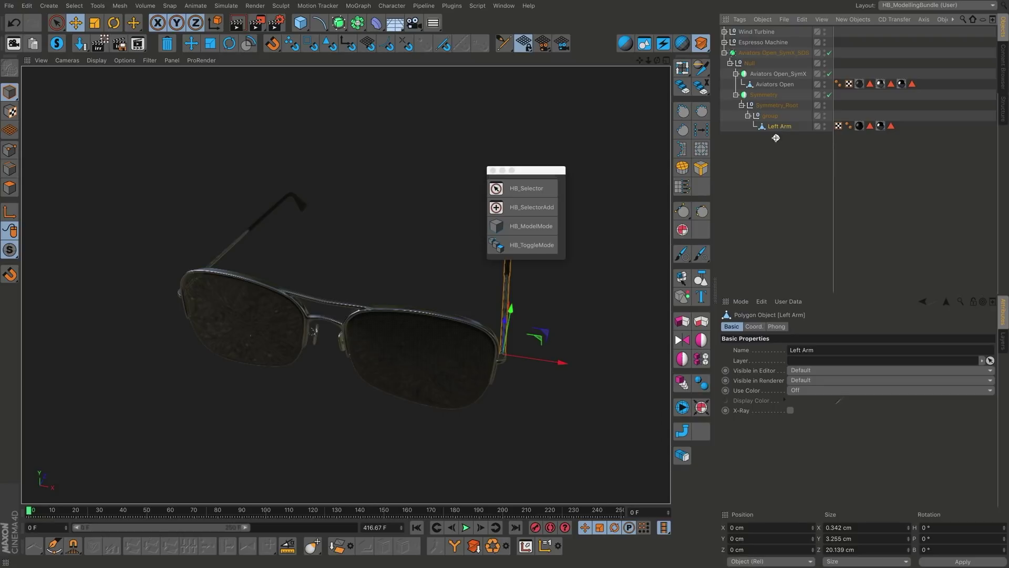
click(776, 138)
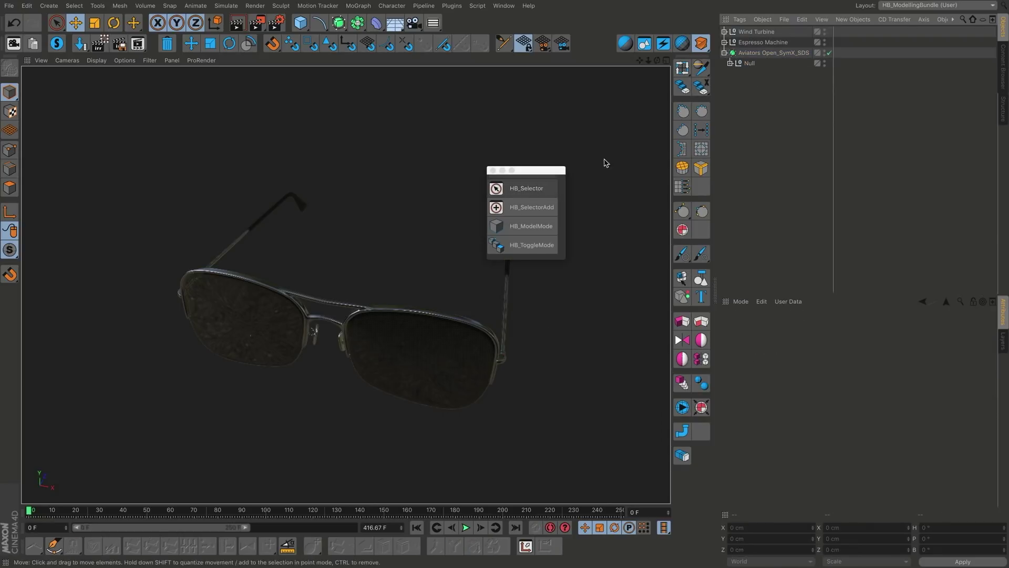
Step: Clear the hierarchy selection and select the sunglasses by picking their arm directly in the viewport
click(755, 54)
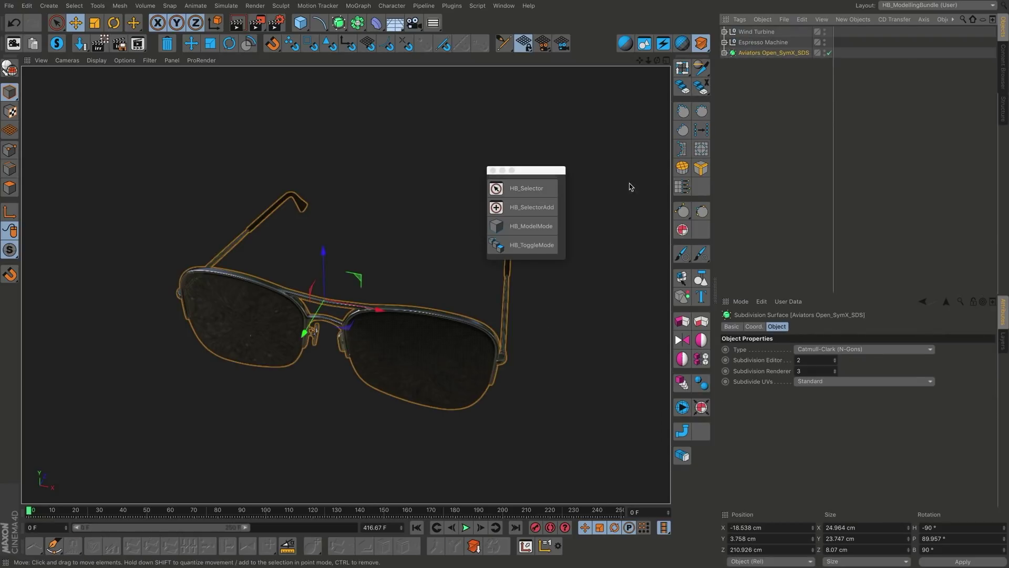
click(563, 271)
alt+drag(547, 295, 379, 295)
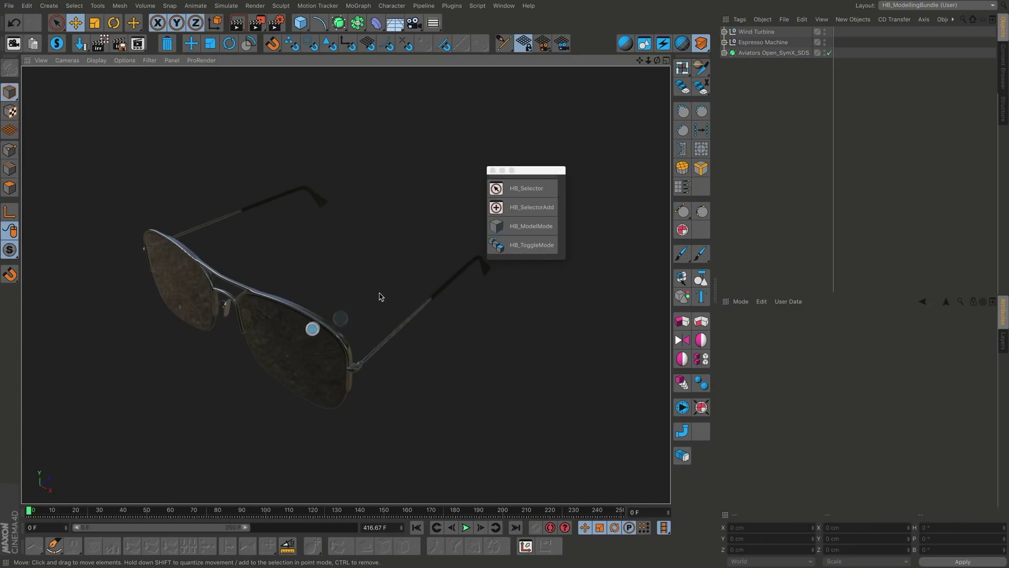
click(435, 295)
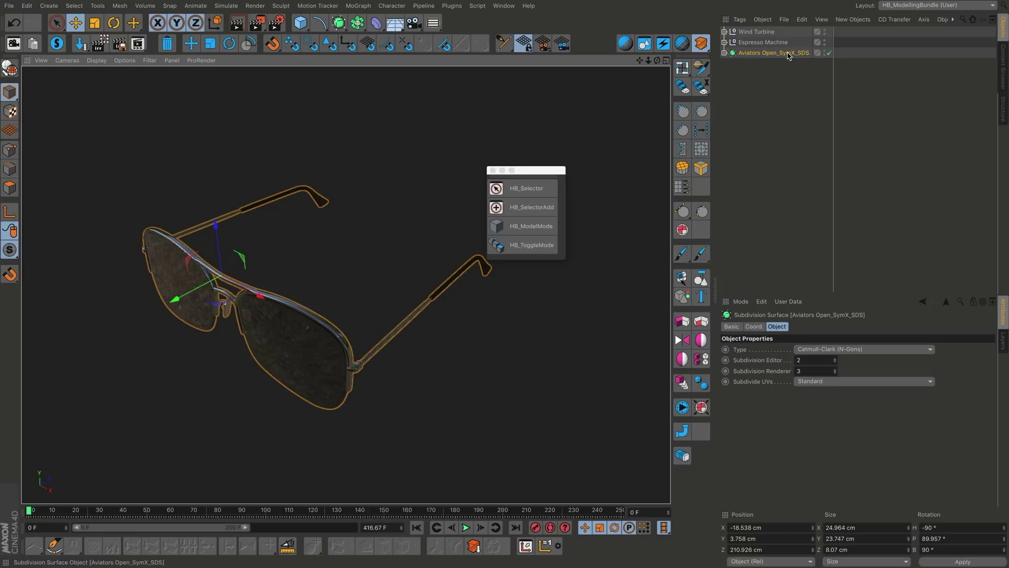
Step: Unfold Null, Symmetry, Symmetry_Root and group to examine where Left Arm is nested, and collapse Null with nothing selected
click(725, 53)
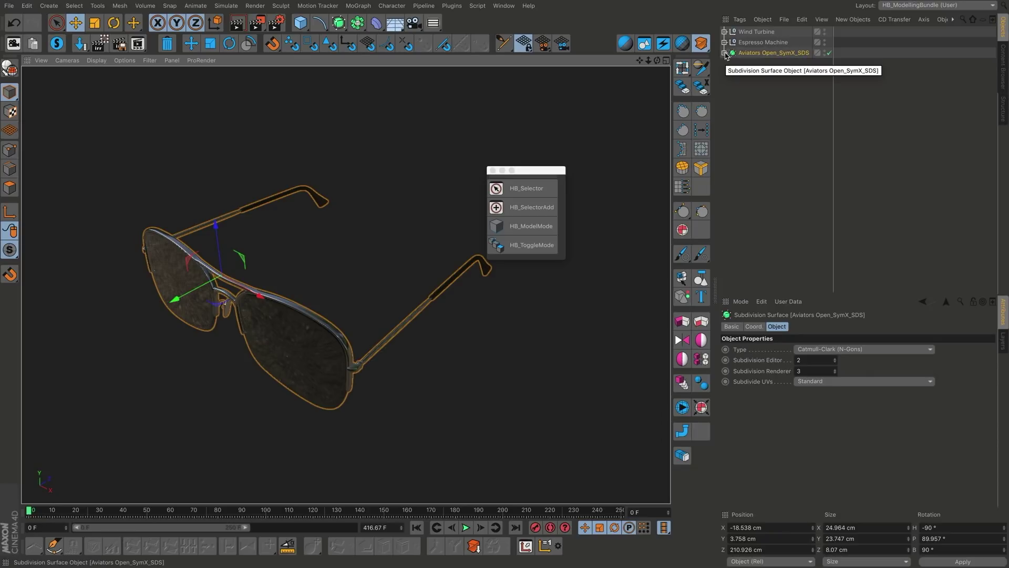
click(728, 62)
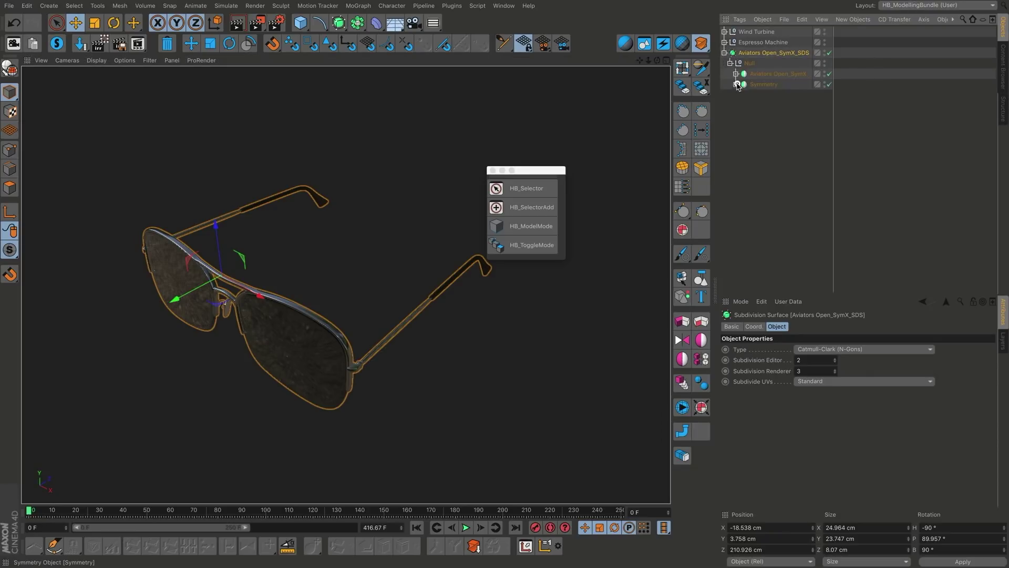
click(736, 84)
click(742, 95)
click(749, 105)
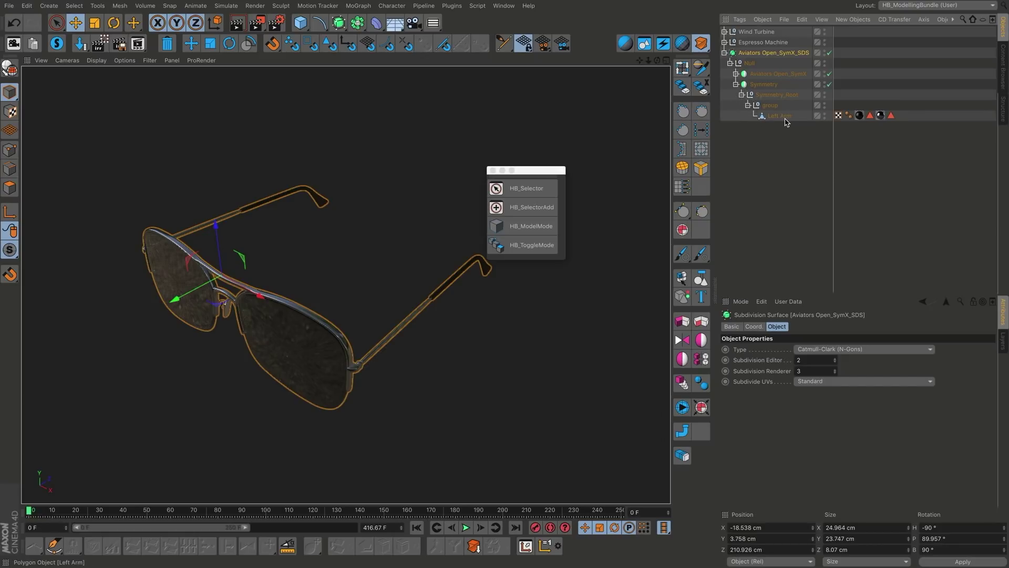
click(772, 128)
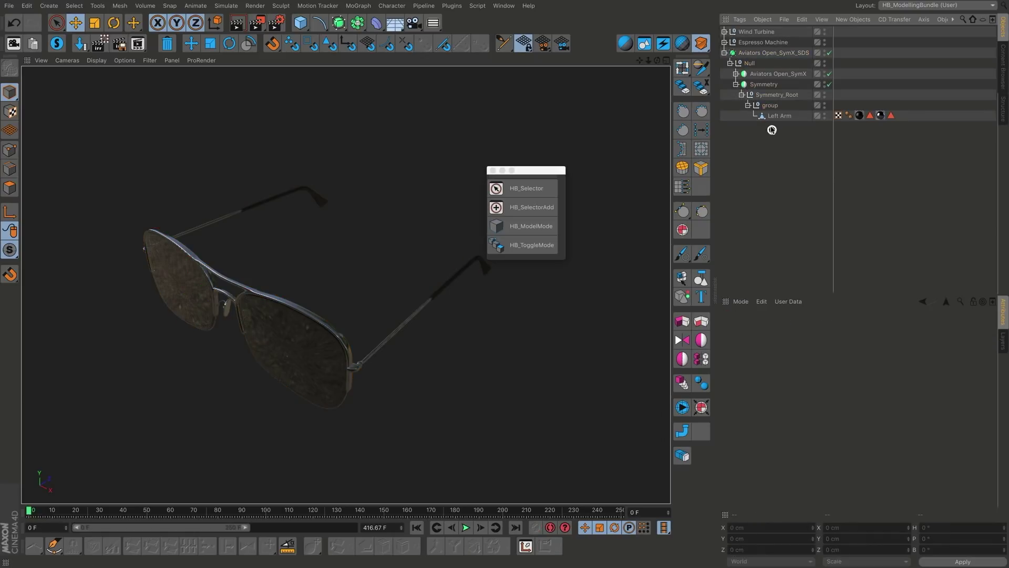
click(730, 62)
Step: Pick the sunglasses' arm with the standard Move selection, reveal the nested hierarchy under Null and clear the selection
alt+drag(513, 308, 459, 310)
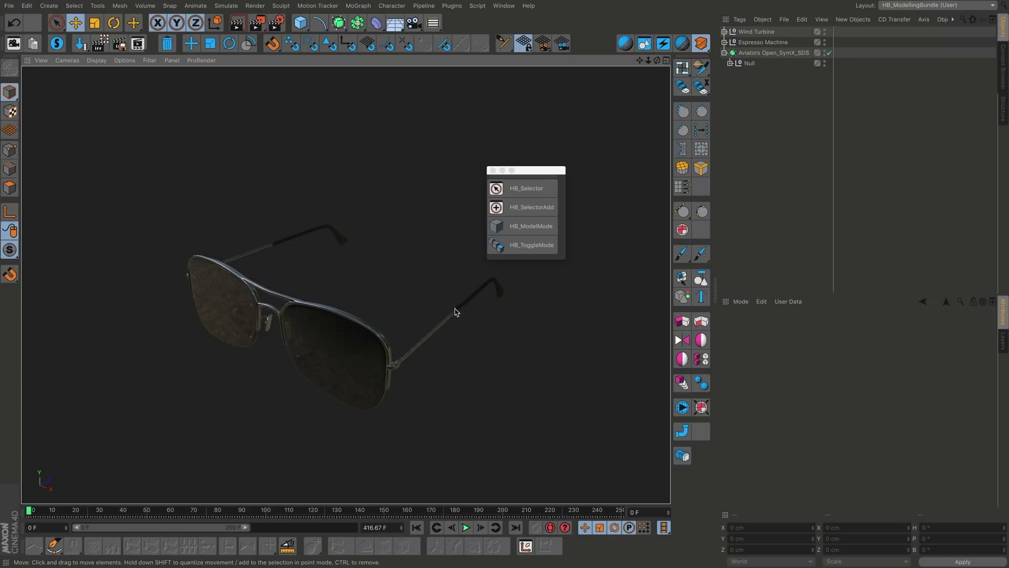
alt+drag(454, 318, 476, 301)
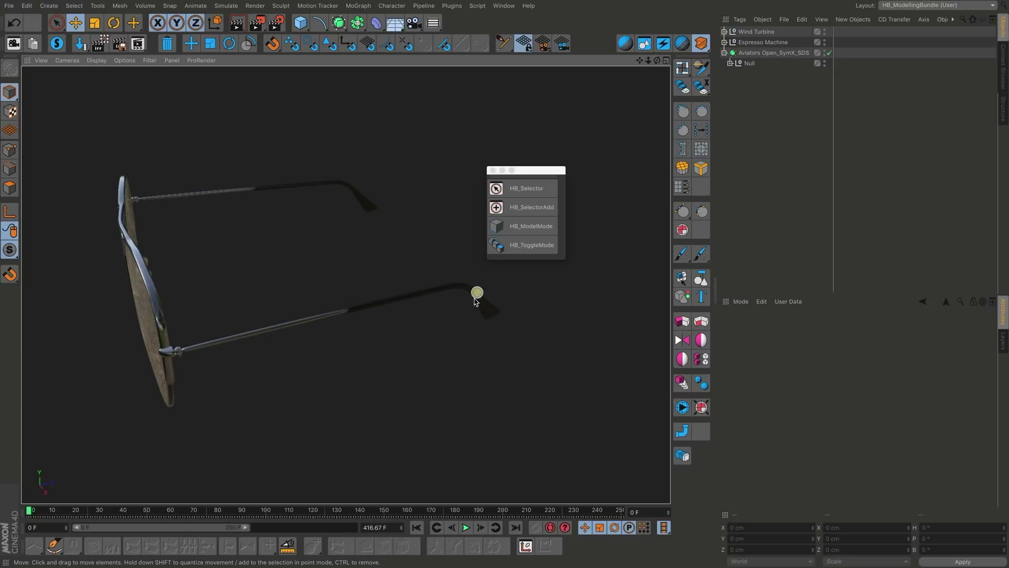
click(353, 314)
alt+drag(376, 309, 302, 315)
key(Return)
click(300, 326)
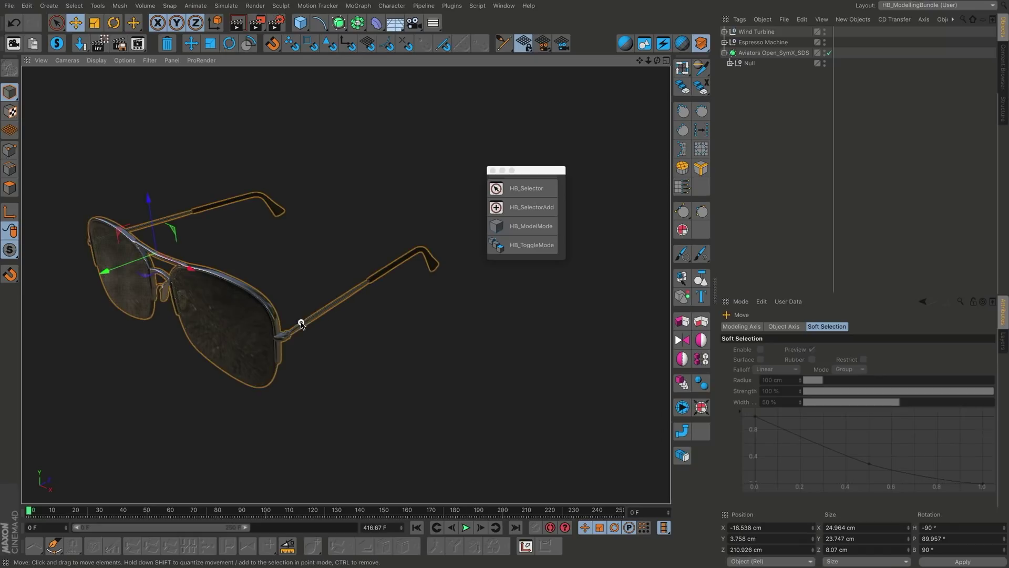
click(729, 62)
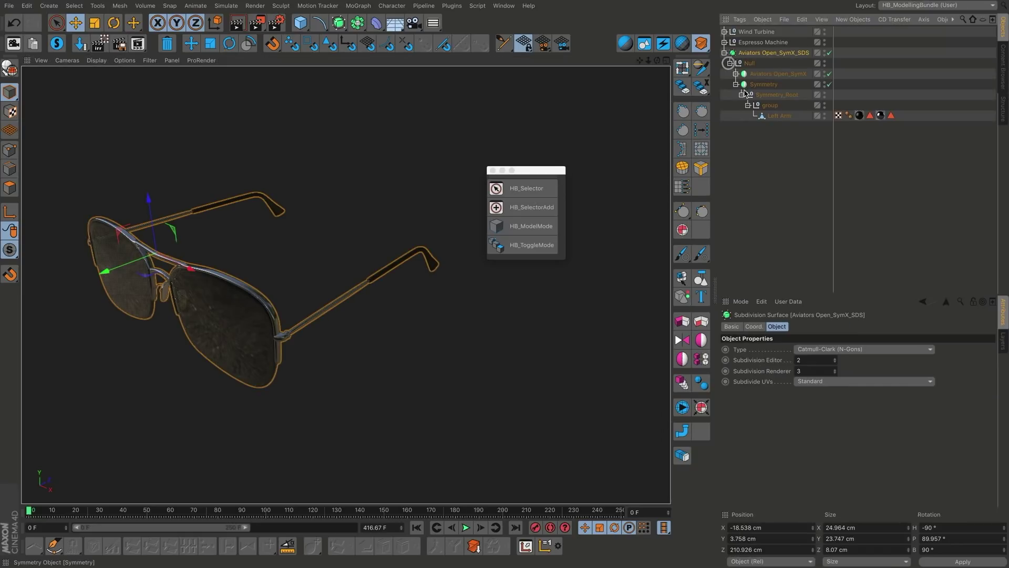
click(311, 268)
Step: Select Left Arm in Points mode by picking the mirrored arm in the viewport, and undo a trial move of its earpiece points
alt+drag(203, 216, 351, 261)
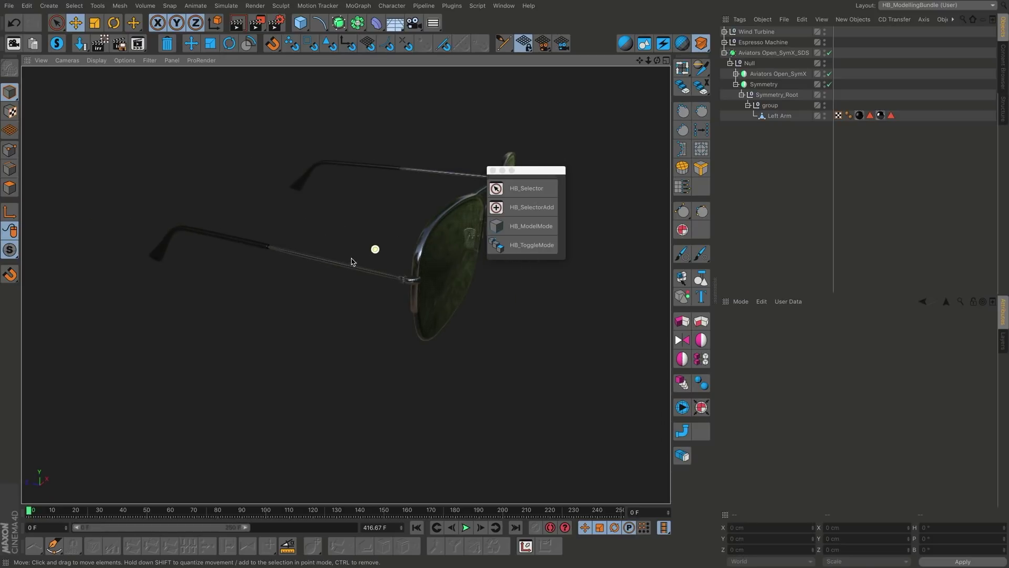
click(311, 261)
alt+drag(327, 259, 272, 268)
drag(263, 226, 276, 219)
key(ctrl+z)
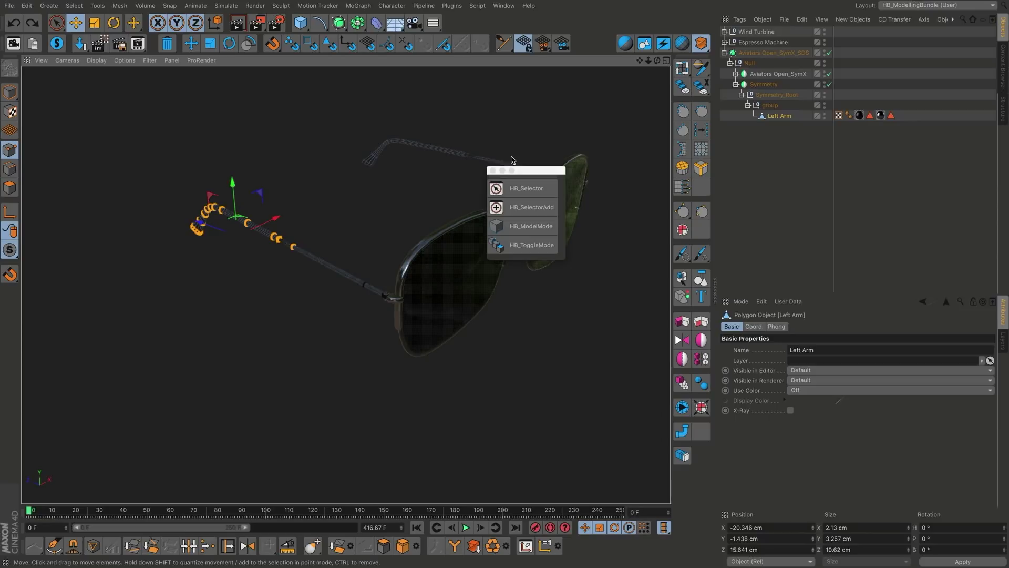
Step: Switch back to the Move tool and jump between the points of the frame and both arms by picking them in the viewport
key(e)
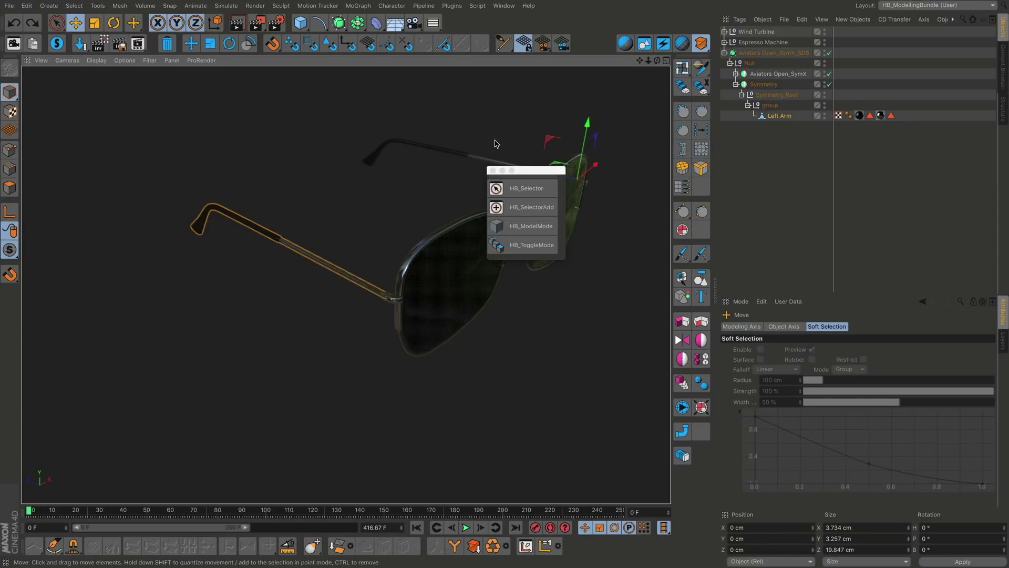
mouse_move(453, 161)
alt+mouse_down()
mouse_move(397, 174)
mouse_move(361, 221)
alt+mouse_up()
click(357, 220)
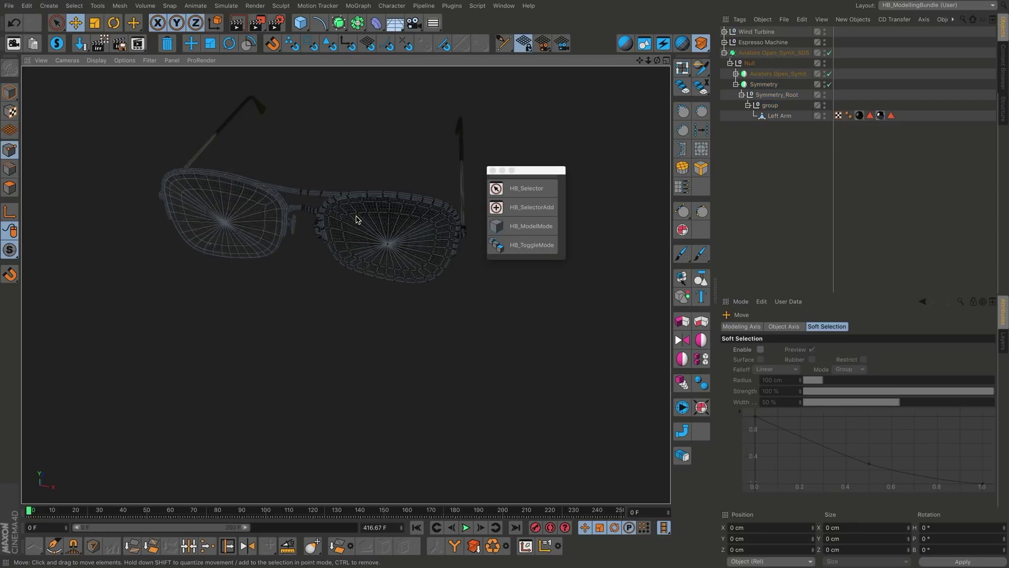
click(205, 150)
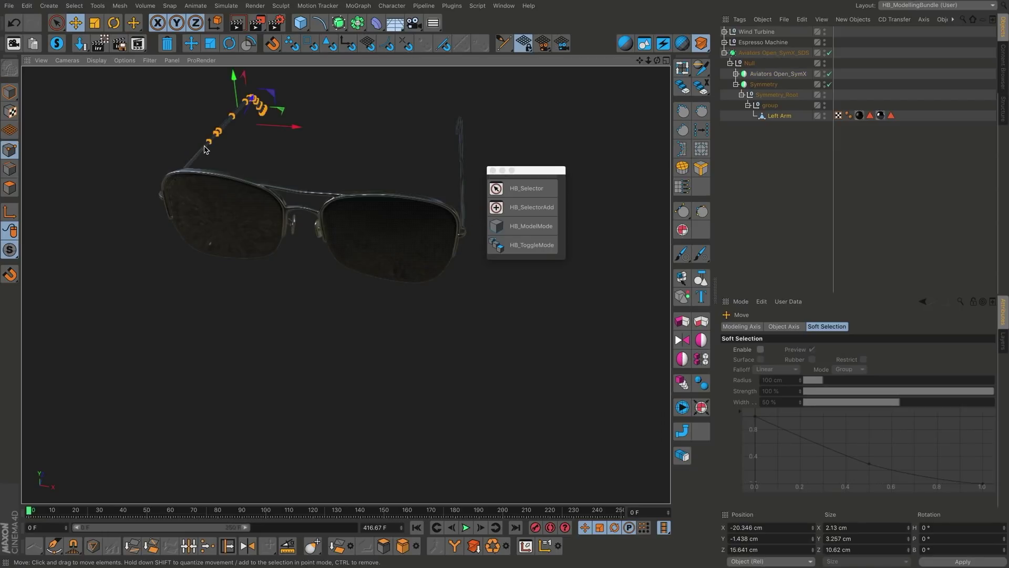
click(462, 162)
alt+drag(405, 215, 346, 169)
click(368, 191)
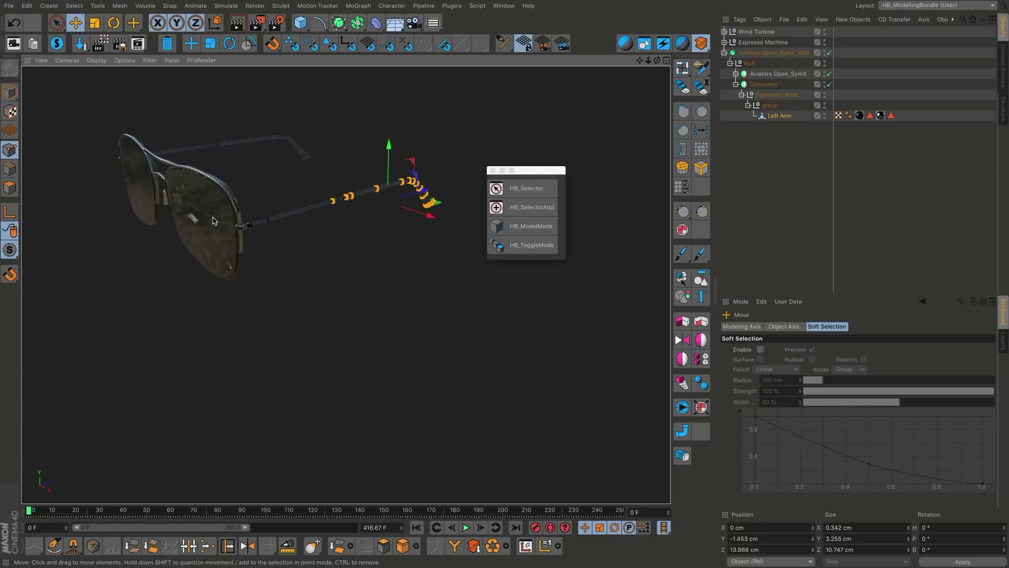
Step: Select a lengthwise edge loop on Left Arm's earpiece and switch to Polygons mode to select the whole earpiece
scroll(404, 205, up, 10)
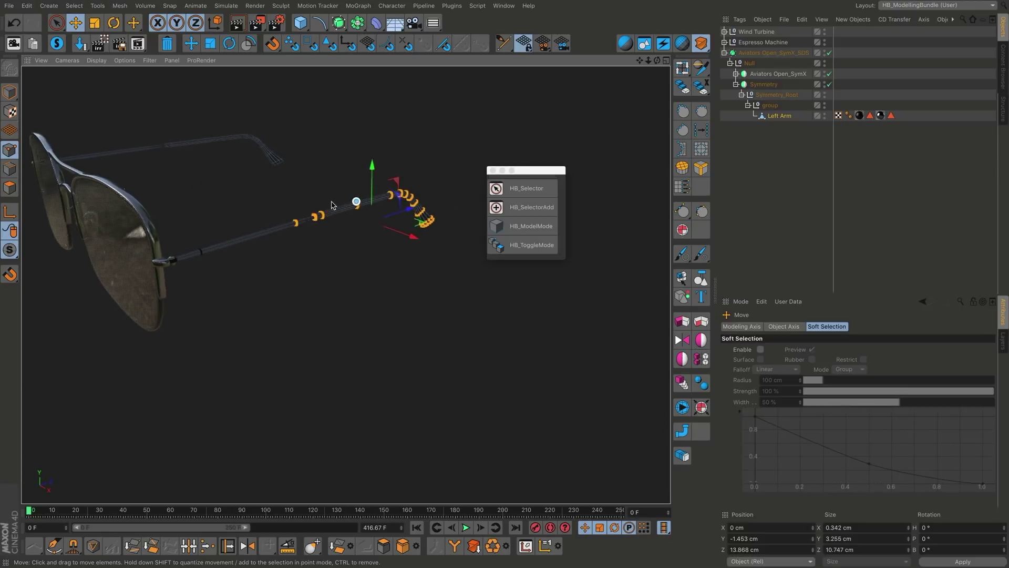
double_click(357, 220)
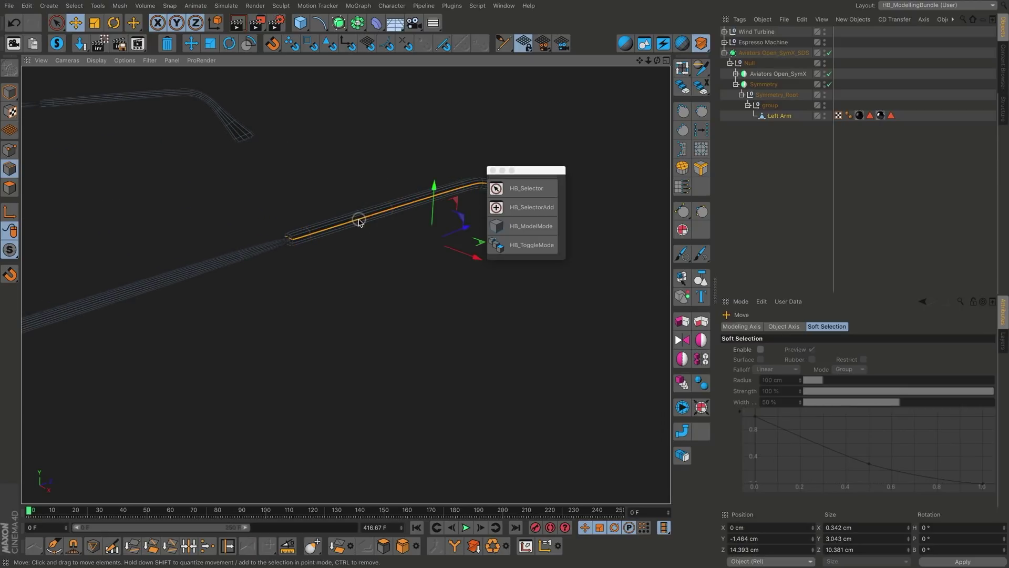
key(Return)
double_click(349, 218)
scroll(227, 205, down, 5)
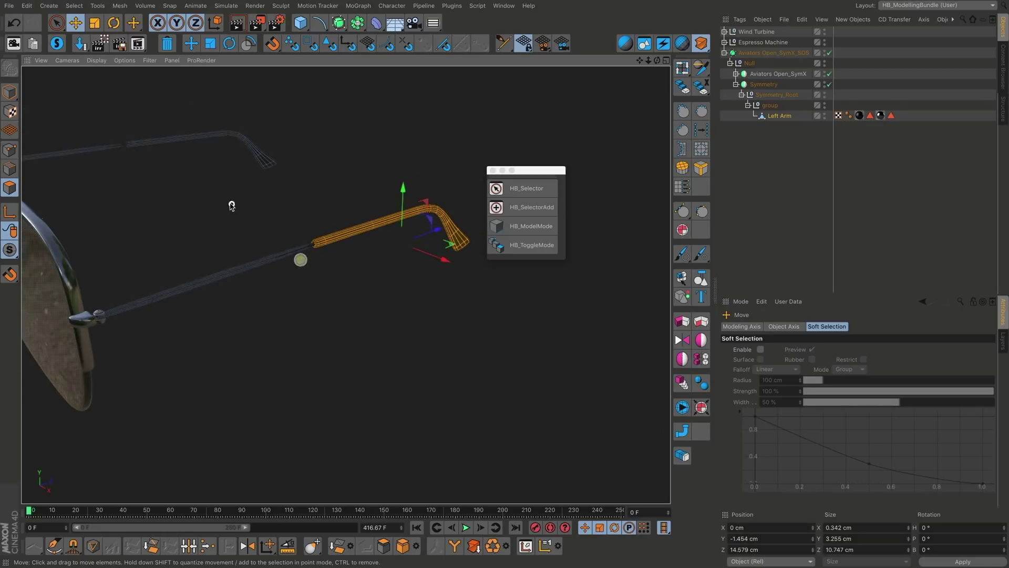
Step: Clear the earpiece selection and pick the sunglasses' front in the viewport to show its lens polygons in Polygons mode
alt+drag(228, 205, 297, 215)
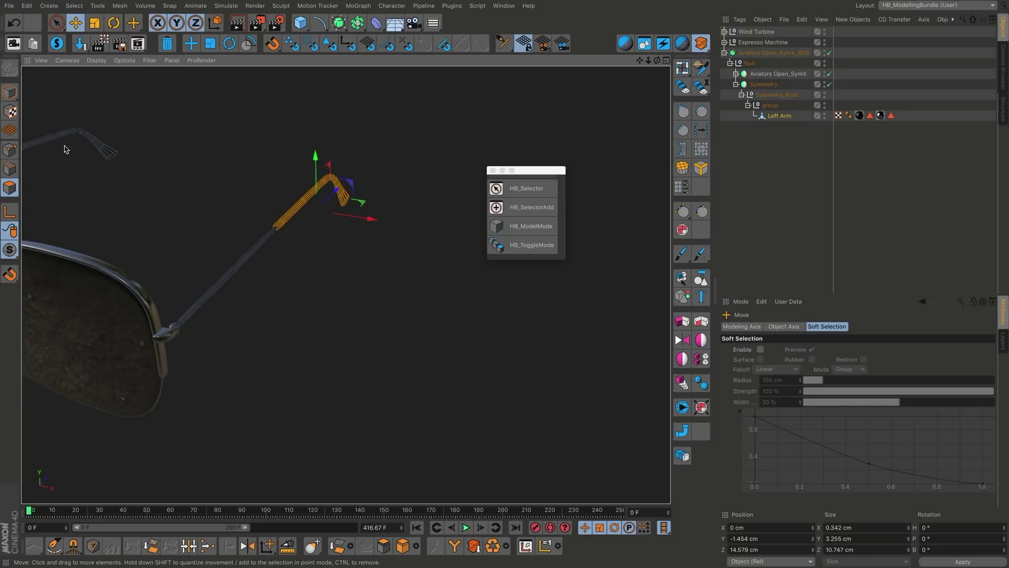
click(129, 153)
alt+drag(129, 154, 141, 174)
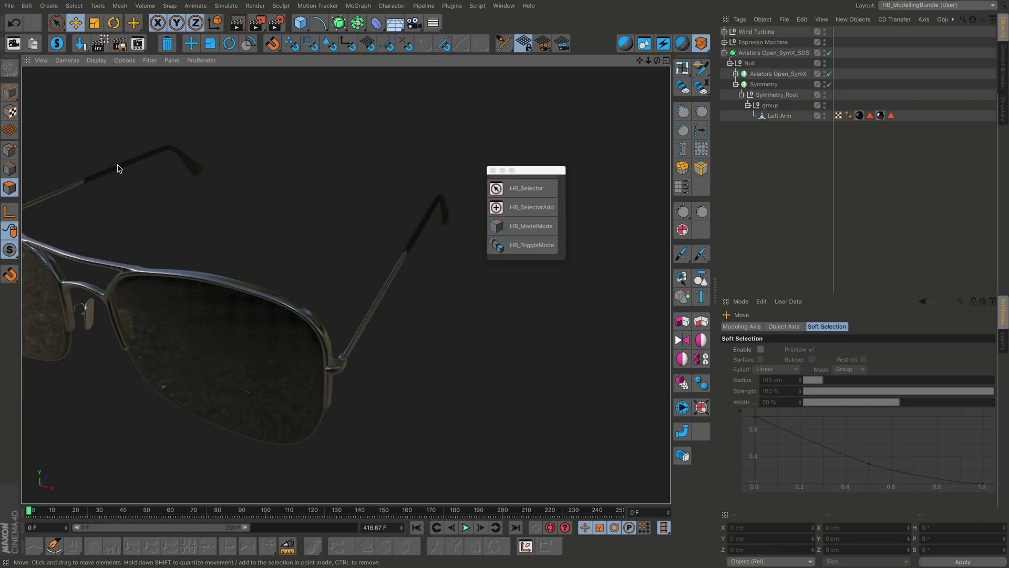
click(118, 168)
click(185, 329)
alt+drag(185, 329, 329, 277)
alt+drag(423, 305, 401, 300)
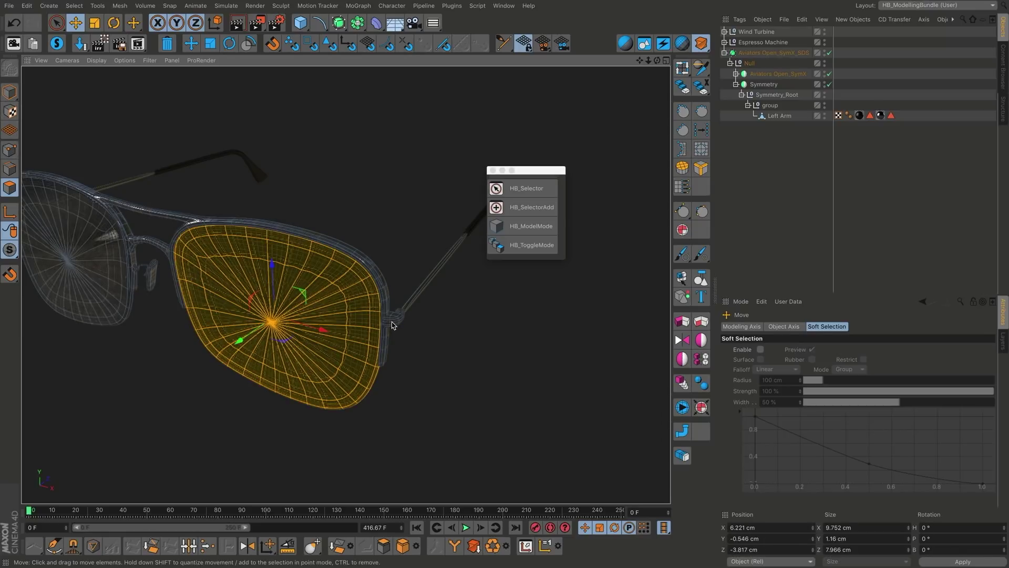
alt+drag(392, 324, 326, 304)
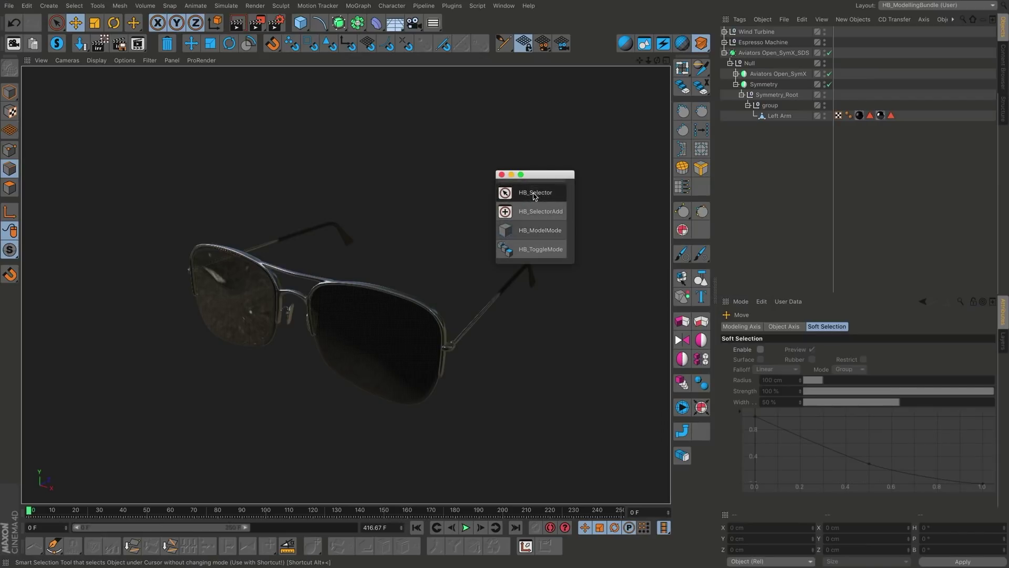
Step: Select the whole Aviators Open_SymX_SDS in the viewport and switch its nested meshes to Points mode with HB_ToggleMode
mouse_move(387, 259)
alt+mouse_down()
mouse_move(405, 248)
mouse_move(398, 254)
alt+mouse_up()
click(375, 317)
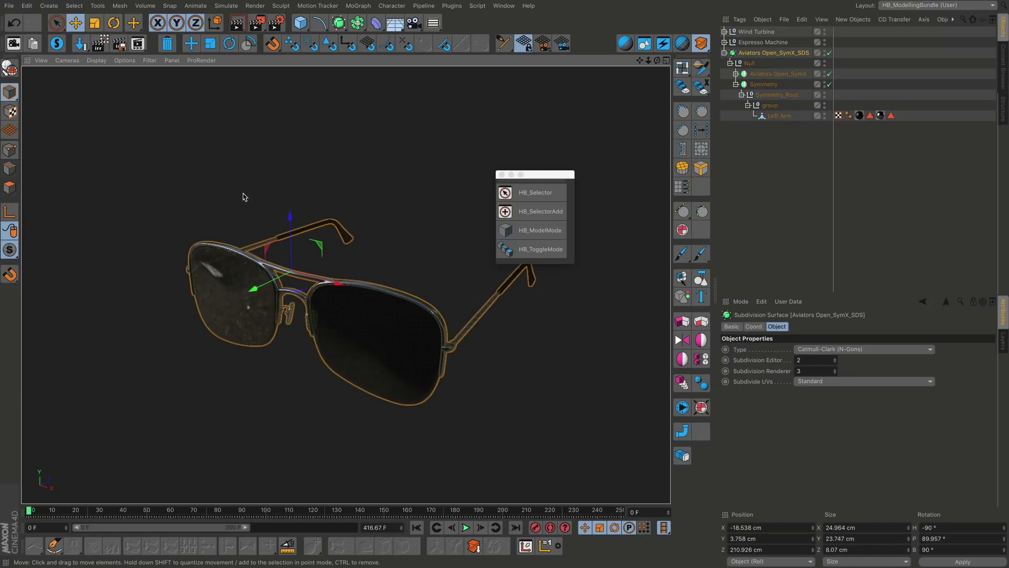
click(541, 249)
alt+drag(381, 316, 351, 329)
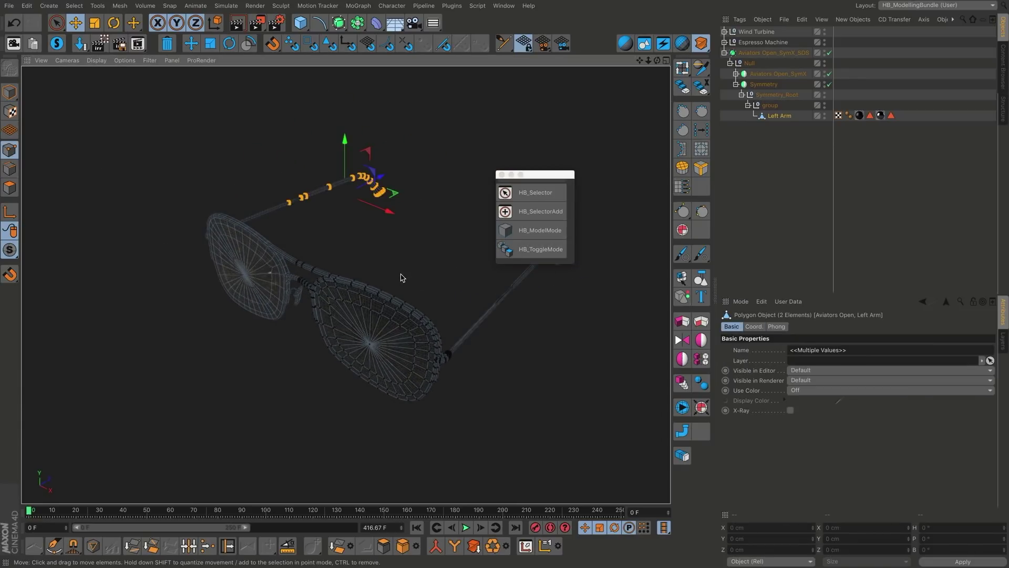
Step: Toggle the sunglasses' frame and Left Arm together between Points mode and Model mode
key(alt+2)
mouse_move(398, 277)
alt+mouse_down()
mouse_move(361, 331)
mouse_move(370, 300)
mouse_move(412, 329)
mouse_move(400, 334)
alt+mouse_up()
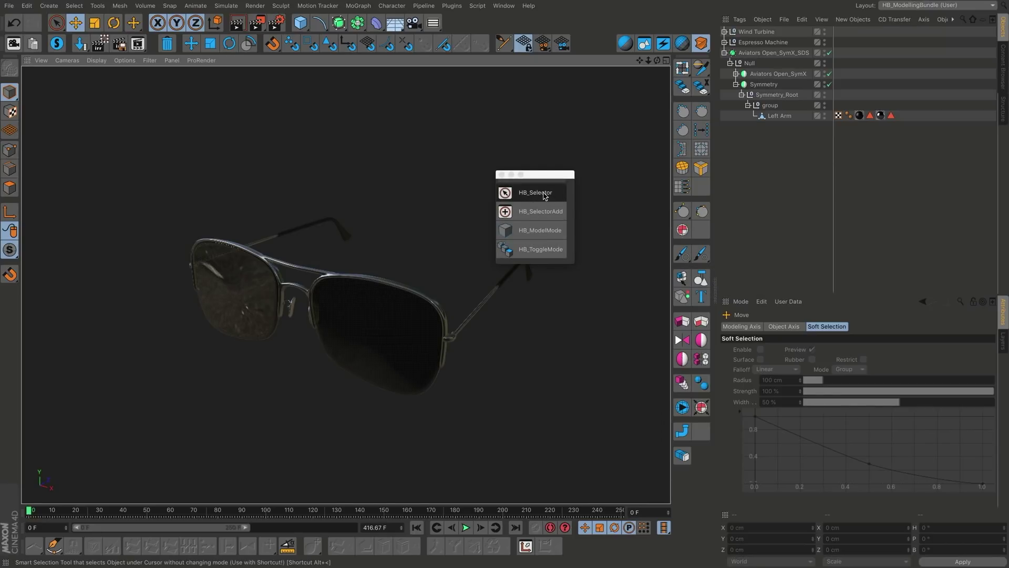
mouse_move(385, 334)
alt+mouse_down()
mouse_move(365, 345)
mouse_move(376, 325)
alt+mouse_up()
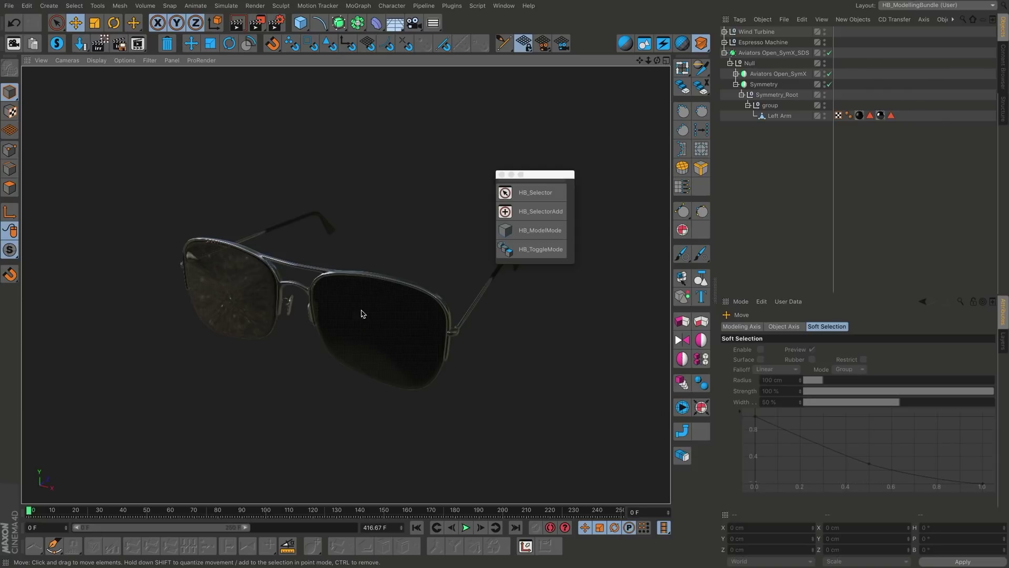
key(Return)
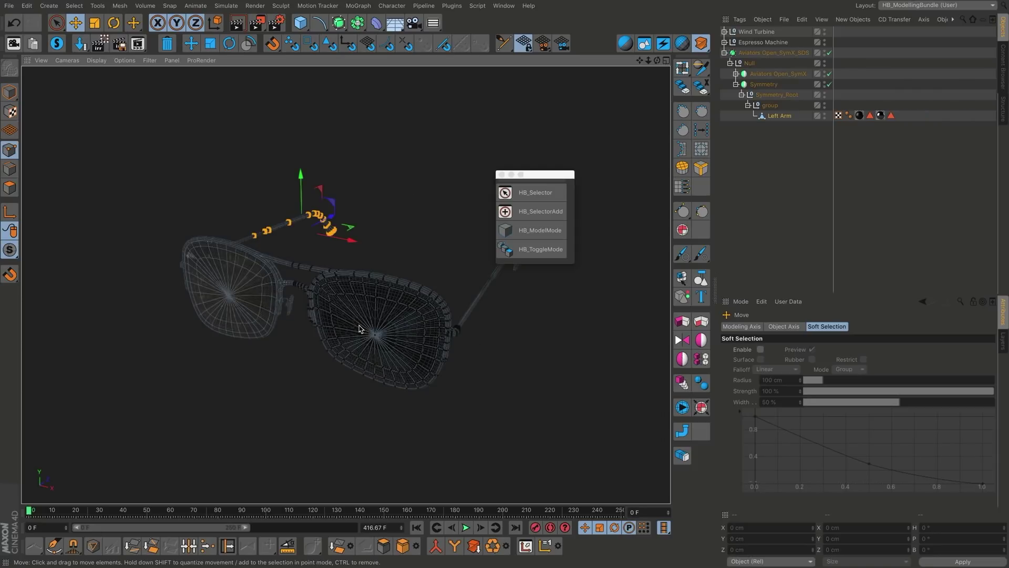
mouse_move(371, 298)
alt+mouse_down()
mouse_move(367, 244)
mouse_move(365, 309)
alt+mouse_up()
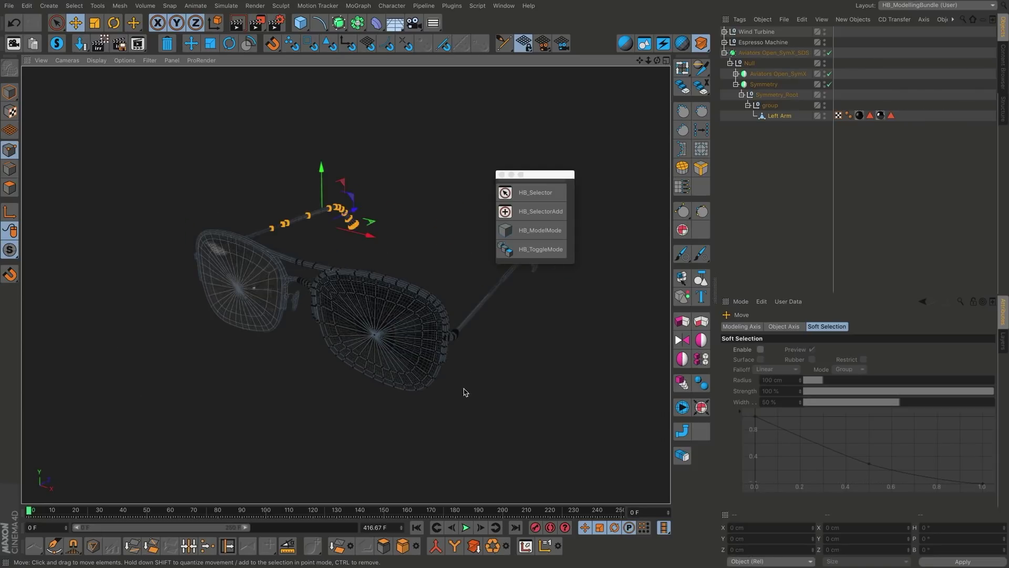
alt+drag(446, 331, 434, 329)
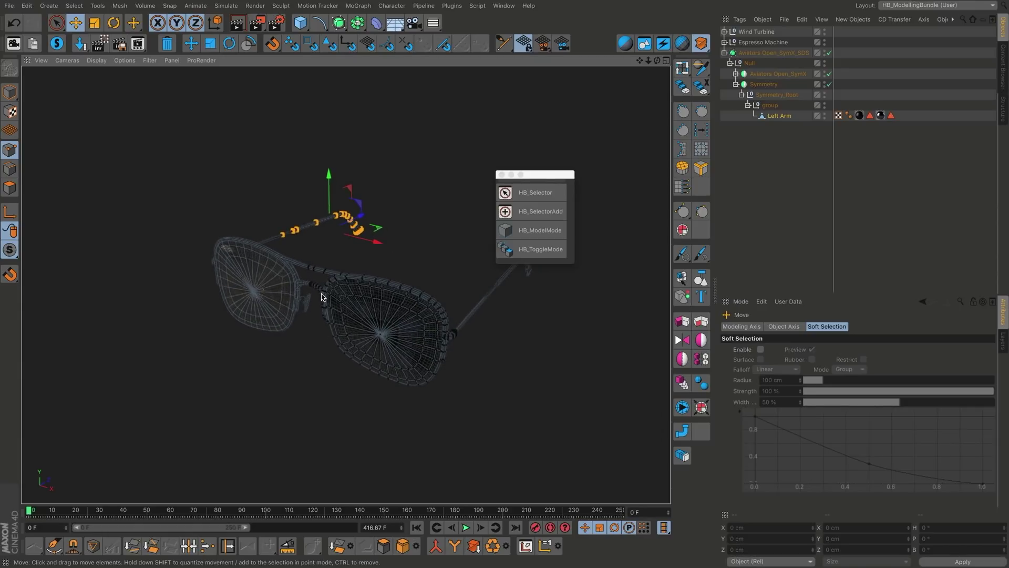
key(Return)
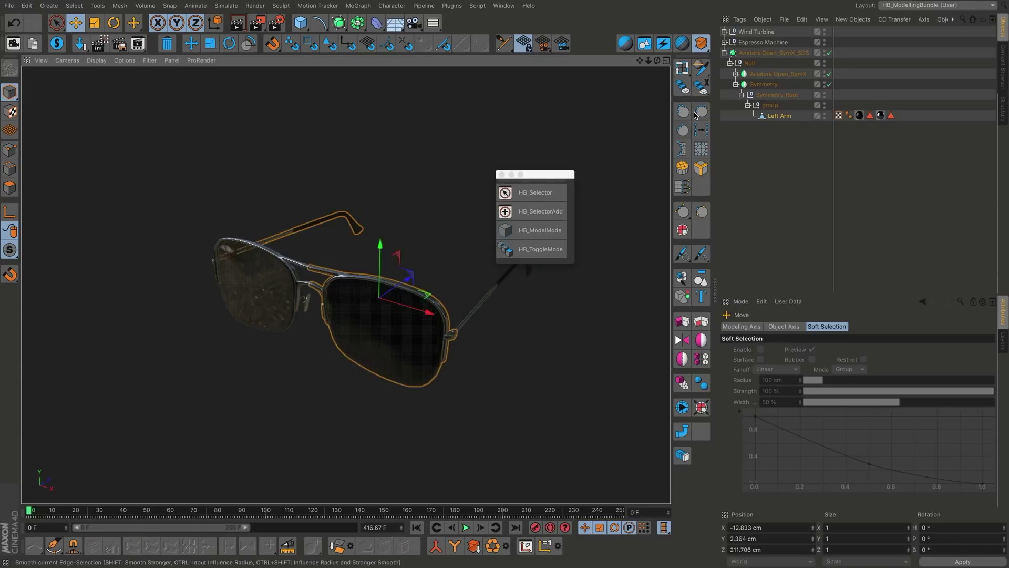
Step: Frame the Wind Turbine in the viewport at its nacelle machinery and clear the selection
click(757, 32)
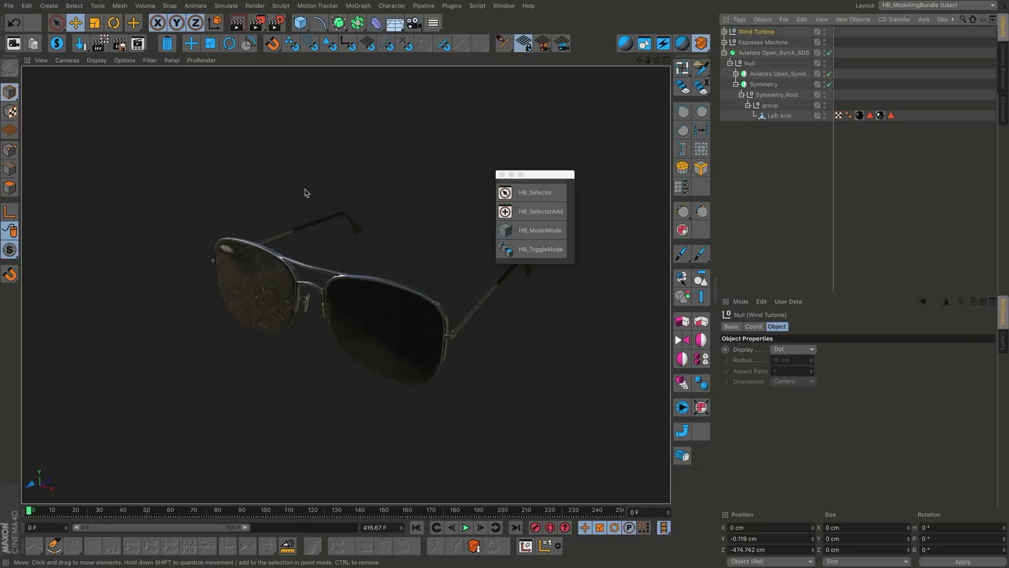
key(o)
scroll(314, 206, up, 6)
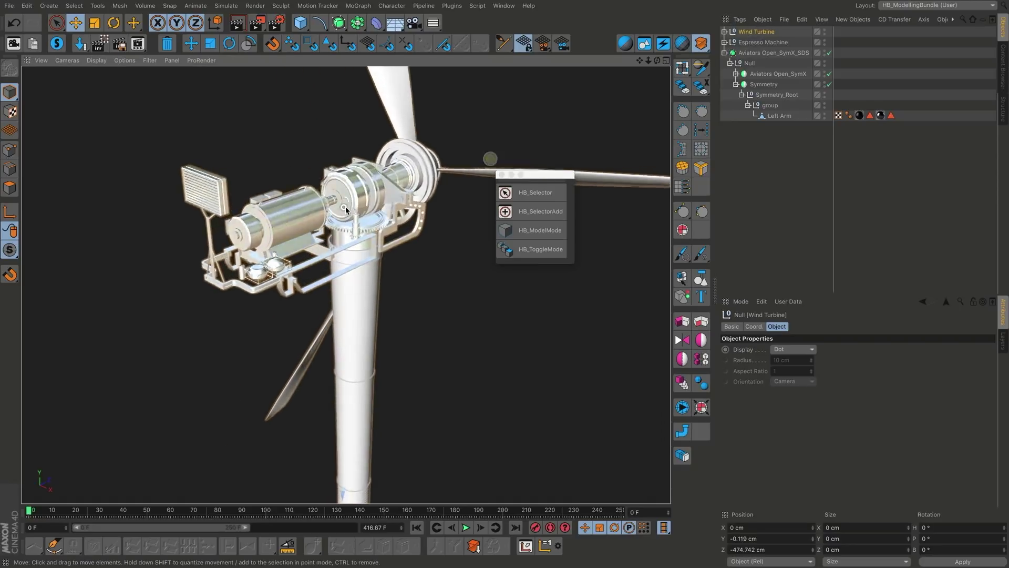
click(320, 153)
scroll(284, 209, up, 4)
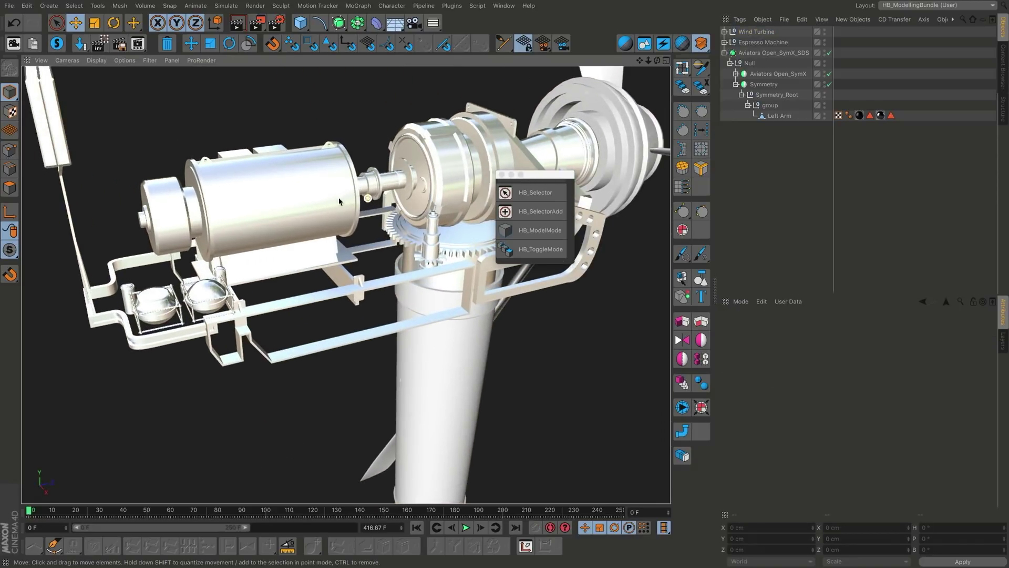
Step: Pick the large generator Cylinder of the wind turbine directly in the viewport and switch it to Polygons mode
click(270, 193)
alt+drag(270, 190, 243, 163)
key(alt+2)
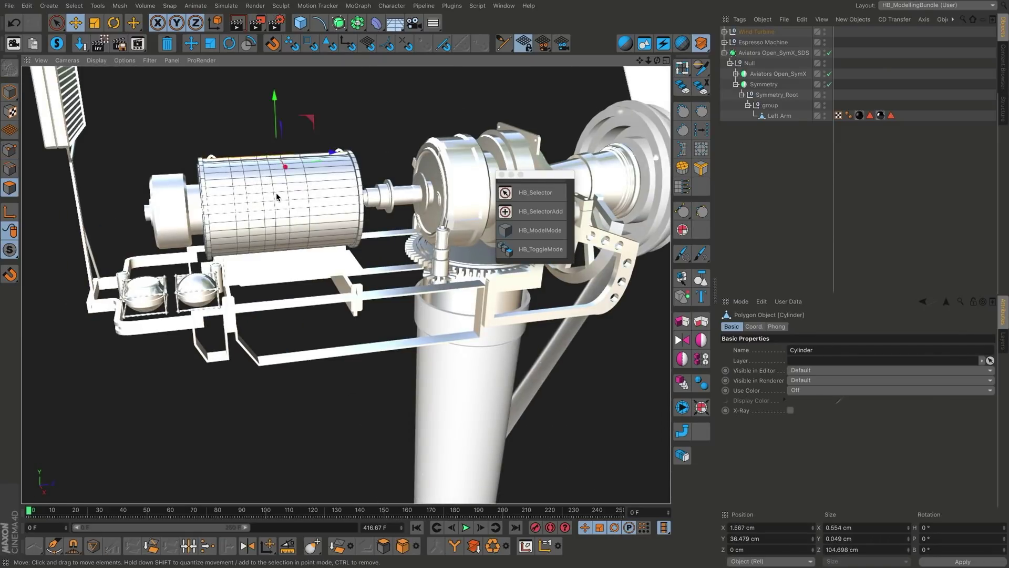
mouse_move(276, 193)
alt+mouse_down()
mouse_move(252, 181)
mouse_move(279, 189)
alt+mouse_up()
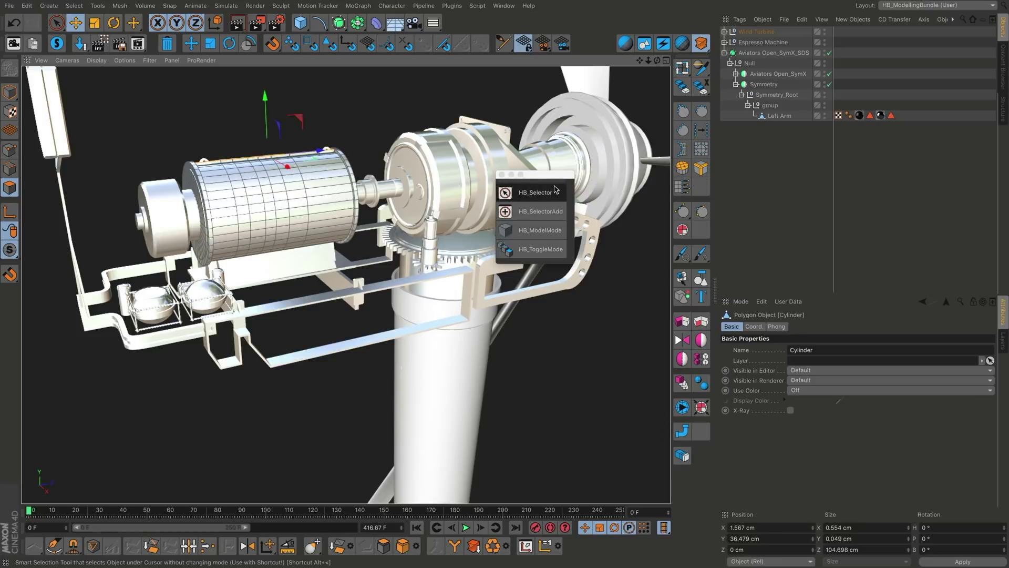
Step: Clear the selection on the sunglasses and reposition the floating HB script palette slightly
scroll(433, 223, down, 10)
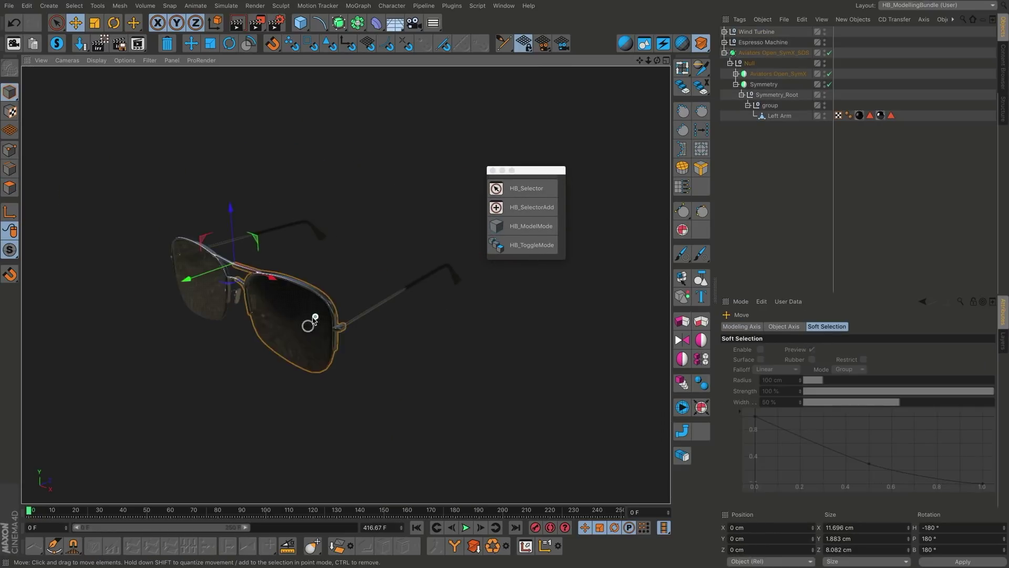
click(464, 361)
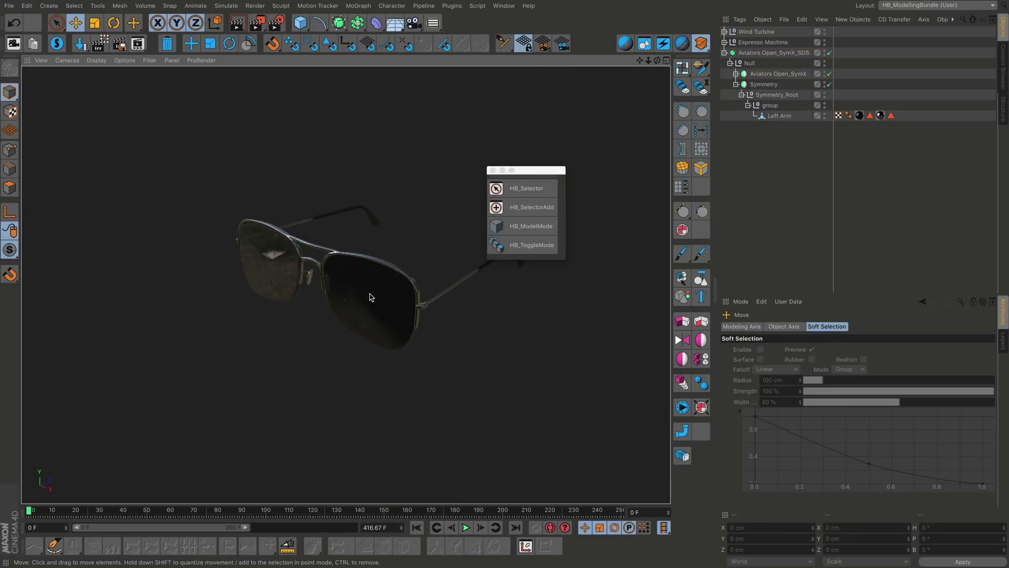
alt+drag(370, 297, 394, 289)
drag(533, 171, 541, 175)
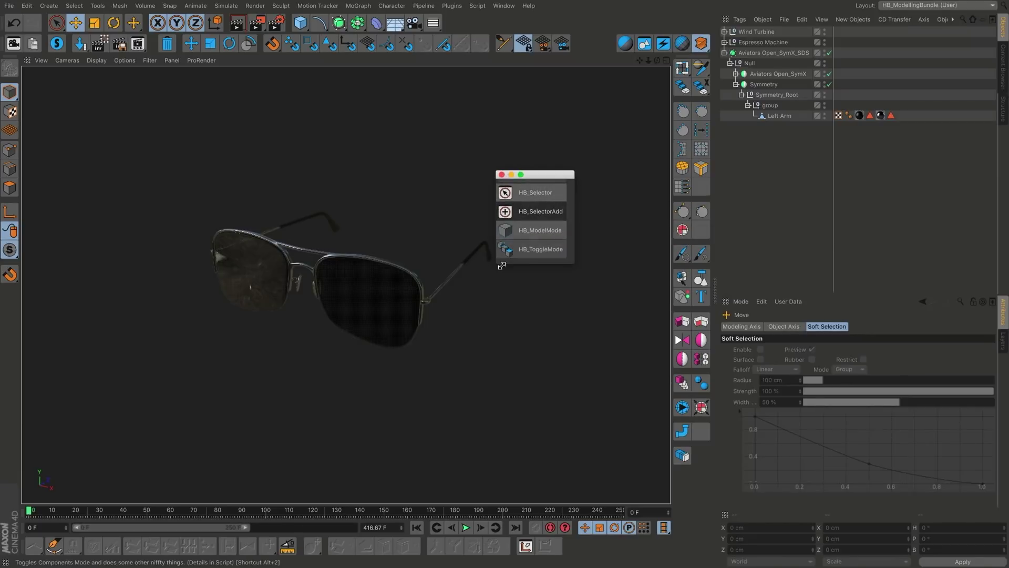
alt+drag(388, 288, 412, 295)
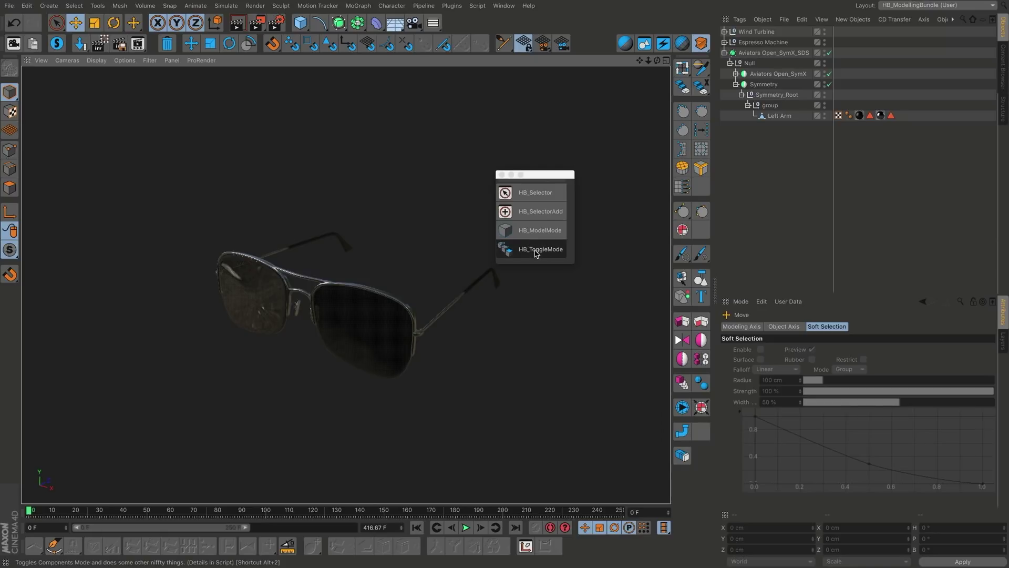
alt+drag(532, 300, 465, 342)
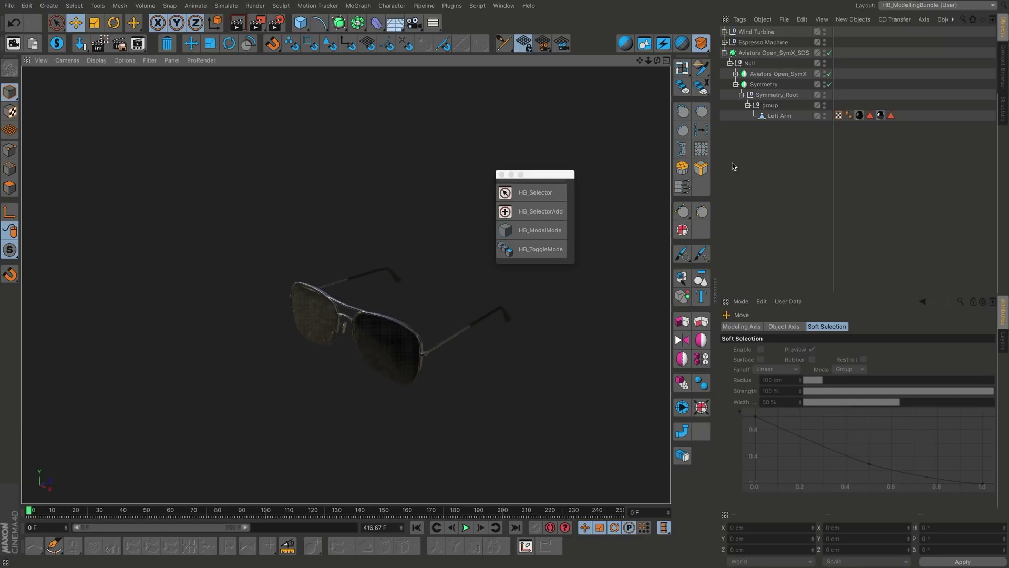